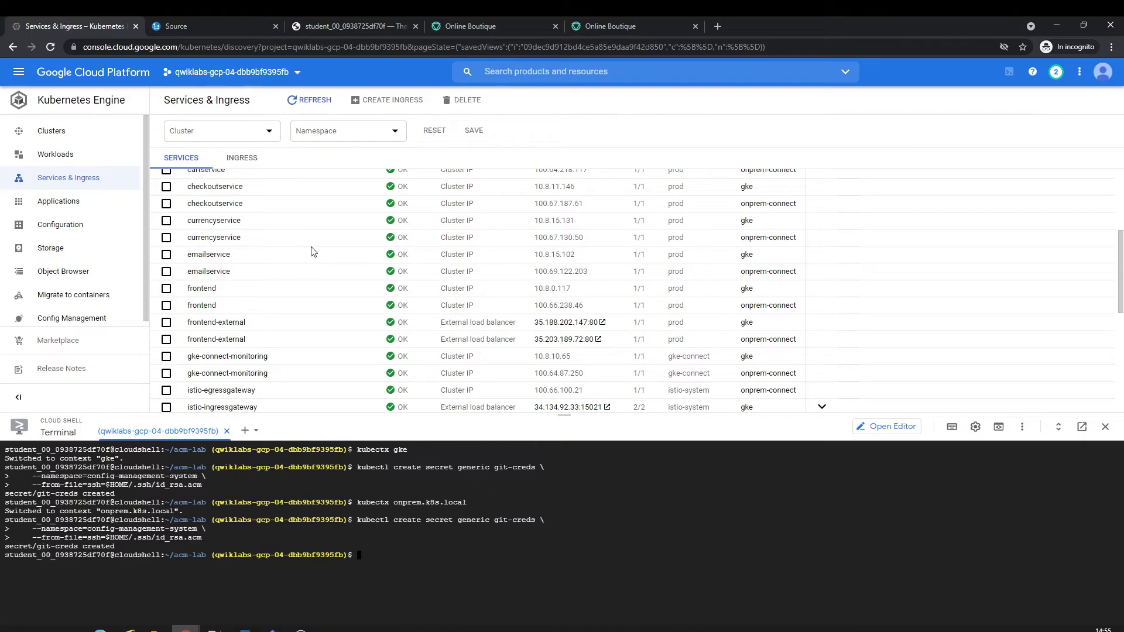
Step: Open the SSH key management page in Cloud Source Repositories and start registering a new SSH key
{"action": "left_click", "coordinate": [212, 16]}
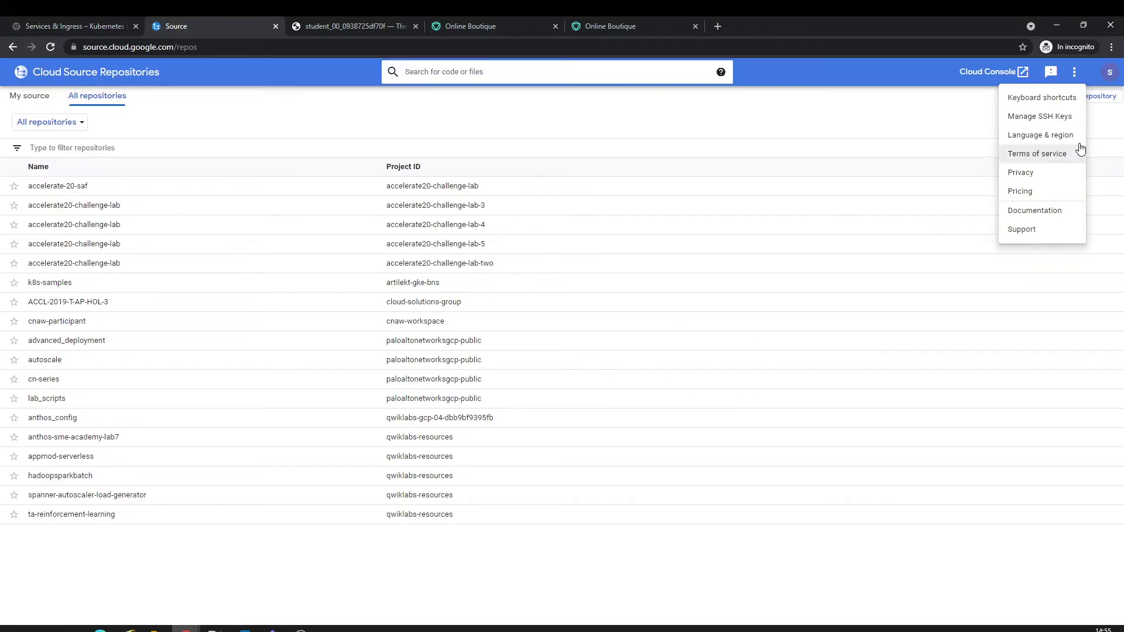
{"action": "left_click", "coordinate": [1063, 122]}
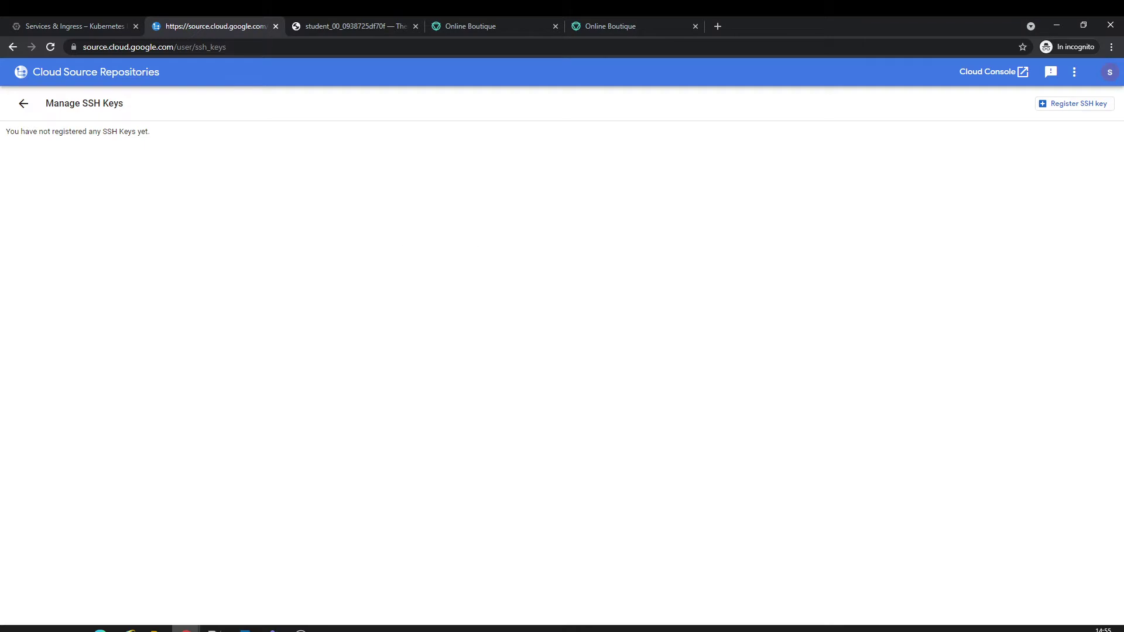
{"action": "left_click", "coordinate": [1073, 106]}
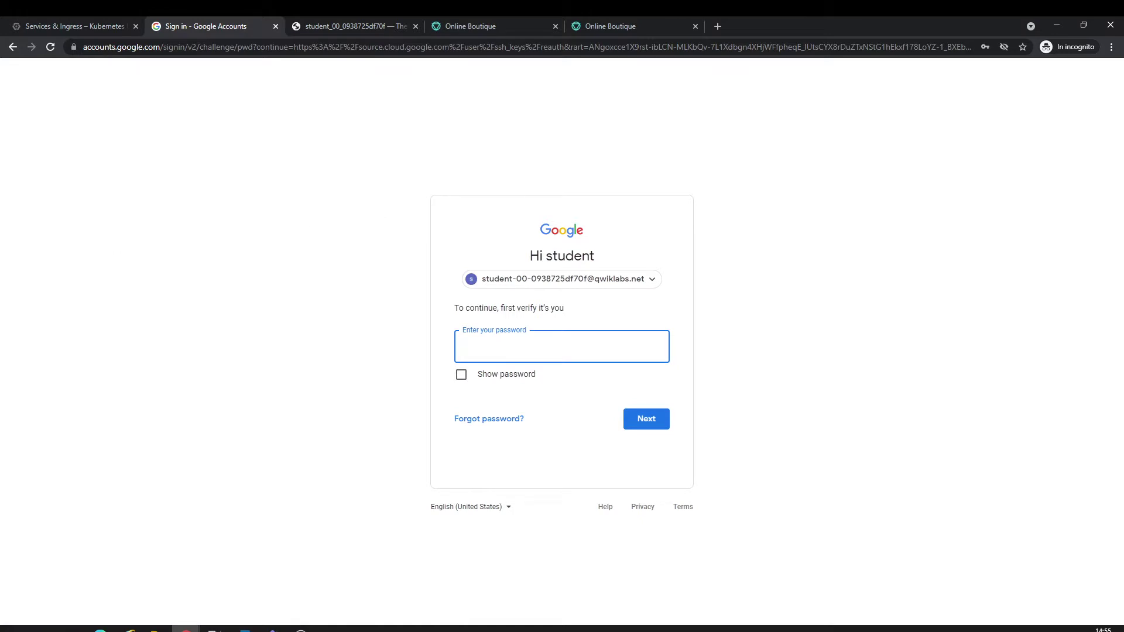
Step: Verify the signed-in Google account by entering the account password
{"action": "key", "text": "alt+Tab"}
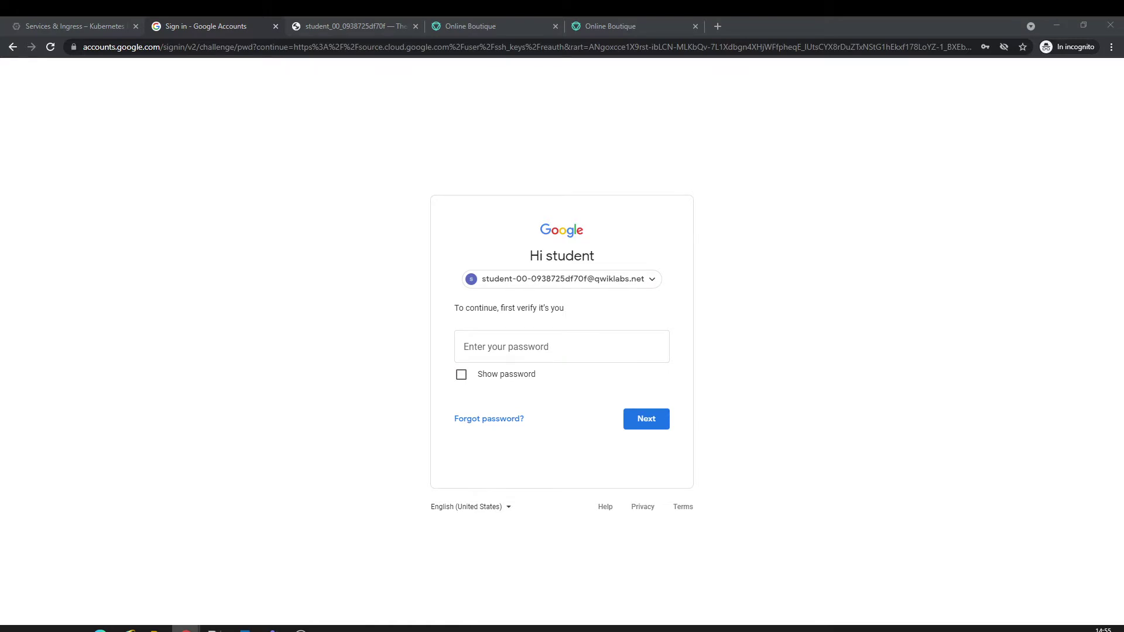
{"action": "left_click", "coordinate": [560, 356]}
{"action": "key", "text": "ctrl+v"}
{"action": "left_click", "coordinate": [657, 419]}
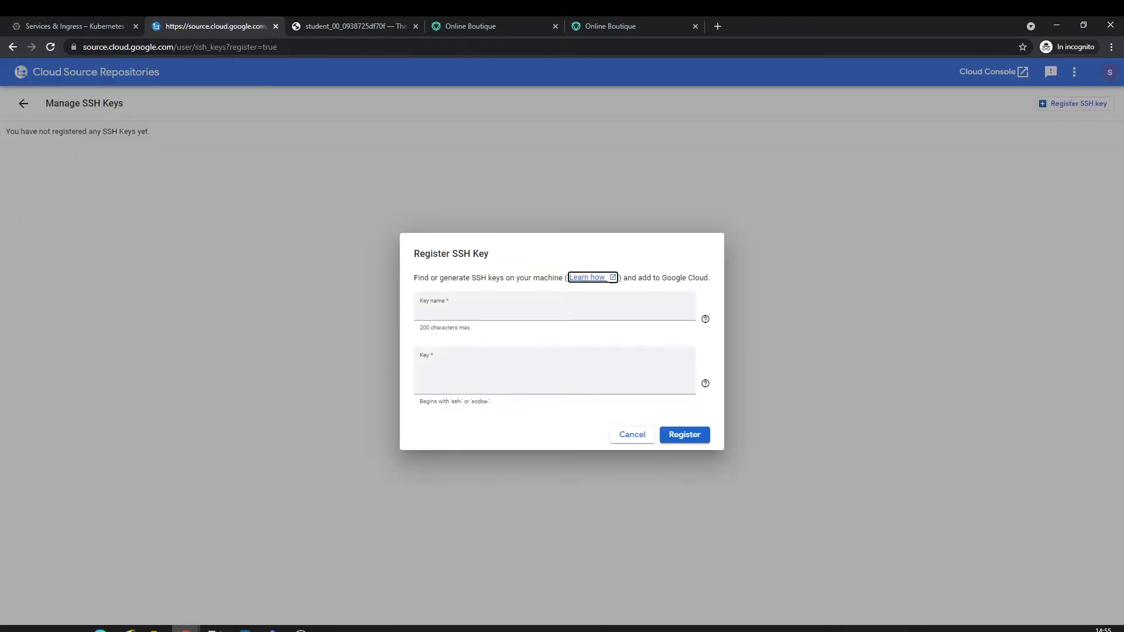
Step: Name the new SSH key "config demo key" in the registration form
{"action": "key", "text": "alt+Tab"}
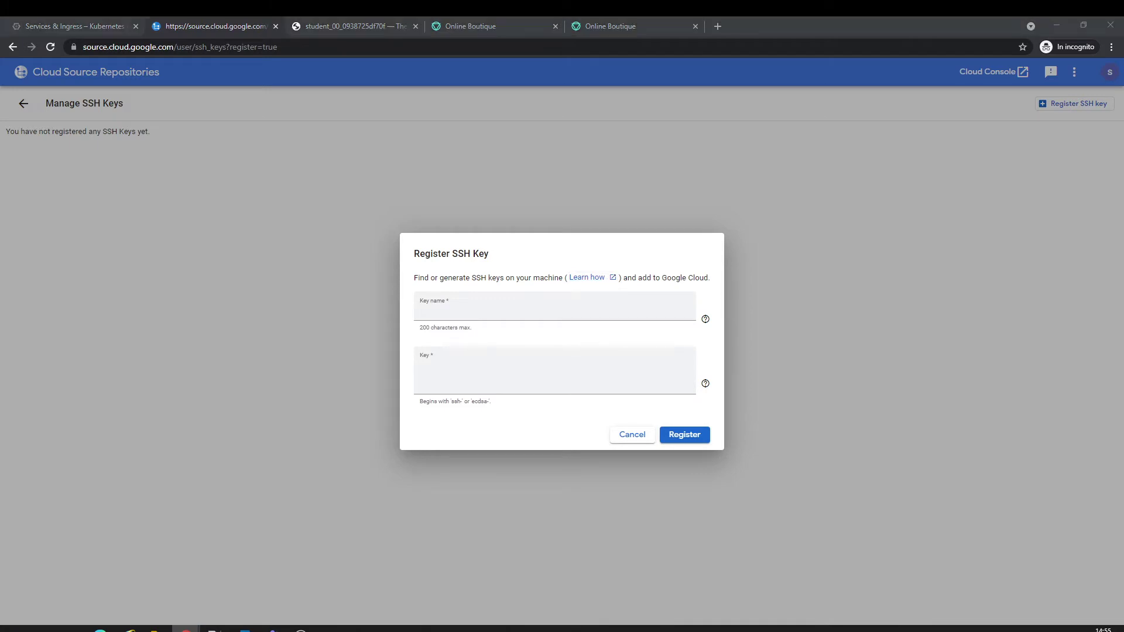
{"action": "left_click", "coordinate": [527, 309]}
{"action": "type", "text": "config demo key"}
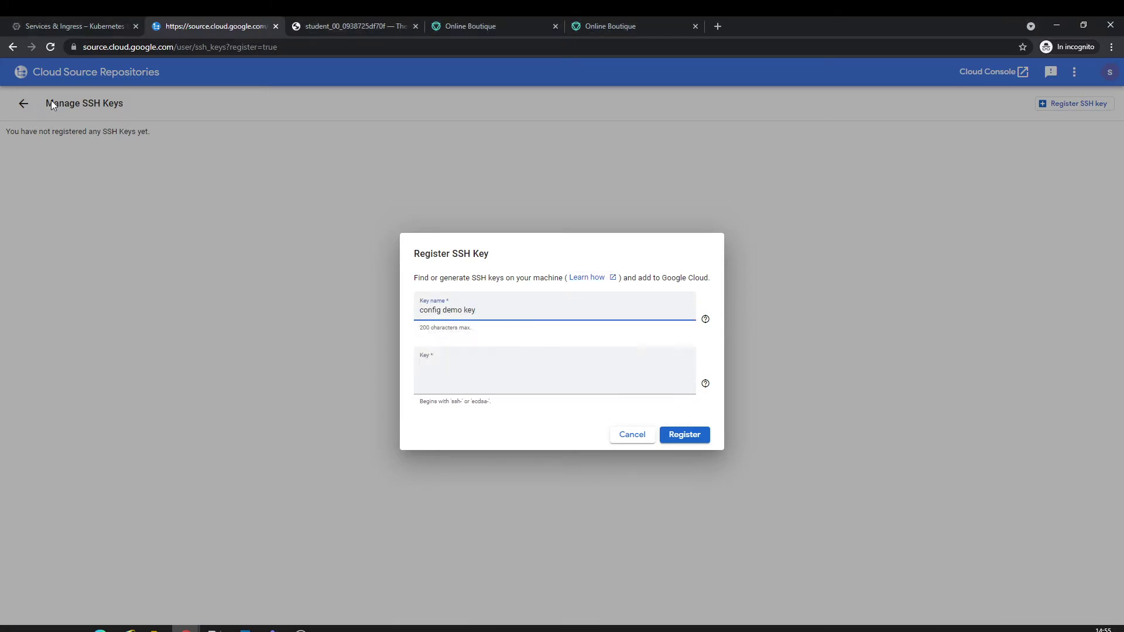
Step: Print the token of the remote-admin-sa secret in the Cloud Shell terminal with a printf and kubectl describe secret command
{"action": "left_click", "coordinate": [65, 21]}
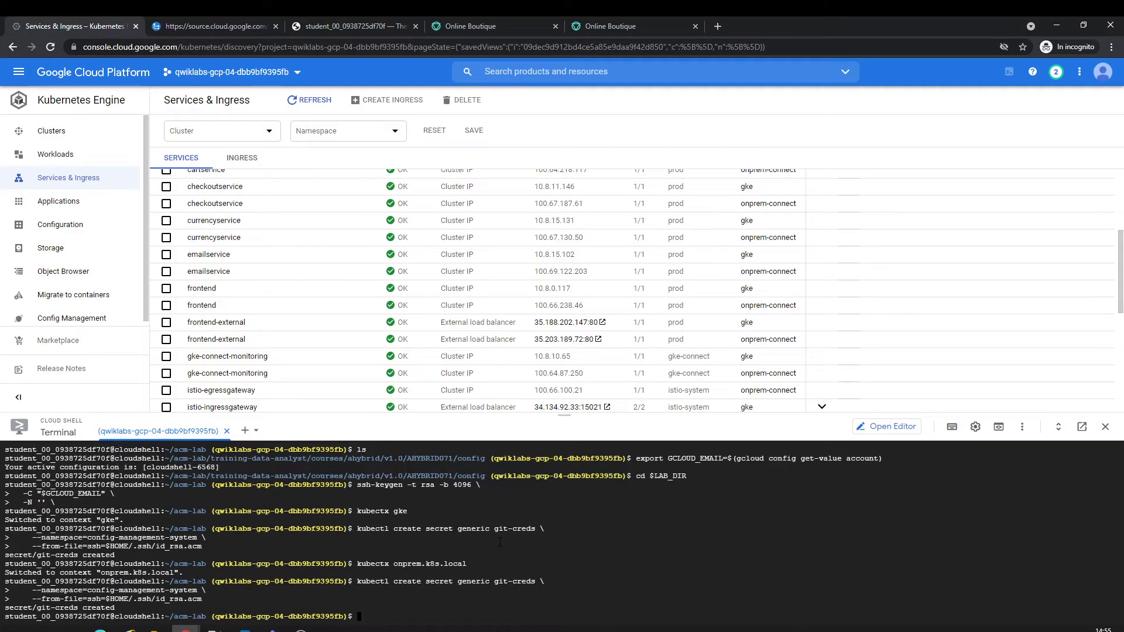
{"action": "scroll", "coordinate": [558, 535], "scroll_direction": "down", "scroll_amount": 2}
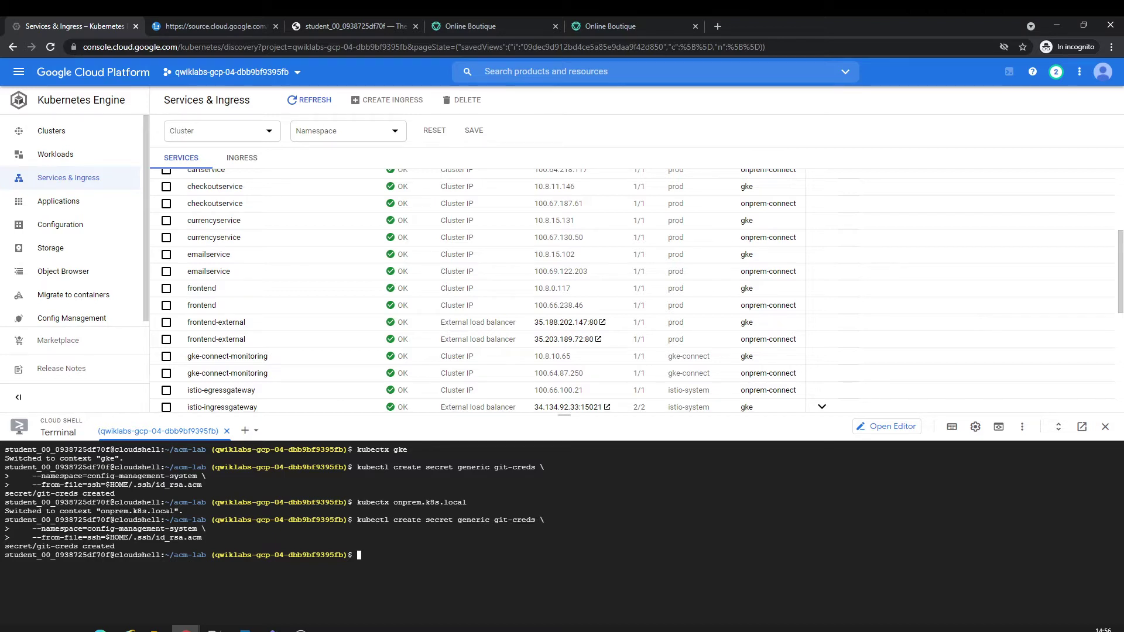
{"action": "left_click", "coordinate": [405, 561]}
{"action": "key", "text": "ctrl+v"}
{"action": "key", "text": "Return"}
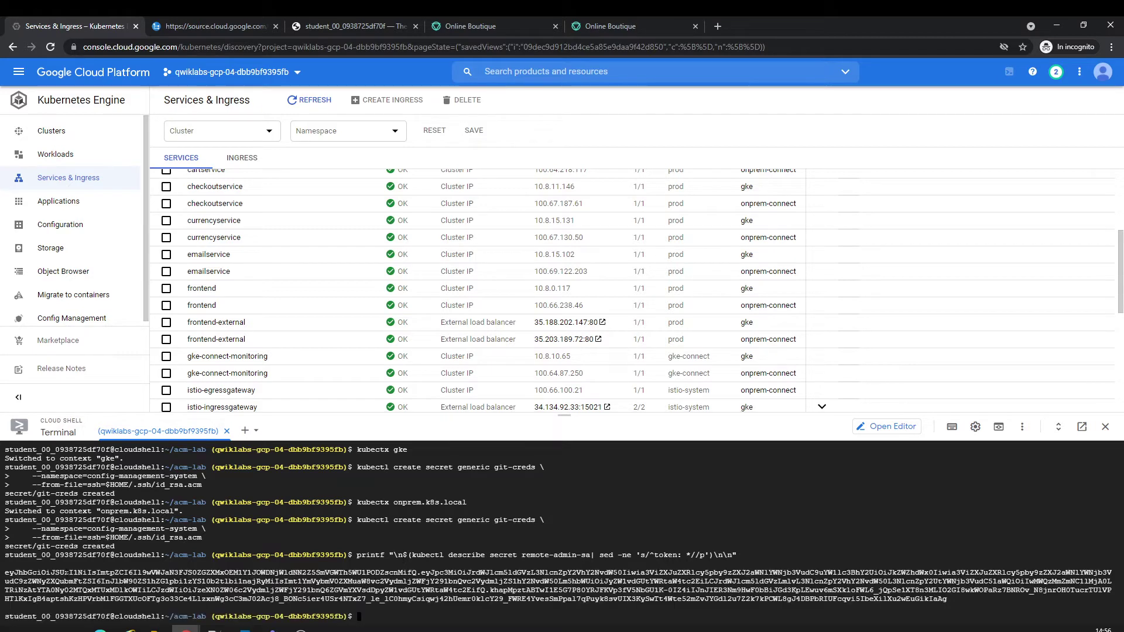
Step: Copy the printed token and try it as the SSH key's value with the prefix "SHA256:"
{"action": "left_click_drag", "start_coordinate": [5, 574], "coordinate": [1111, 591]}
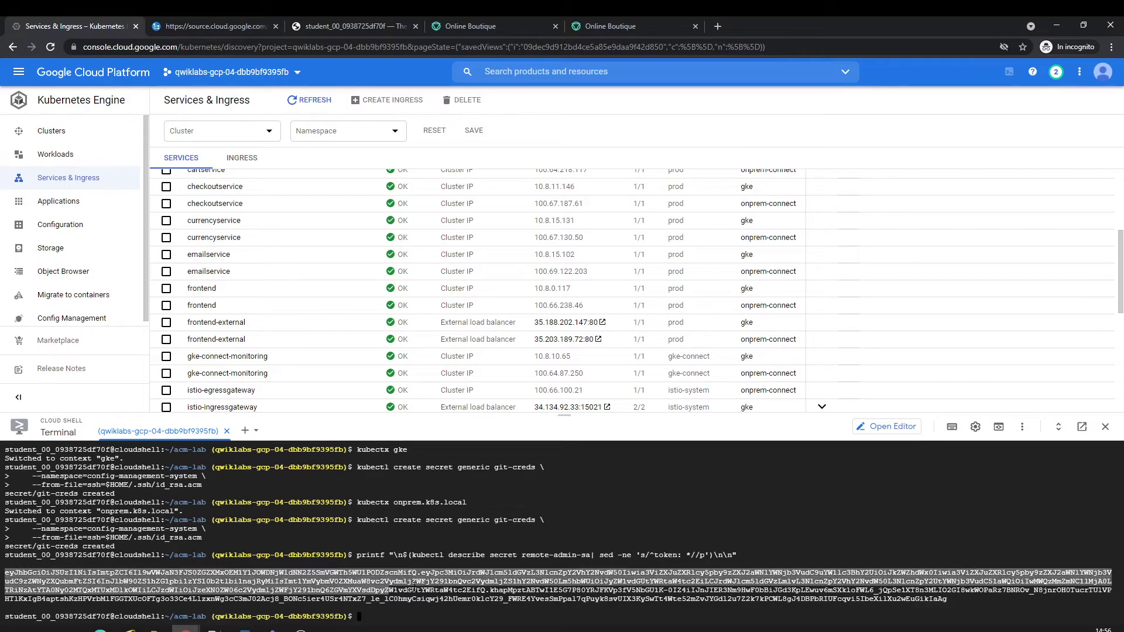
{"action": "left_click_drag", "start_coordinate": [388, 590], "coordinate": [947, 600]}
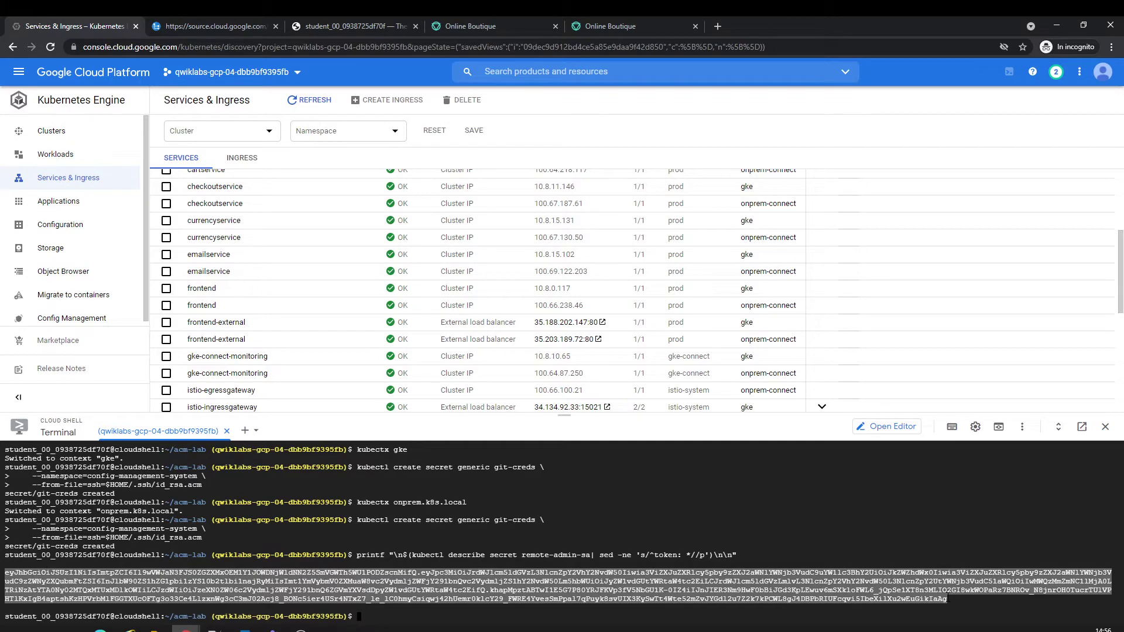
{"action": "left_click", "coordinate": [219, 26]}
{"action": "left_click", "coordinate": [488, 315]}
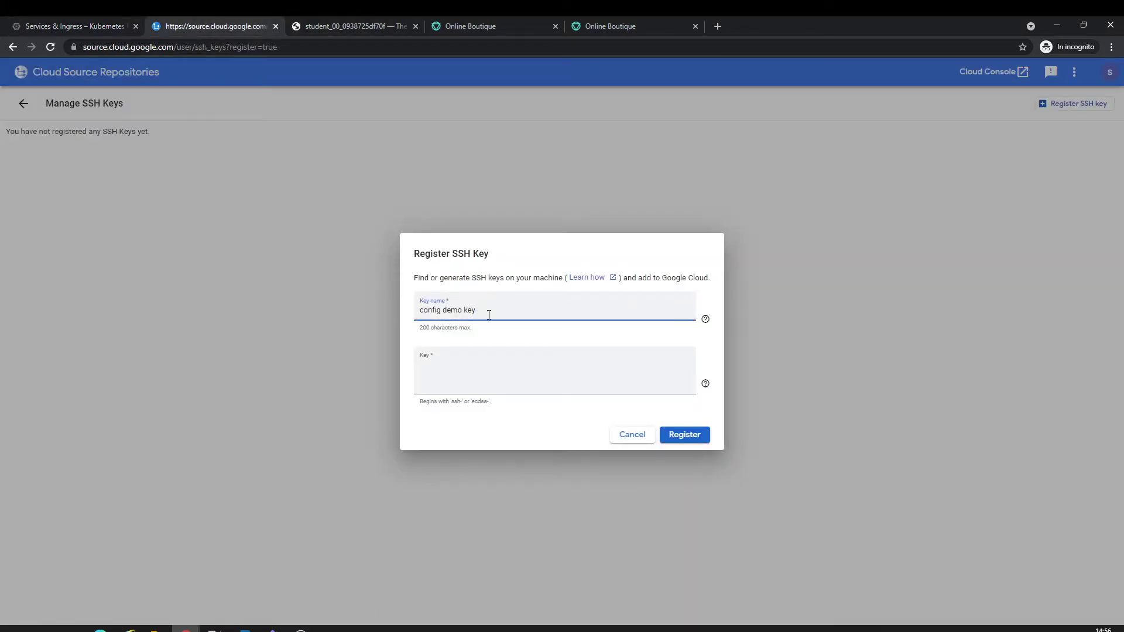
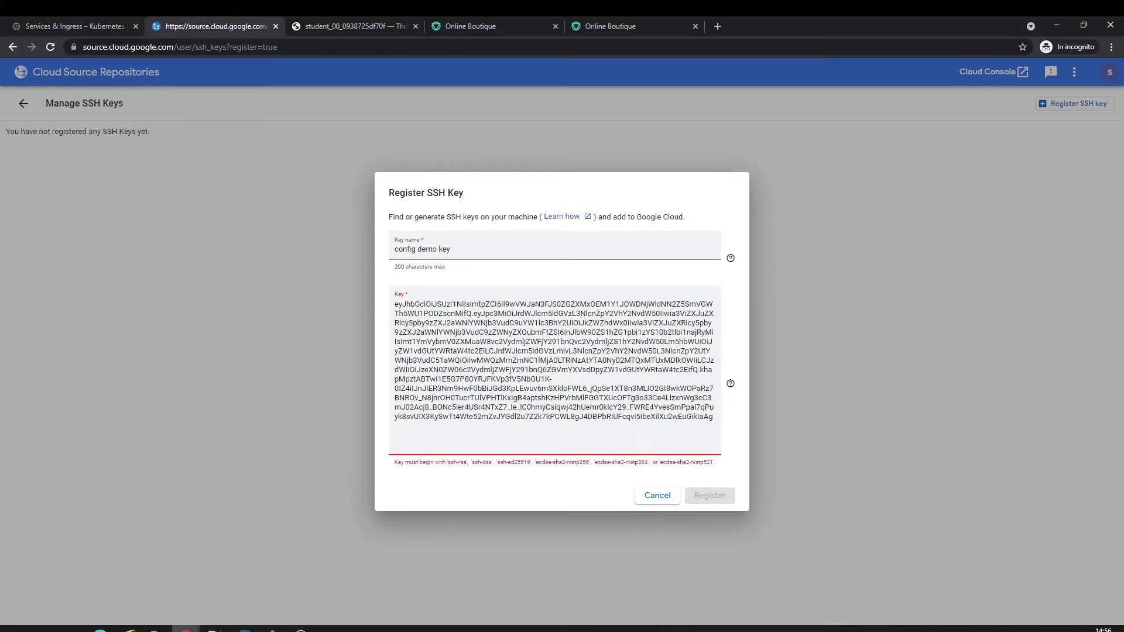
{"action": "left_click", "coordinate": [396, 304]}
{"action": "type", "text": "SHA"}
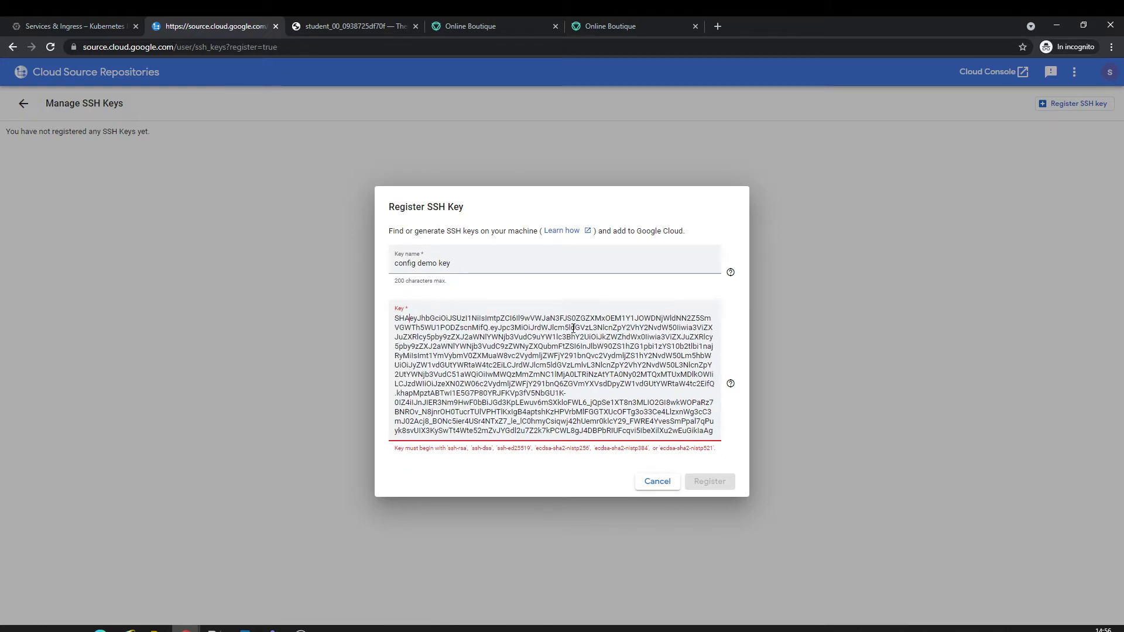
{"action": "type", "text": "256:"}
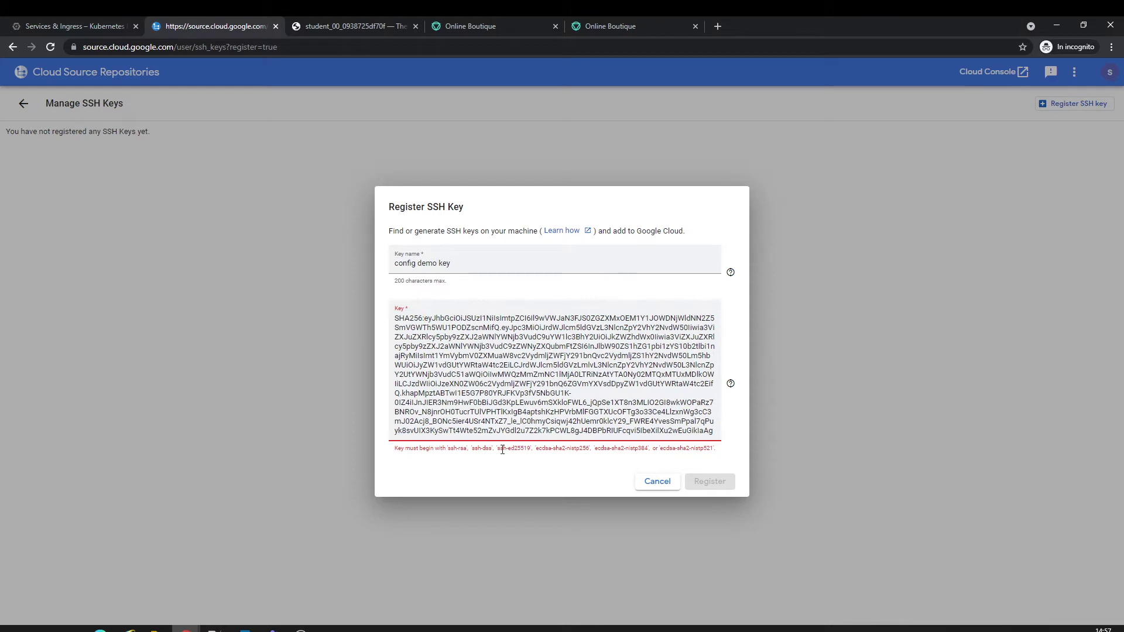
Step: Try replacing everything after the "SHA256:" prefix in the SSH key field with a fresh paste of the token
{"action": "left_click_drag", "start_coordinate": [506, 449], "coordinate": [716, 454]}
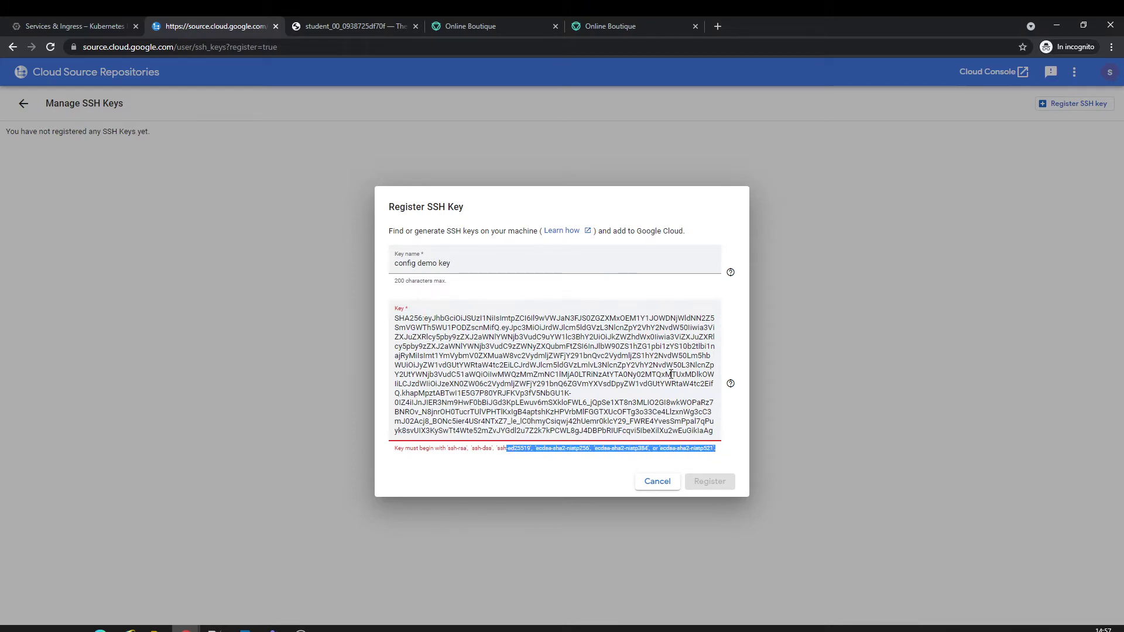
{"action": "left_click", "coordinate": [731, 454]}
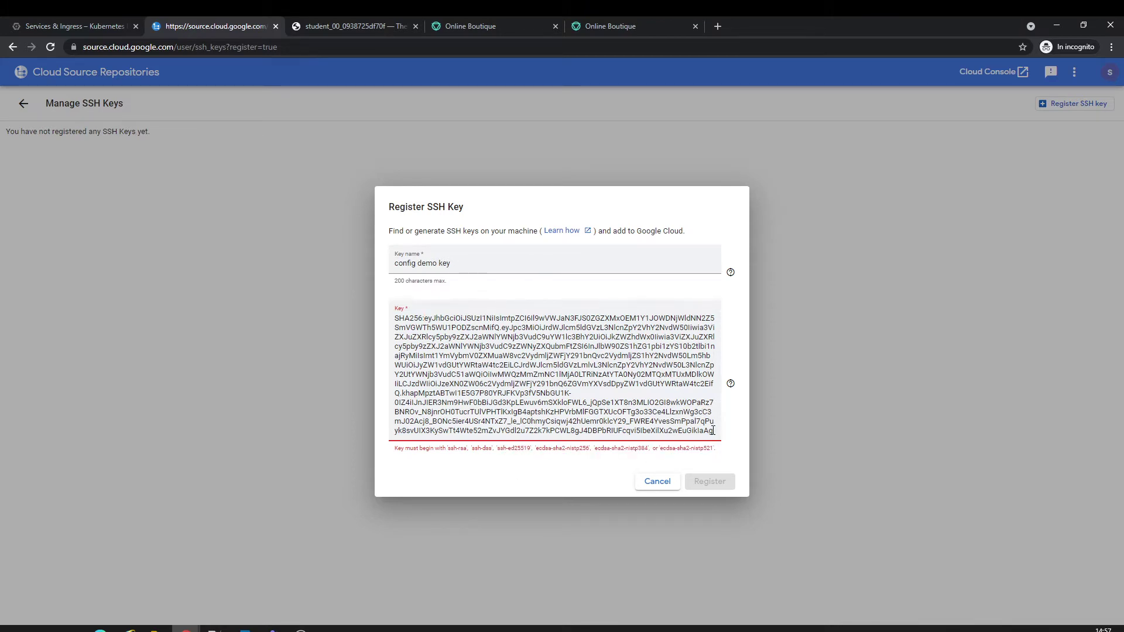
{"action": "left_click_drag", "start_coordinate": [712, 430], "coordinate": [427, 318]}
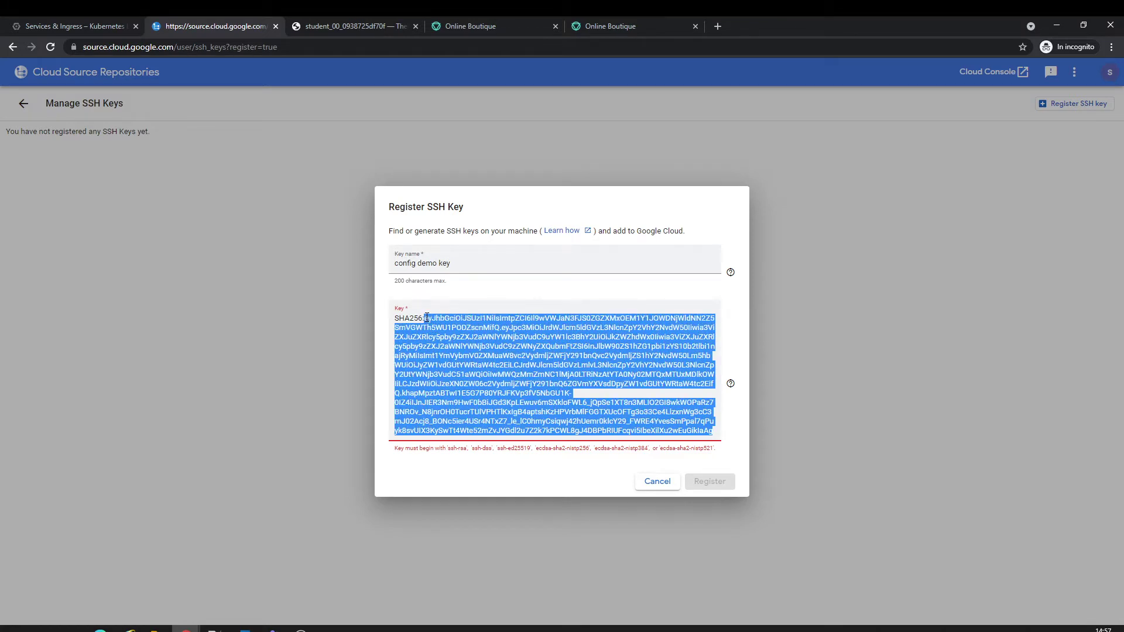
{"action": "key", "text": "BackSpace"}
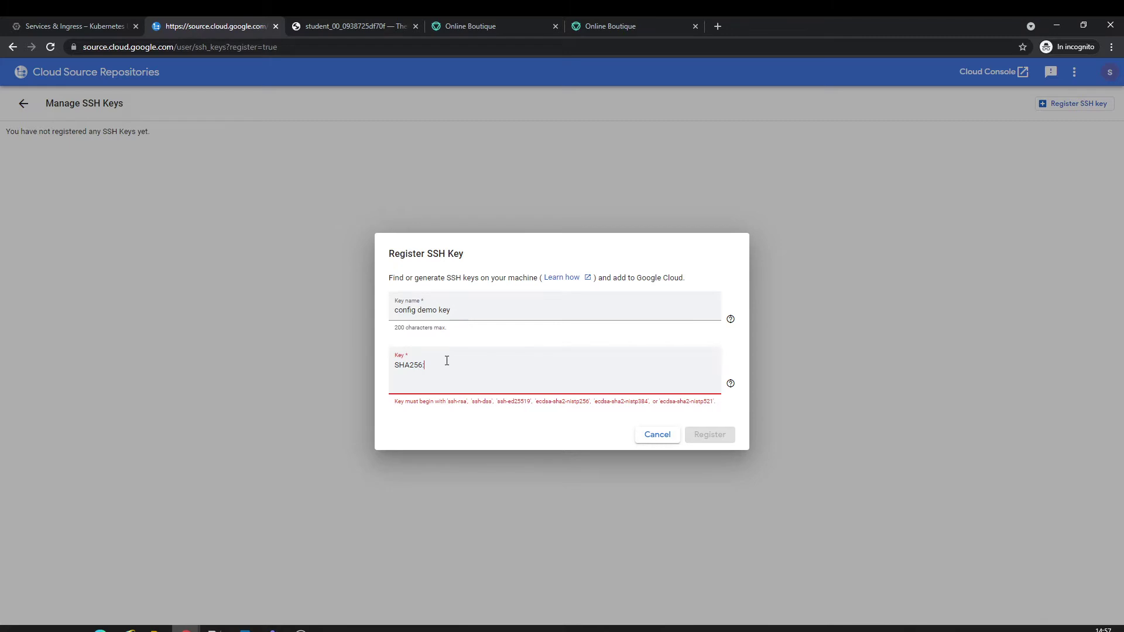
{"action": "key", "text": "ctrl+v"}
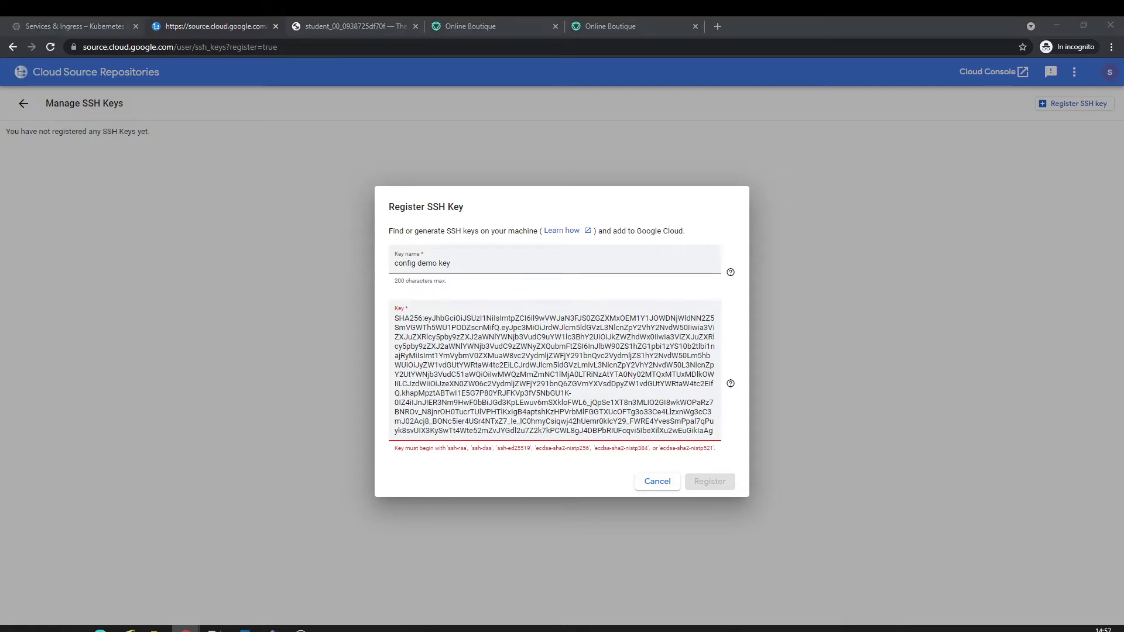
Step: Clear the Cloud Shell terminal, then print and copy the public SSH key from $HOME/.ssh/id_rsa.acm.pub
{"action": "left_click", "coordinate": [70, 26]}
{"action": "left_click", "coordinate": [451, 540]}
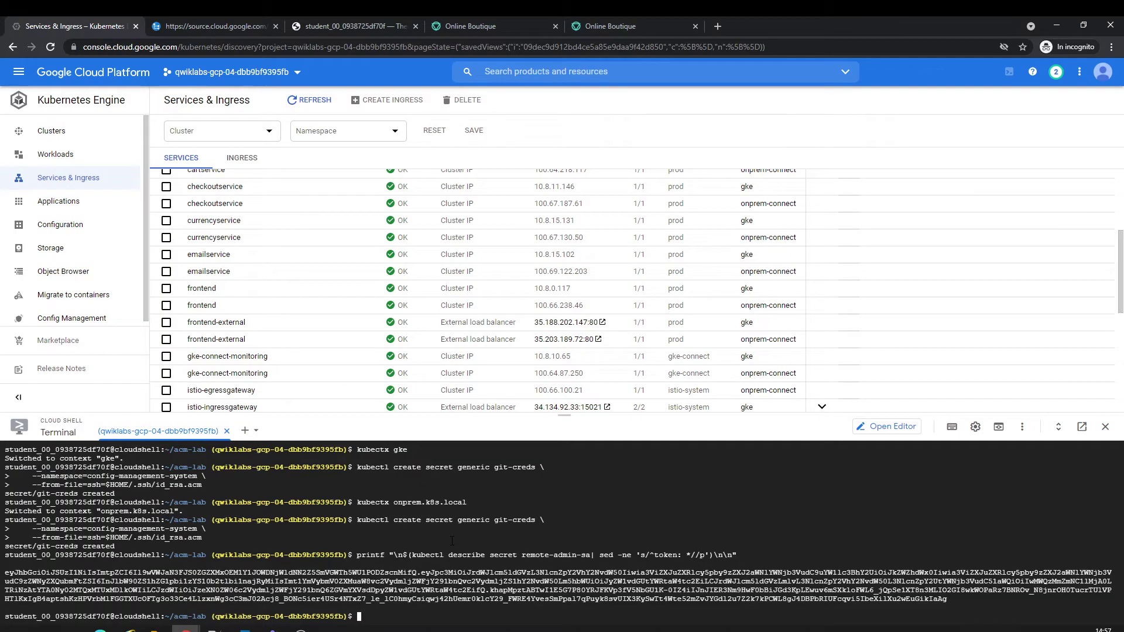
{"action": "key", "text": "ctrl+l"}
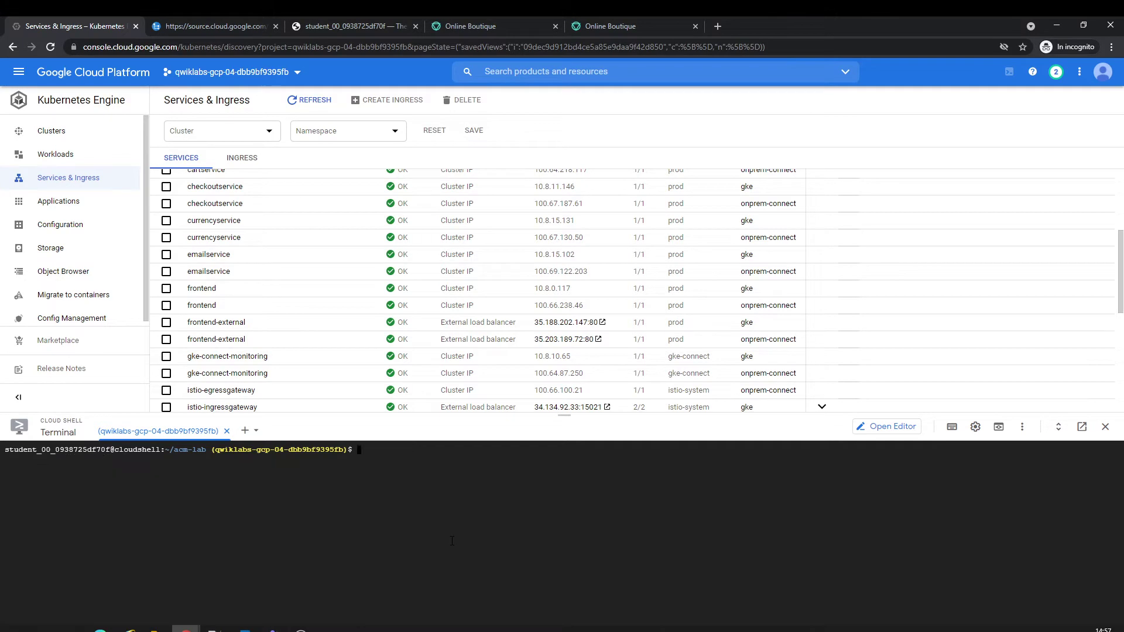
{"action": "key", "text": "Up"}
{"action": "key", "text": "Return"}
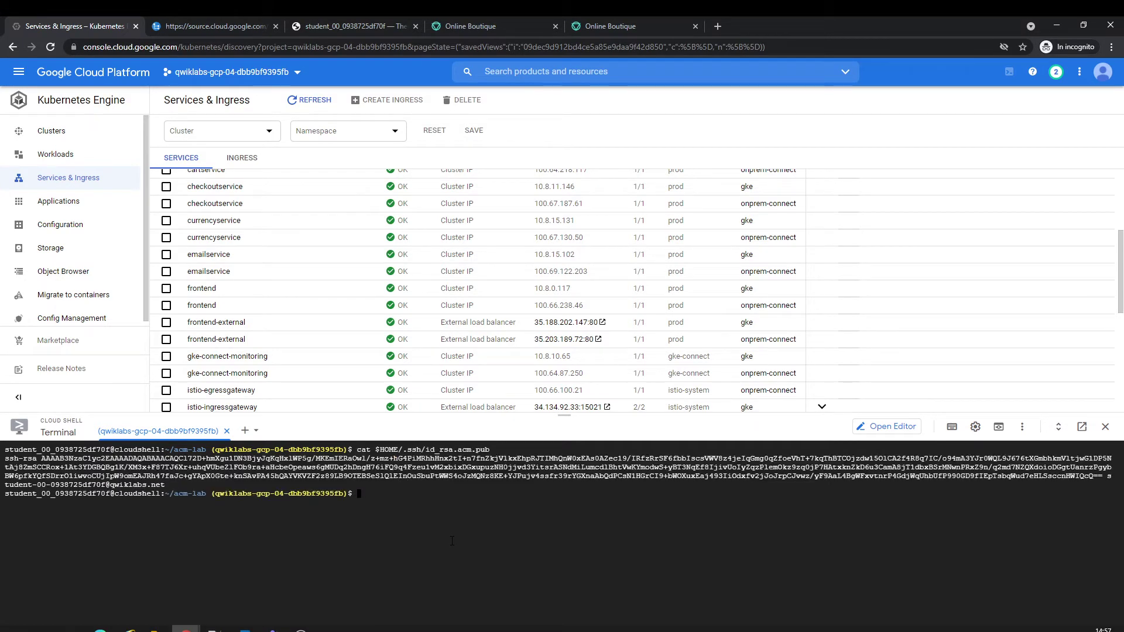
{"action": "left_click_drag", "start_coordinate": [4, 459], "coordinate": [163, 484]}
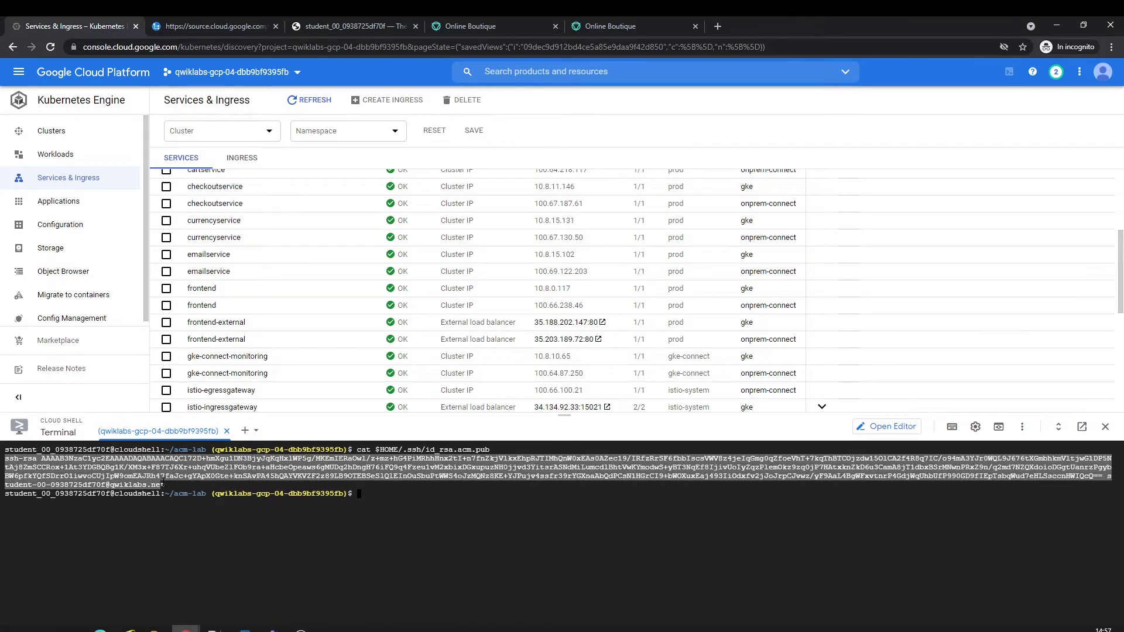
Step: Replace the whole value of the key field with the copied public SSH key and register it
{"action": "left_click", "coordinate": [228, 24]}
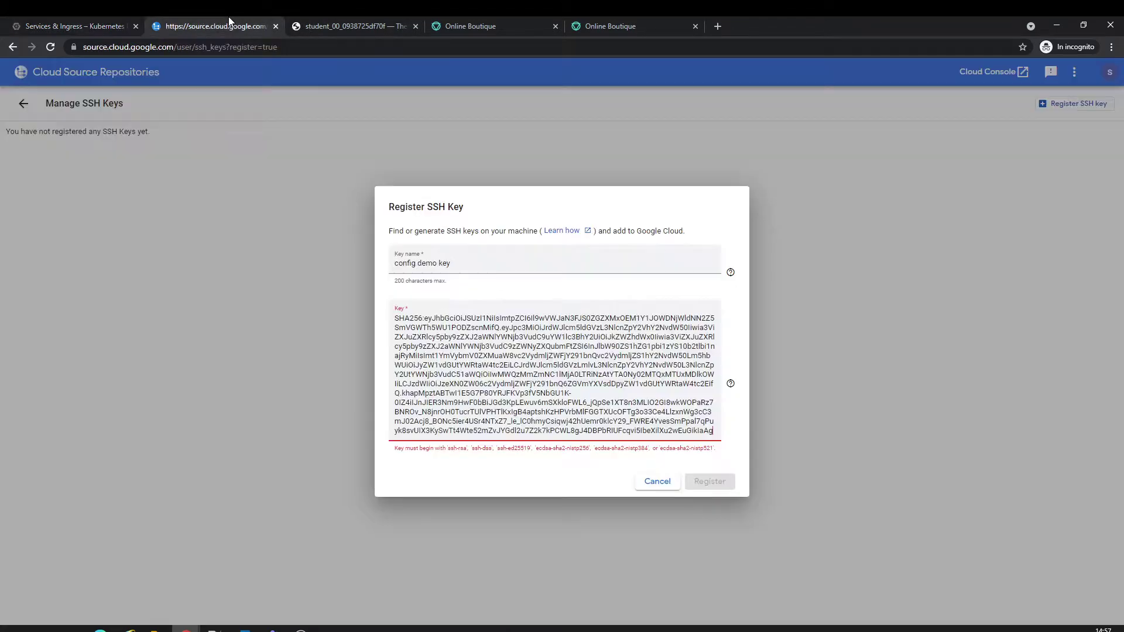
{"action": "key", "text": "ctrl+a"}
{"action": "key", "text": "ctrl+v"}
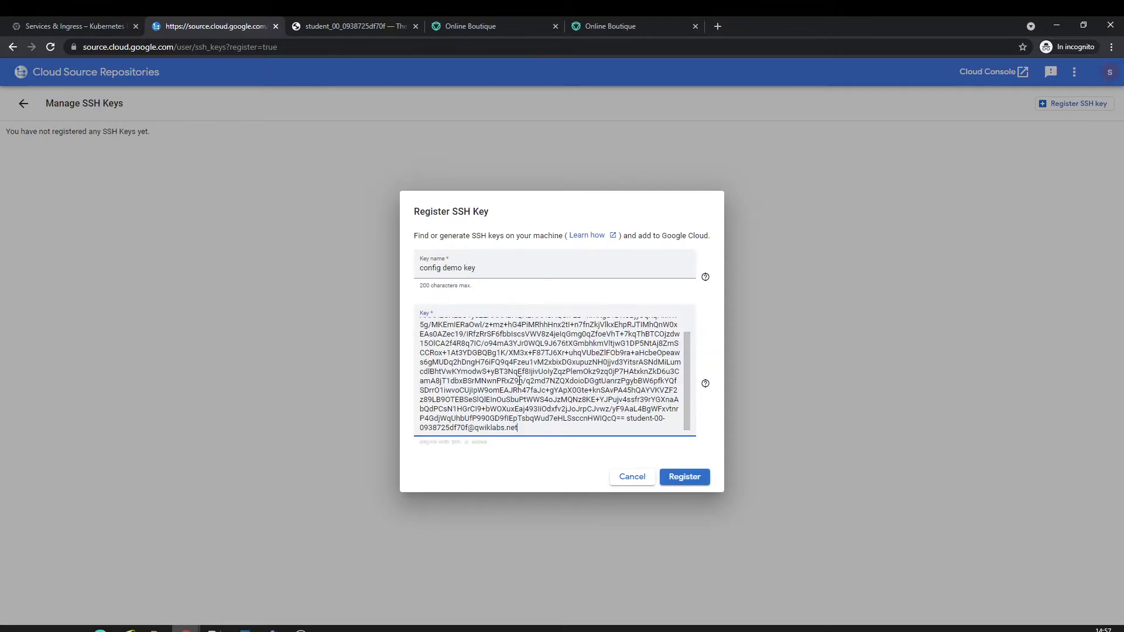
{"action": "scroll", "coordinate": [560, 381], "scroll_direction": "up", "scroll_amount": 1}
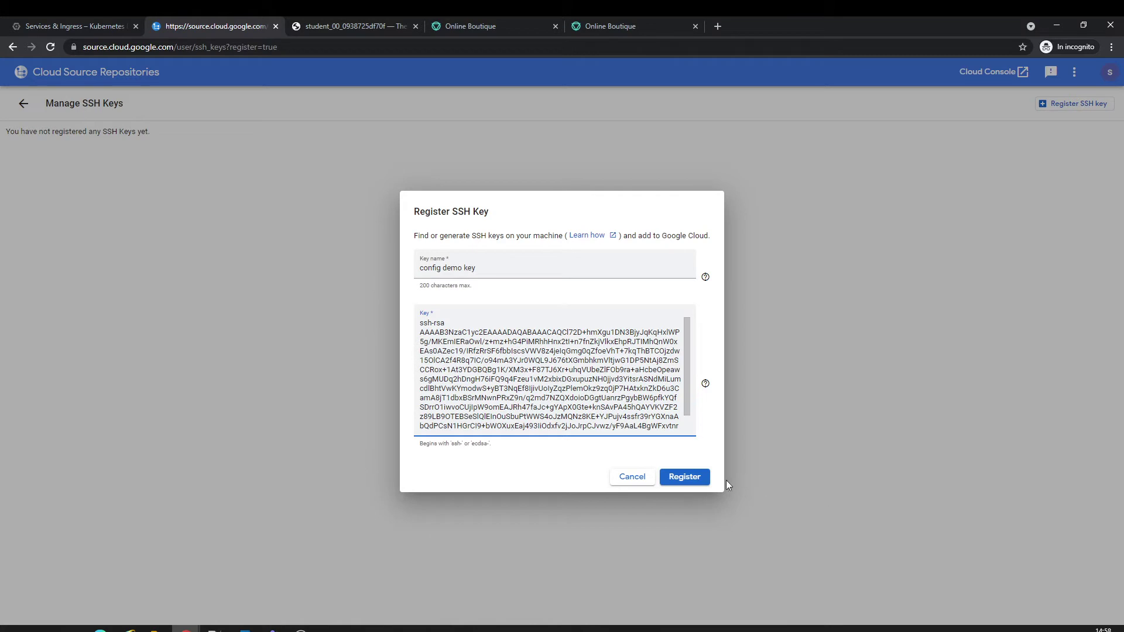
{"action": "left_click", "coordinate": [693, 478]}
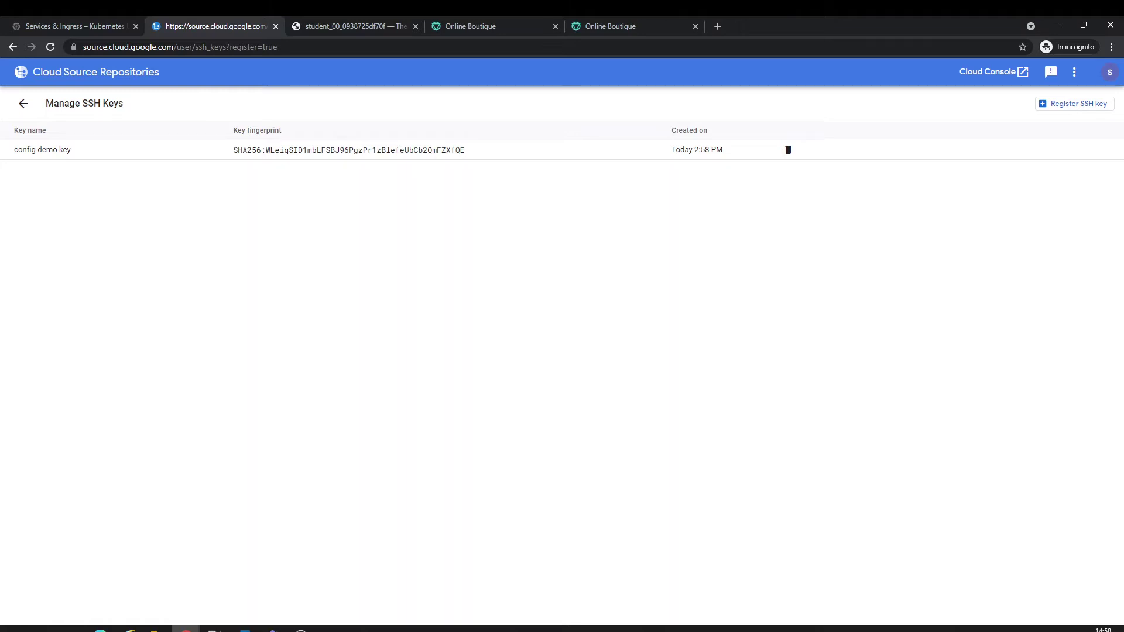
Step: Open gke-config-management.yaml from the AHYBRID071 config-management folder in the Cloud Shell Editor
{"action": "left_click", "coordinate": [356, 20]}
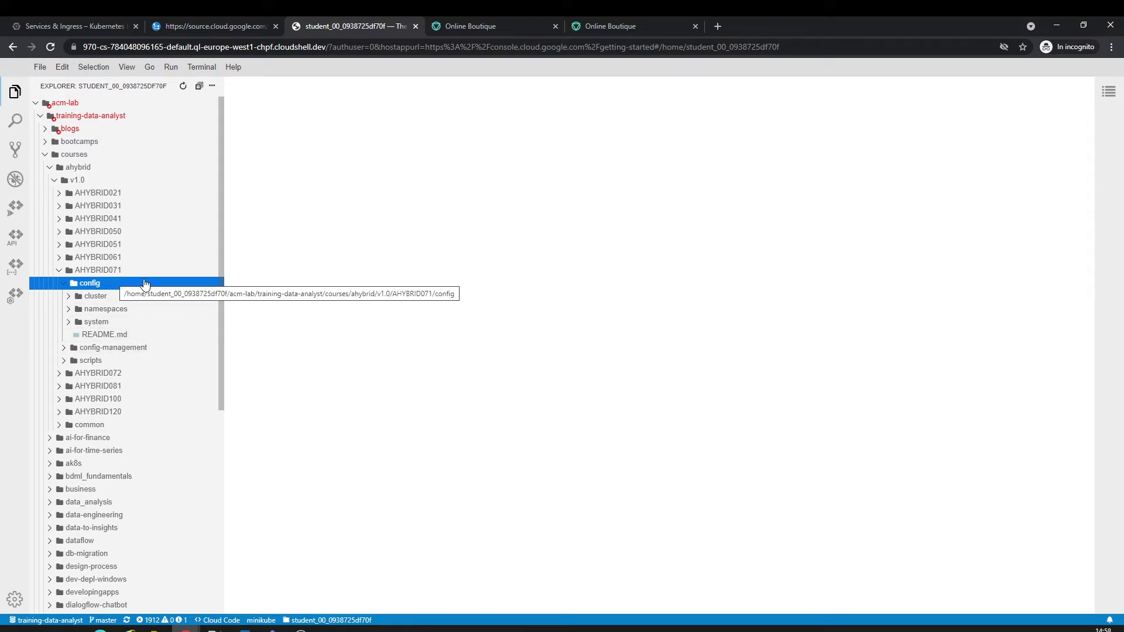
{"action": "left_click", "coordinate": [66, 349]}
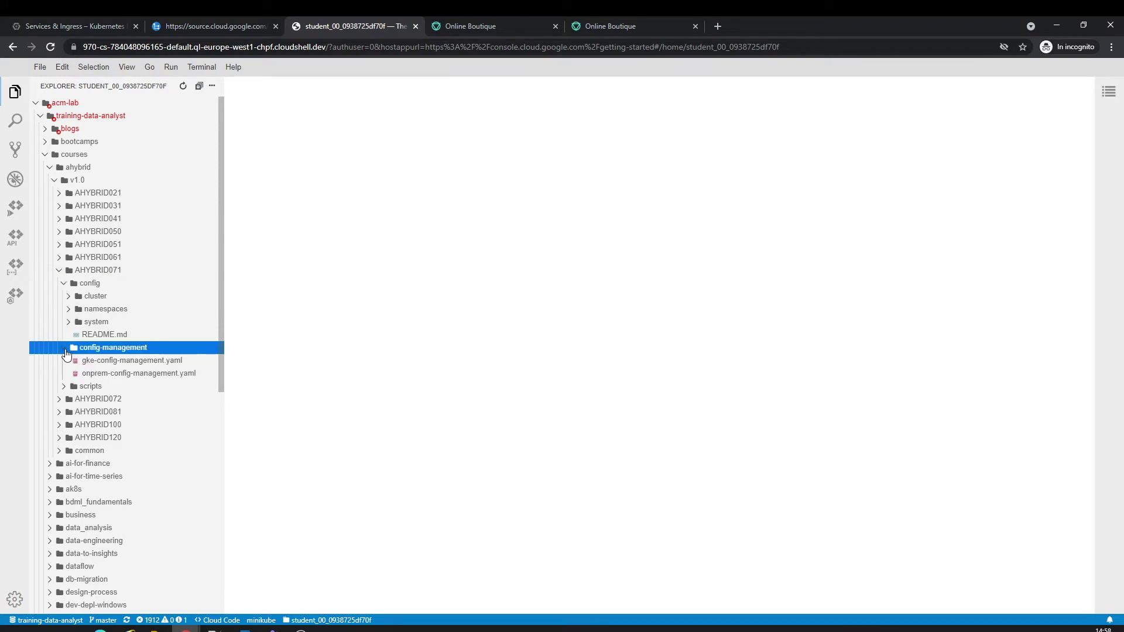
{"action": "left_click", "coordinate": [114, 361]}
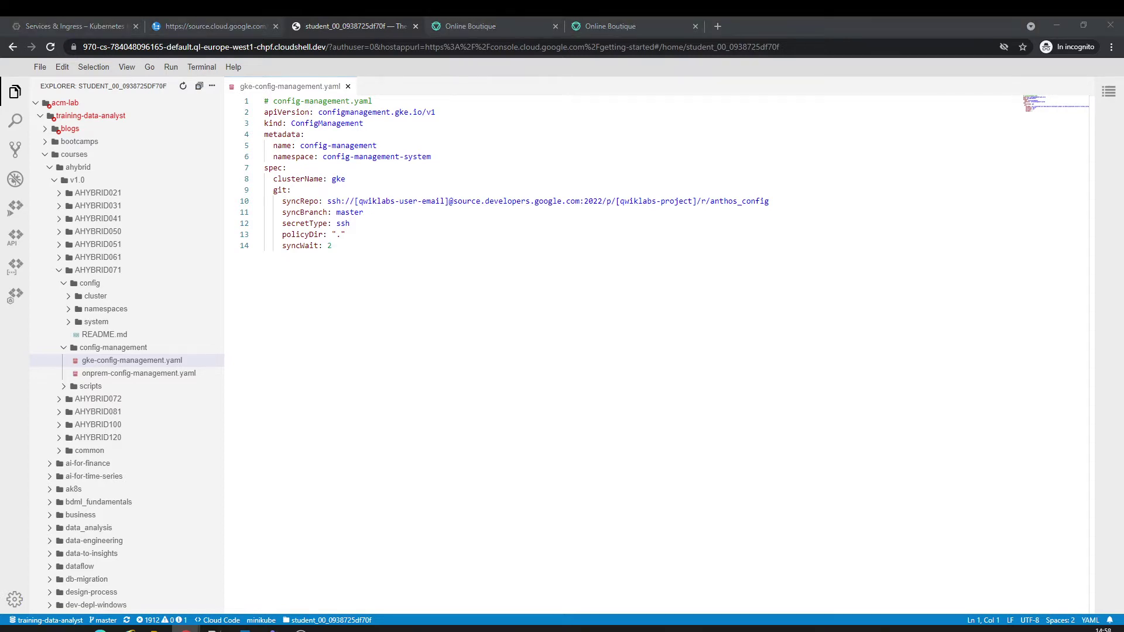
Step: Clear the Cloud Shell terminal and print the account e-mail with echo $GCLOUD_EMAIL
{"action": "key", "text": "ctrl+1"}
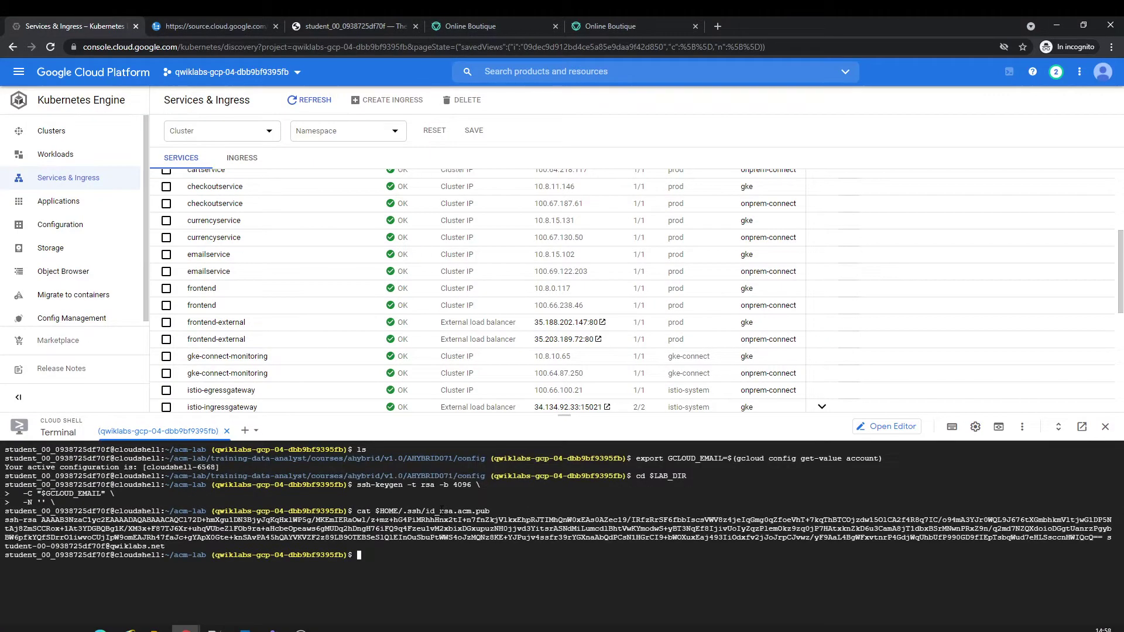
{"action": "key", "text": "ctrl+l"}
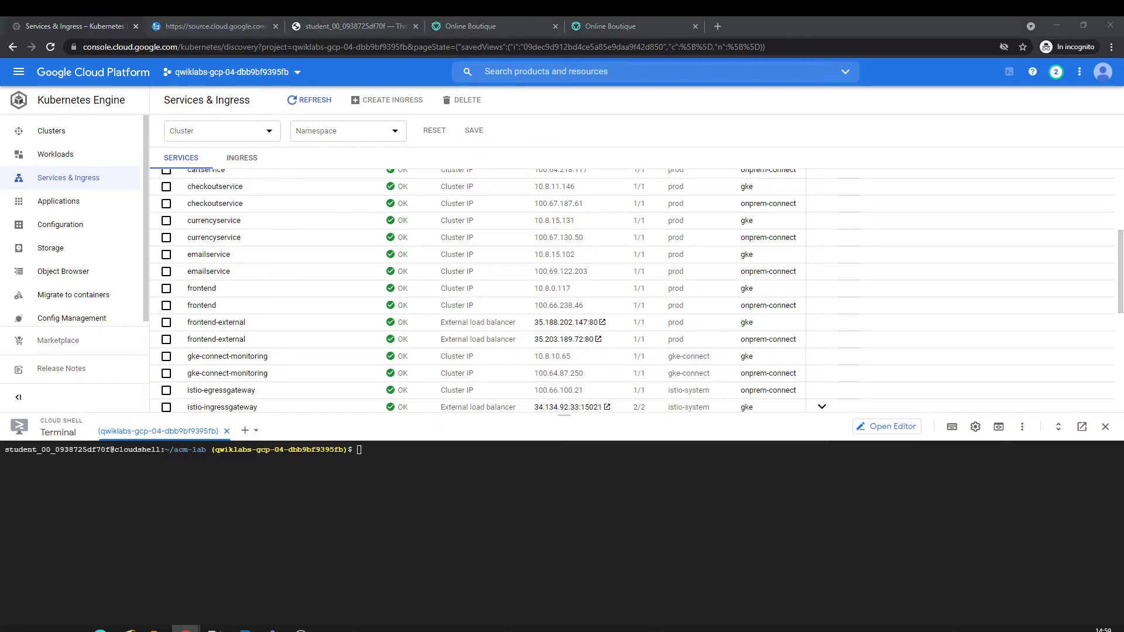
{"action": "left_click", "coordinate": [432, 476]}
{"action": "type", "text": "c"}
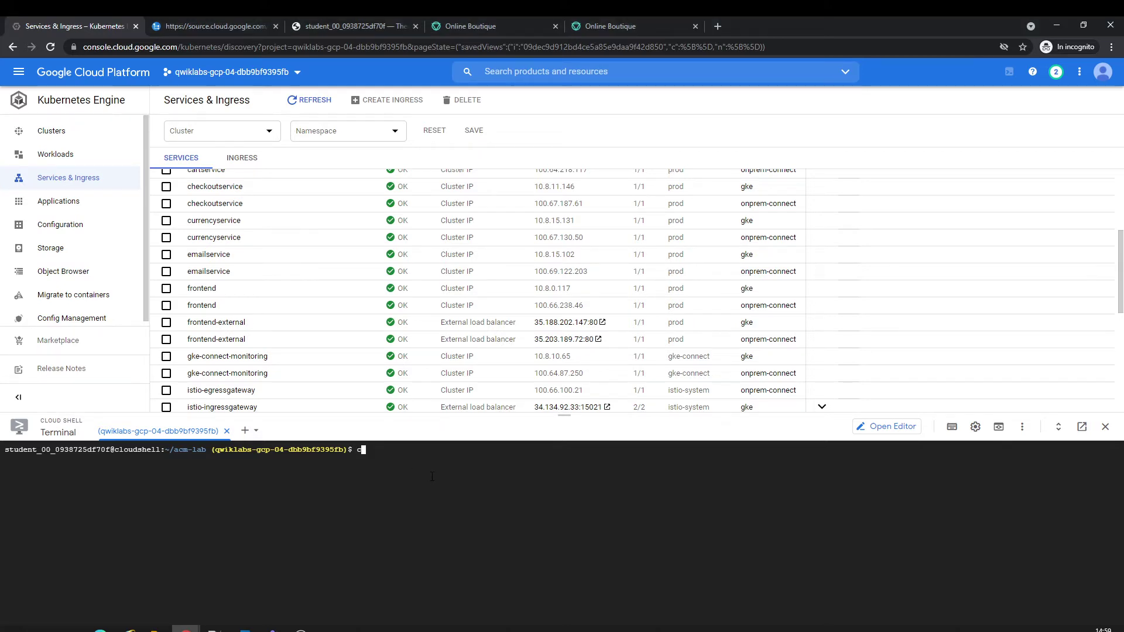
{"action": "type", "text": "cho $GCLOUD_EMAIL"}
{"action": "key", "text": "Return"}
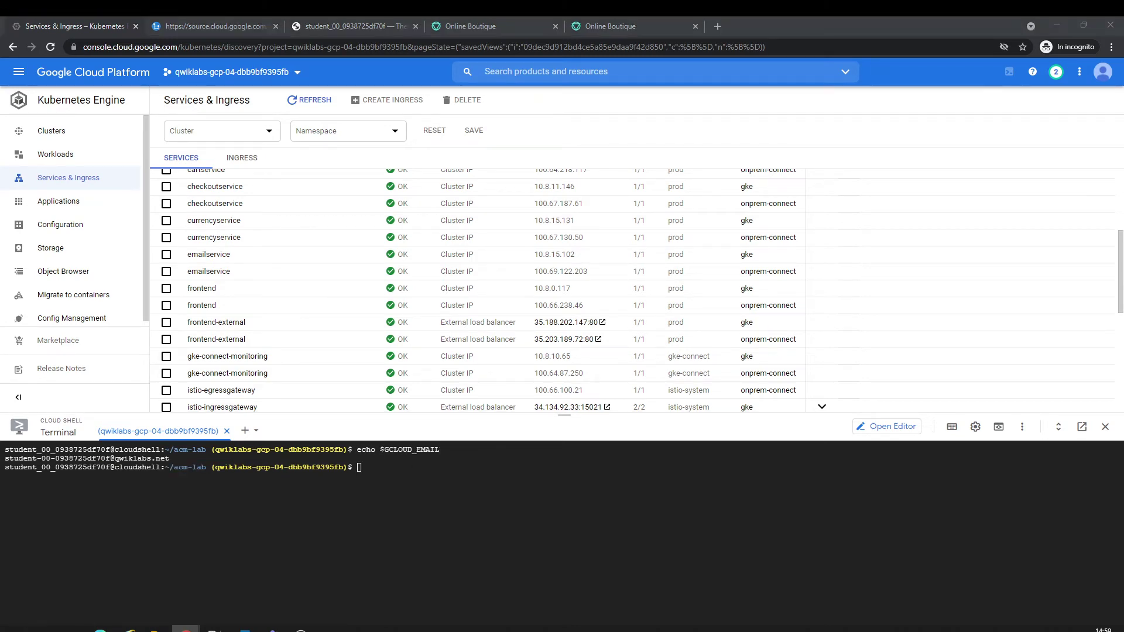
Step: In gke-config-management.yaml, replace the [qwiklabs-user-email] placeholder in syncRepo with the account e-mail, keep the @ before source.developers.google.com, and save
{"action": "left_click", "coordinate": [319, 25]}
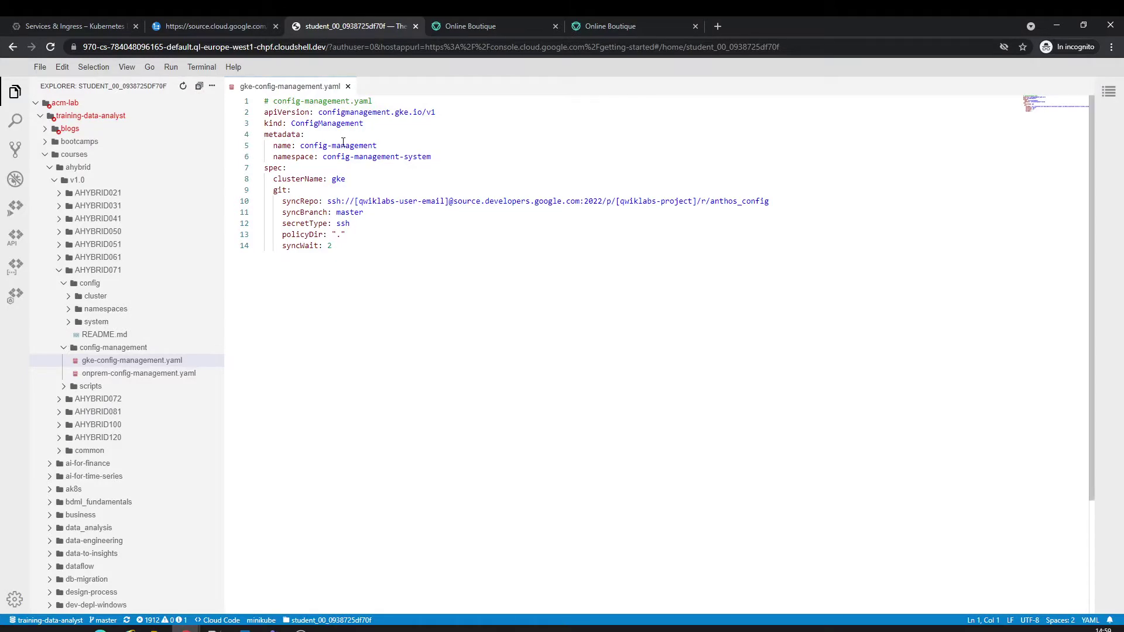
{"action": "double_click", "coordinate": [394, 200]}
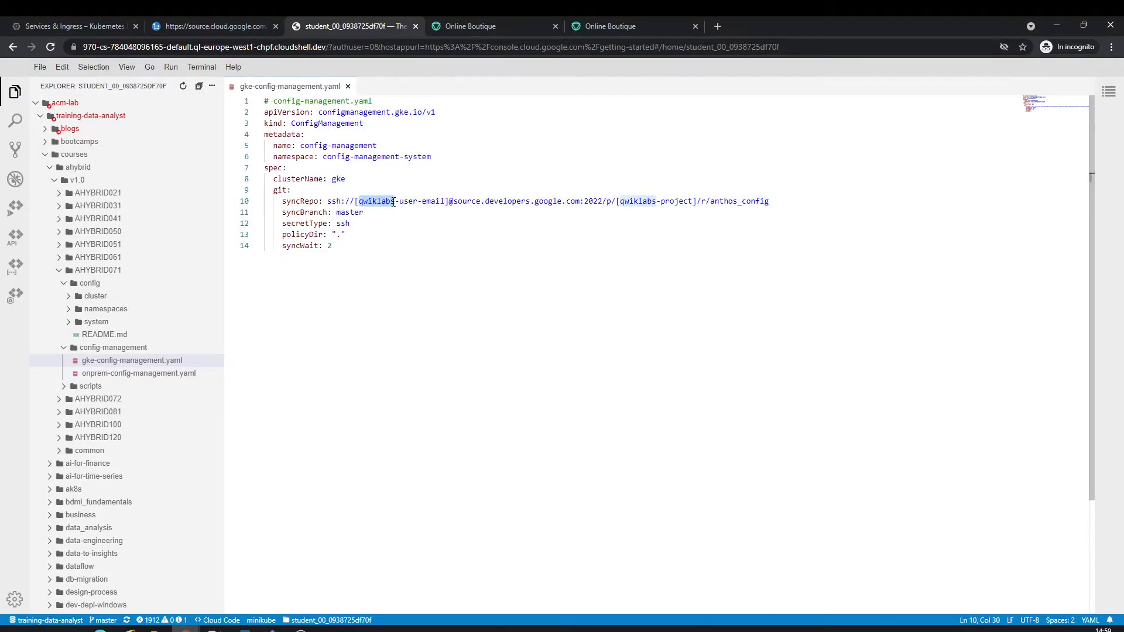
{"action": "key", "text": "Delete"}
{"action": "key", "text": "Delete"}
{"action": "key", "text": "Delete"}
{"action": "key", "text": "Delete"}
{"action": "key", "text": "Delete"}
{"action": "key", "text": "Delete"}
{"action": "key", "text": "Delete"}
{"action": "key", "text": "Delete"}
{"action": "key", "text": "Delete"}
{"action": "key", "text": "Delete"}
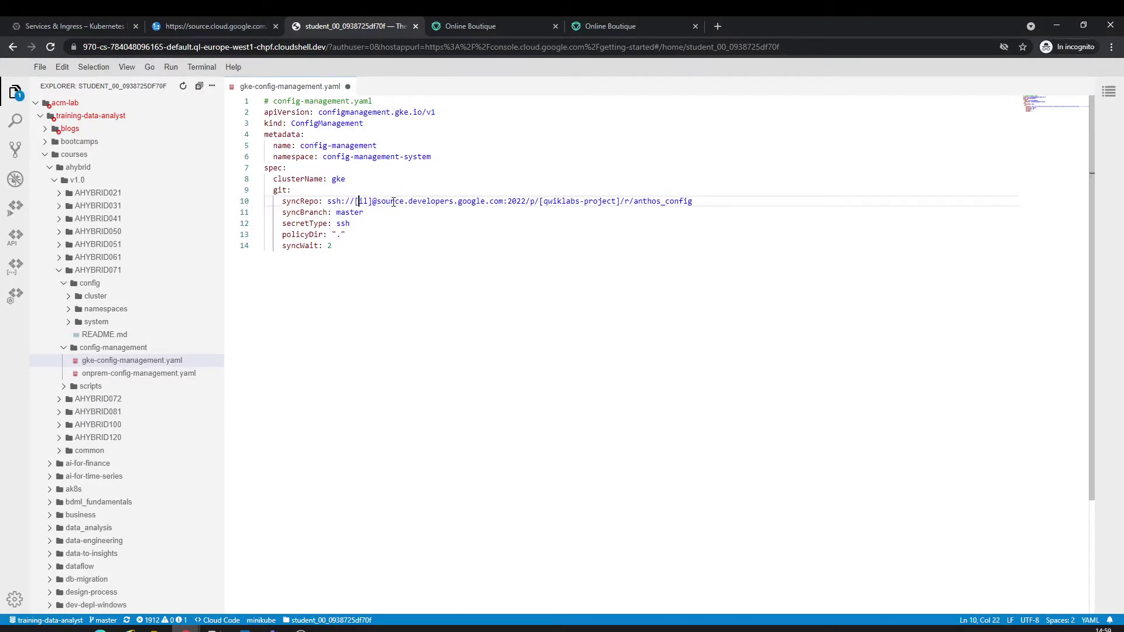
{"action": "key", "text": "Delete"}
{"action": "key", "text": "Delete"}
{"action": "key", "text": "Delete"}
{"action": "key", "text": "Delete"}
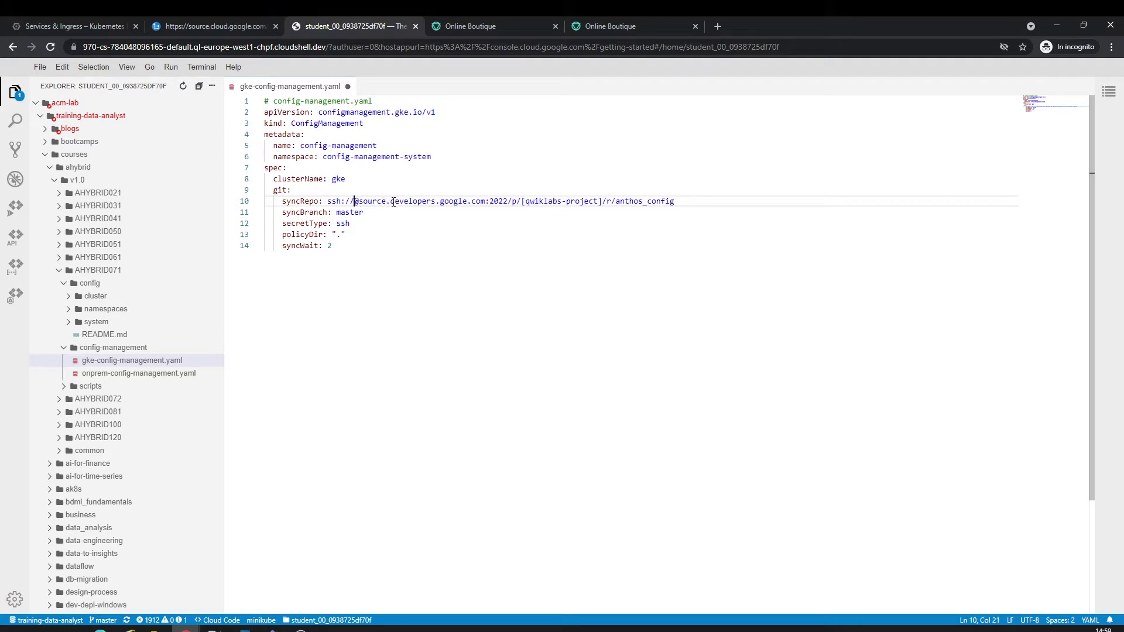
{"action": "key", "text": "BackSpace"}
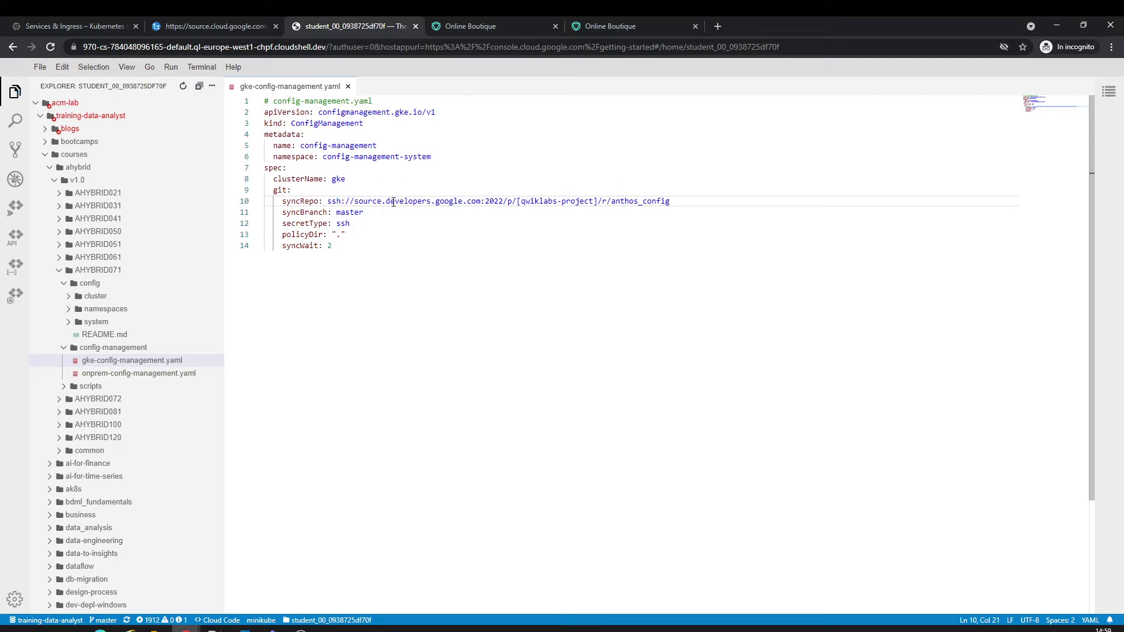
{"action": "key", "text": "ctrl+v"}
{"action": "key", "text": "ctrl+s"}
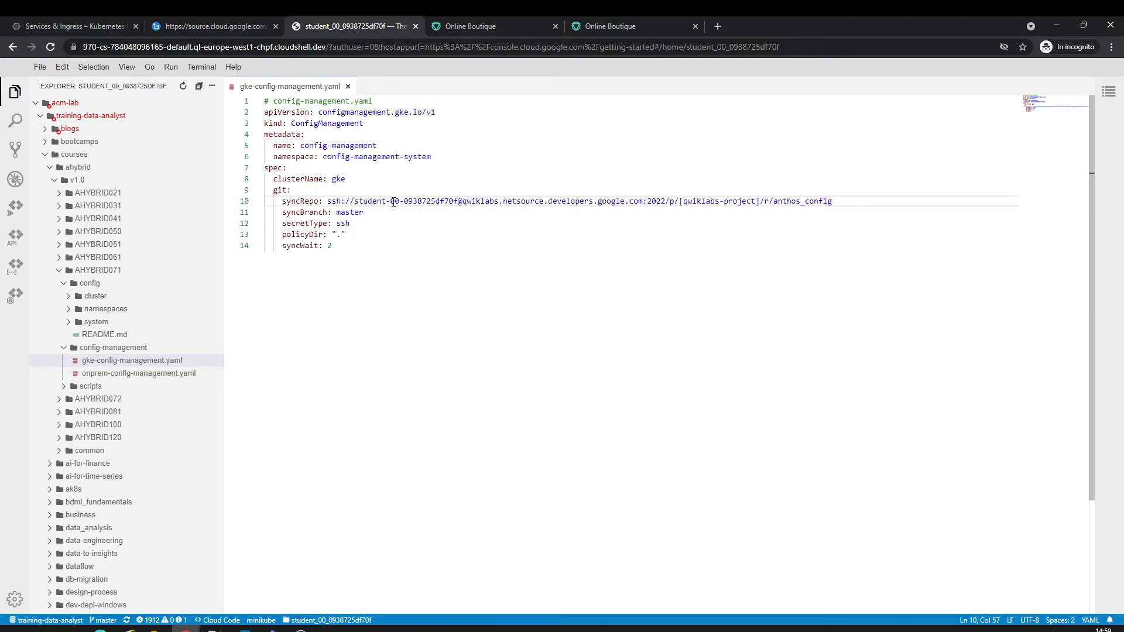
{"action": "type", "text": "@"}
{"action": "key", "text": "ctrl+s"}
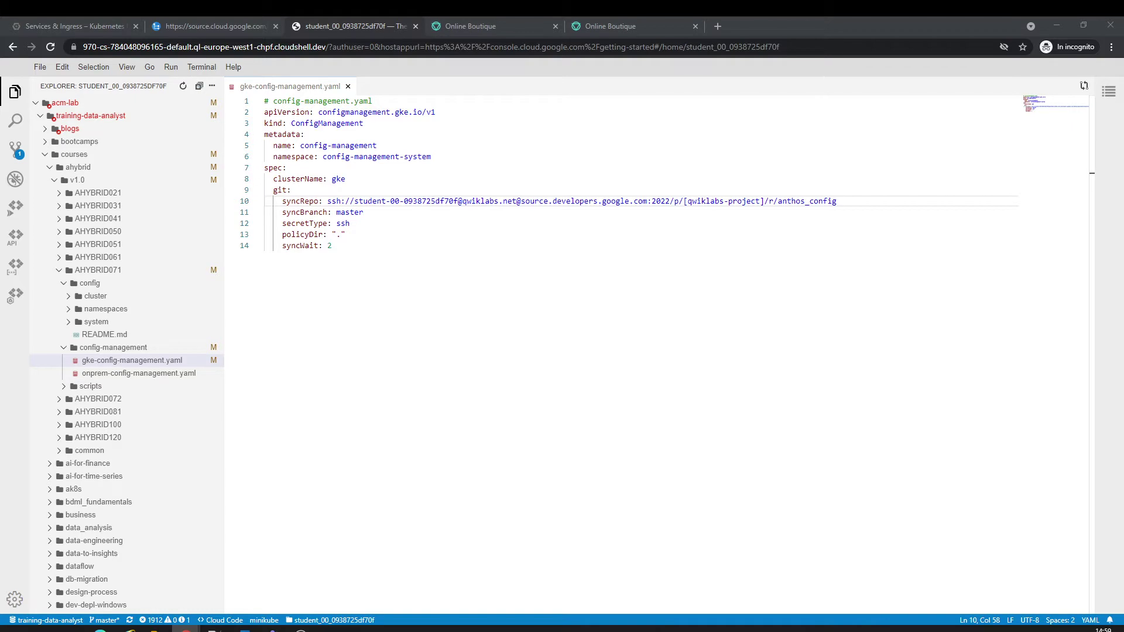
Step: Print the current user name in the Cloud Shell terminal with echo $USER
{"action": "left_click", "coordinate": [40, 18]}
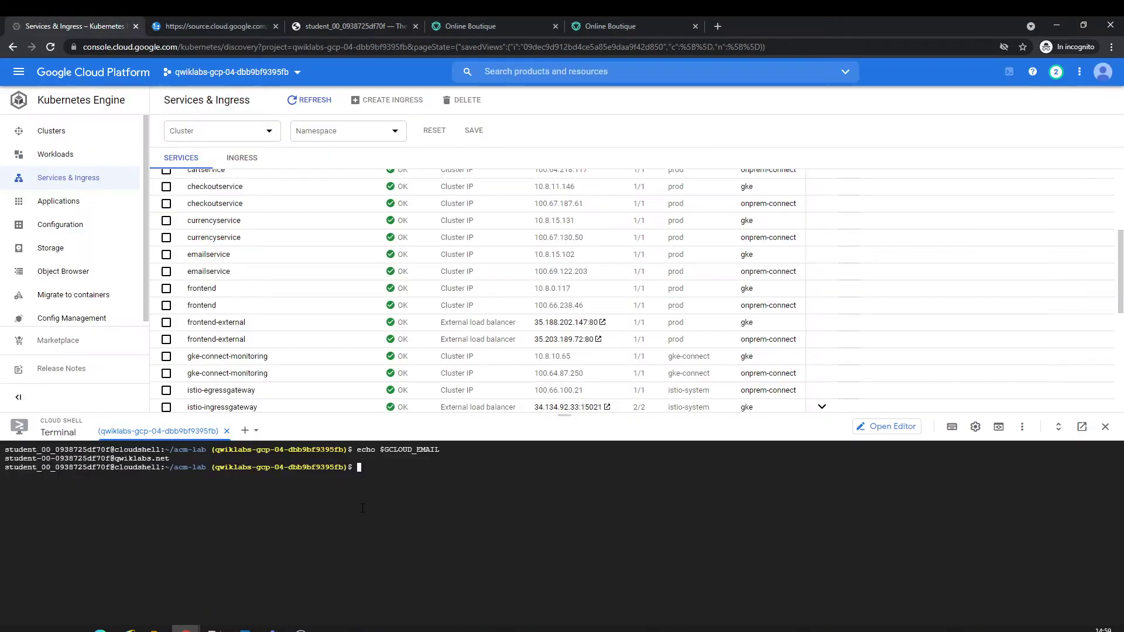
{"action": "type", "text": "echo $USER"}
{"action": "key", "text": "Return"}
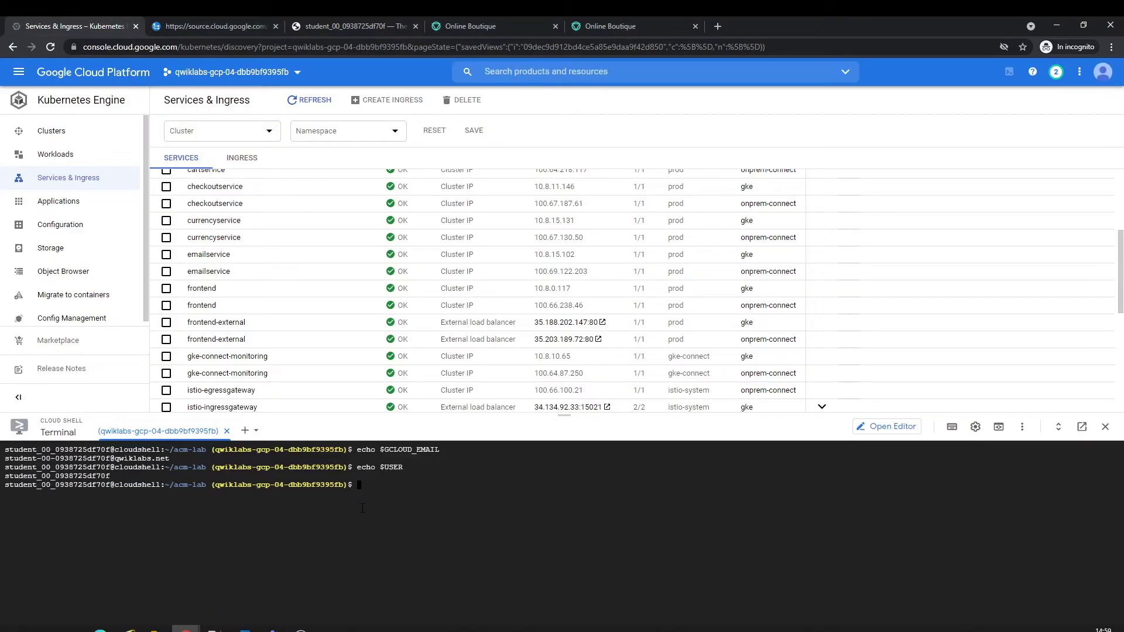
{"action": "left_click_drag", "start_coordinate": [110, 476], "coordinate": [5, 476]}
{"action": "key", "text": "ctrl+c"}
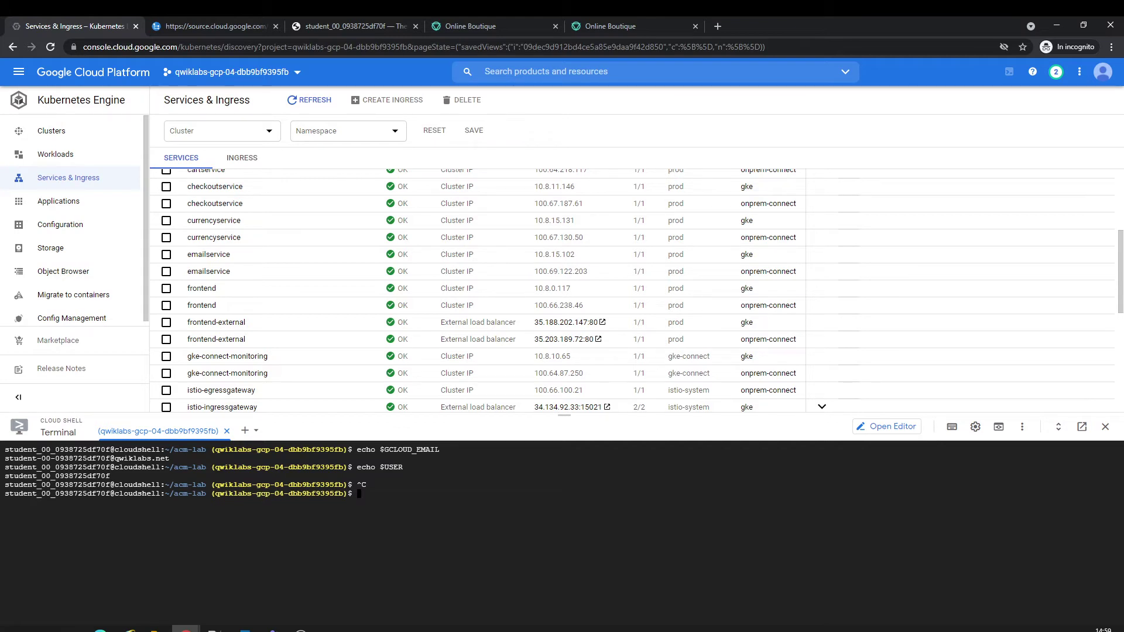
Step: Replace the [qwiklabs-project] placeholder in the syncRepo line of gke-config-management.yaml with qwiklabs-gcp-04-dbb9bf9395fb and save the file
{"action": "left_click", "coordinate": [326, 17]}
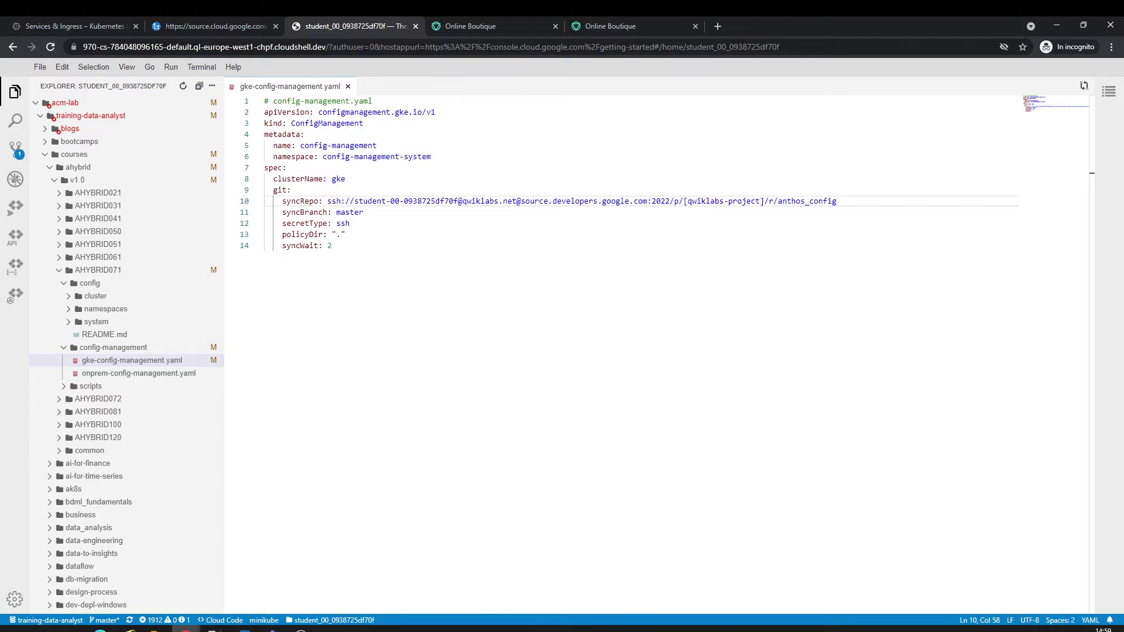
{"action": "double_click", "coordinate": [708, 201]}
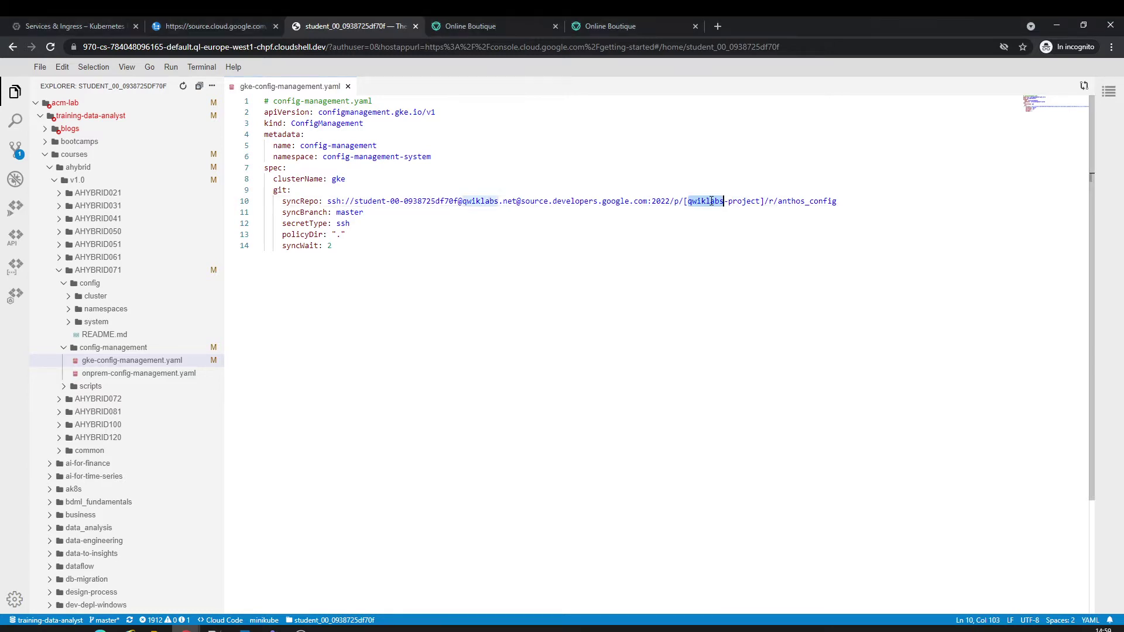
{"action": "key", "text": "BackSpace"}
{"action": "key", "text": "Delete"}
{"action": "key", "text": "Delete"}
{"action": "key", "text": "Delete"}
{"action": "key", "text": "Delete"}
{"action": "key", "text": "Delete"}
{"action": "key", "text": "Delete"}
{"action": "key", "text": "Delete"}
{"action": "key", "text": "Delete"}
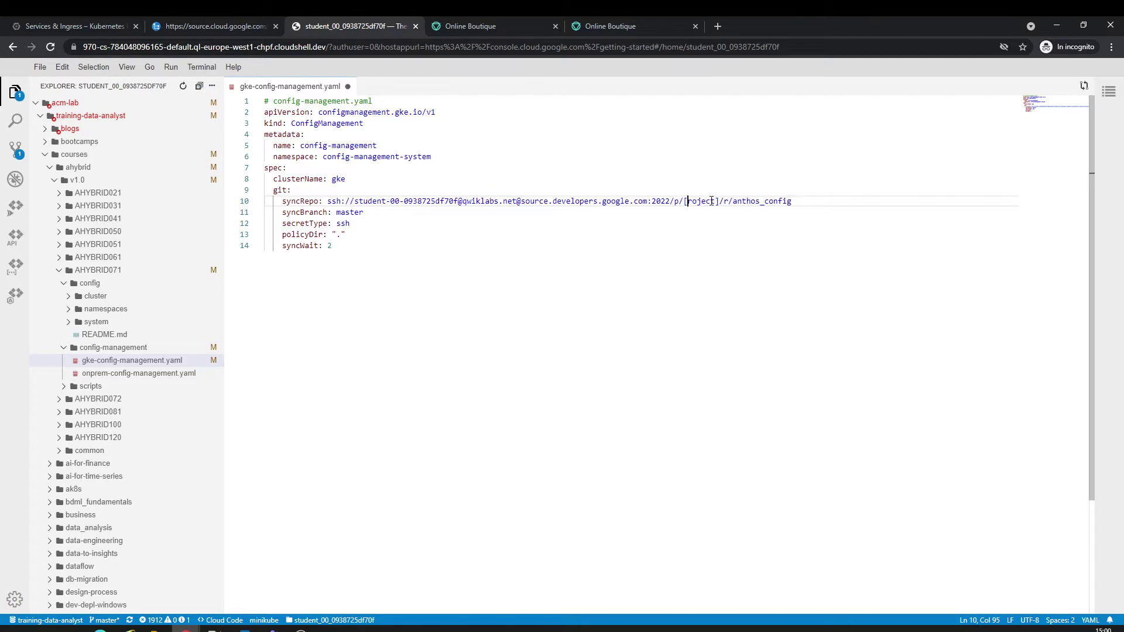
{"action": "key", "text": "BackSpace"}
{"action": "key", "text": "Delete"}
{"action": "key", "text": "ctrl+v"}
{"action": "key", "text": "ctrl+s"}
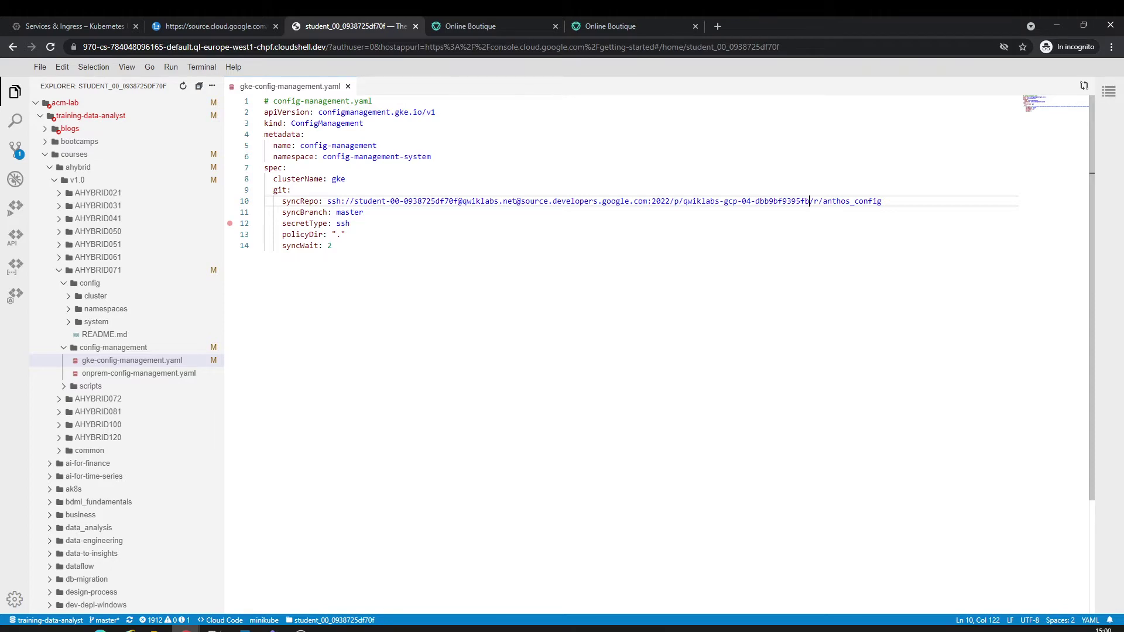
Step: Clear the Cloud Shell terminal, switch to the gke context with kubectx, and list the cluster's namespaces with kubectl
{"action": "key", "text": "alt+Tab"}
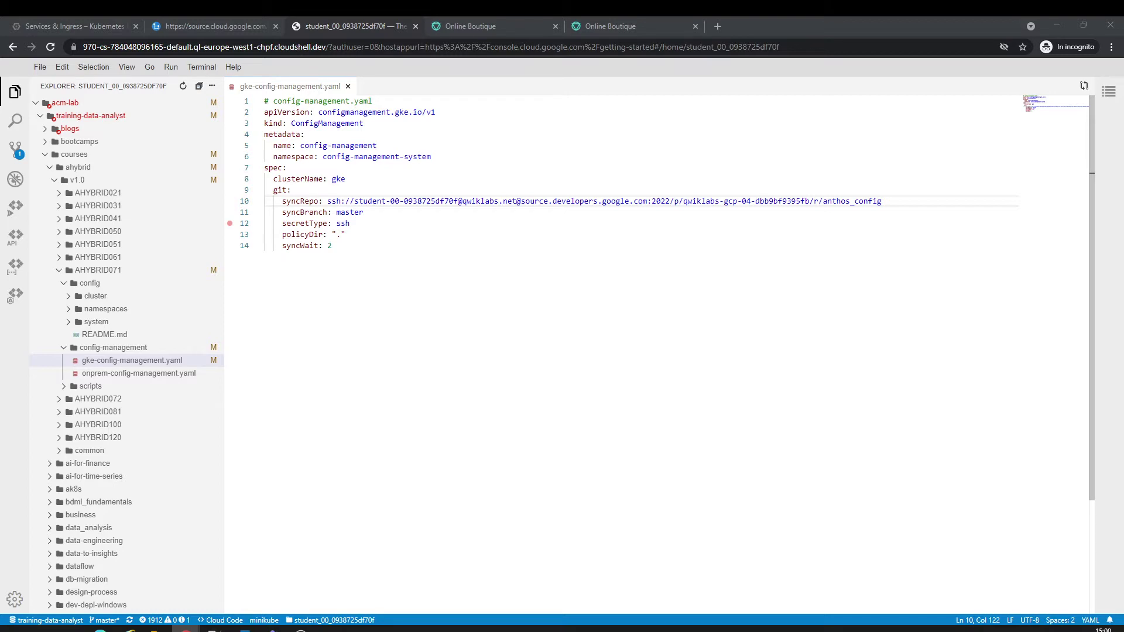
{"action": "key", "text": "ctrl+1"}
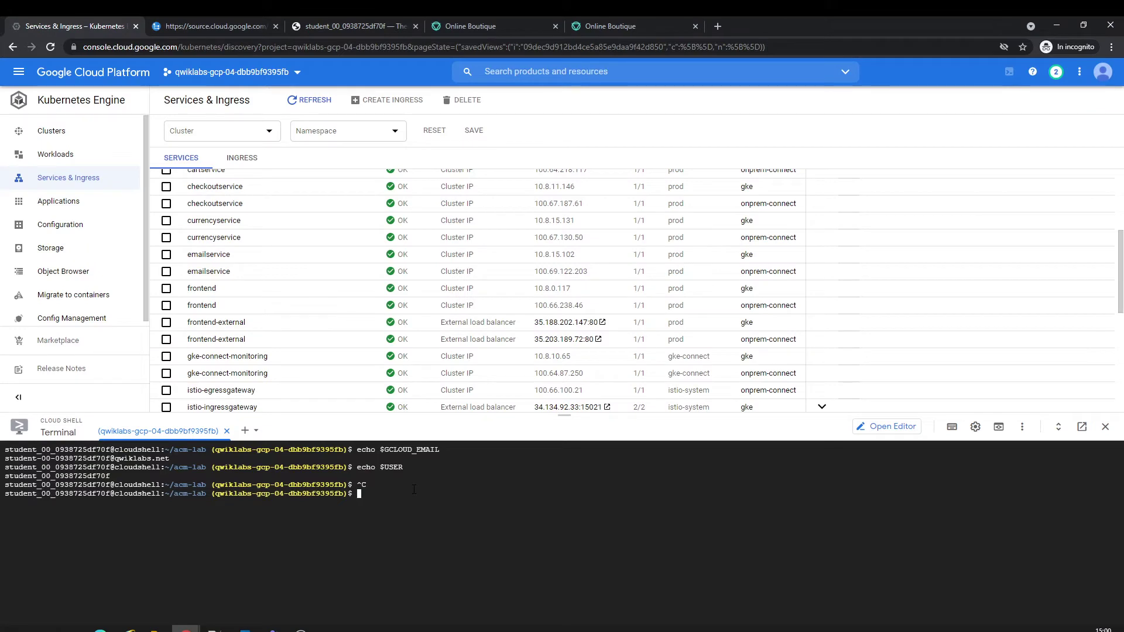
{"action": "key", "text": "ctrl+l"}
{"action": "key", "text": "ctrl+v"}
{"action": "key", "text": "Return"}
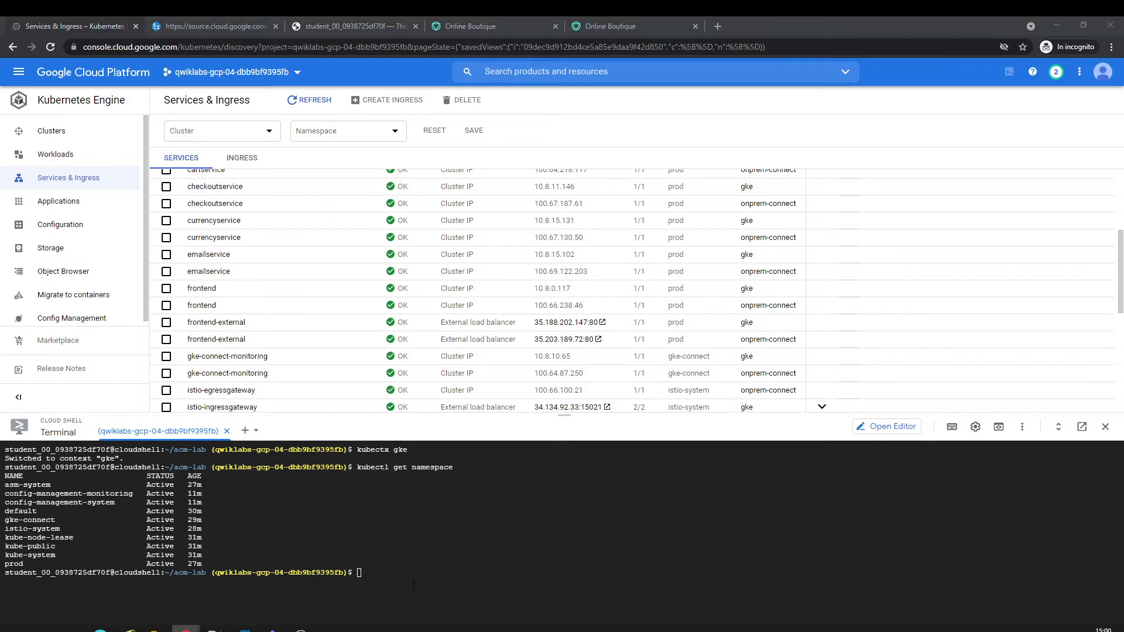
Step: Show the details of the prod namespace with kubectl describe namespace prod
{"action": "left_click", "coordinate": [156, 543]}
{"action": "key", "text": "ctrl+v"}
{"action": "key", "text": "Return"}
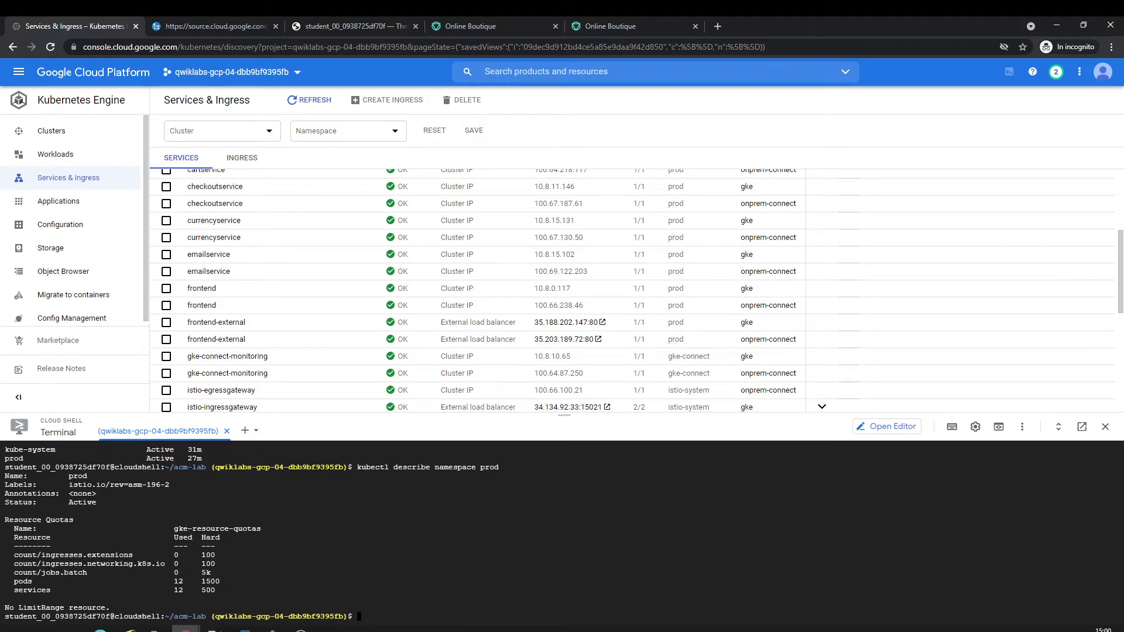
Step: Clear the terminal, list the cluster roles with kubectl get clusterroles, and enlarge the terminal to look through the output
{"action": "key", "text": "alt+Tab"}
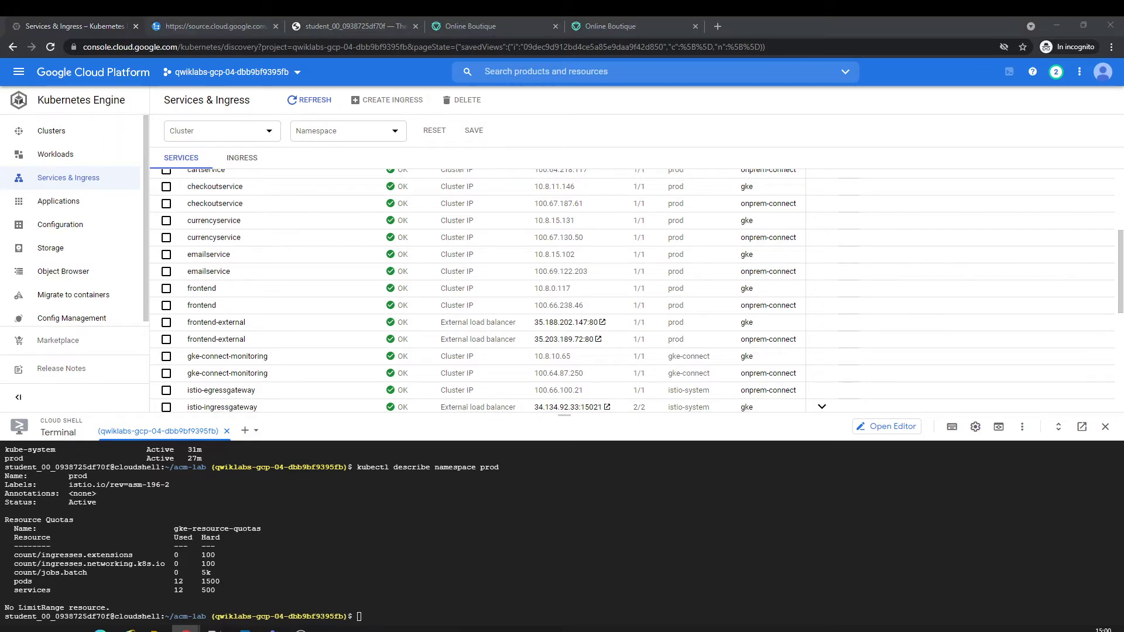
{"action": "left_click", "coordinate": [386, 557]}
{"action": "key", "text": "ctrl+l"}
{"action": "key", "text": "ctrl+v"}
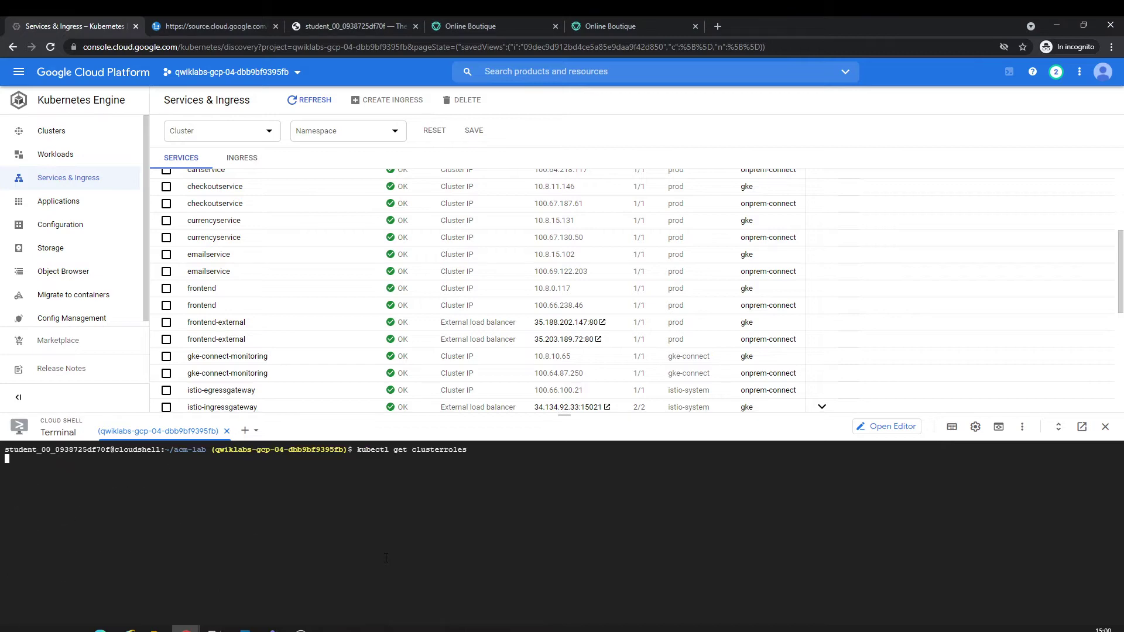
{"action": "key", "text": "Return"}
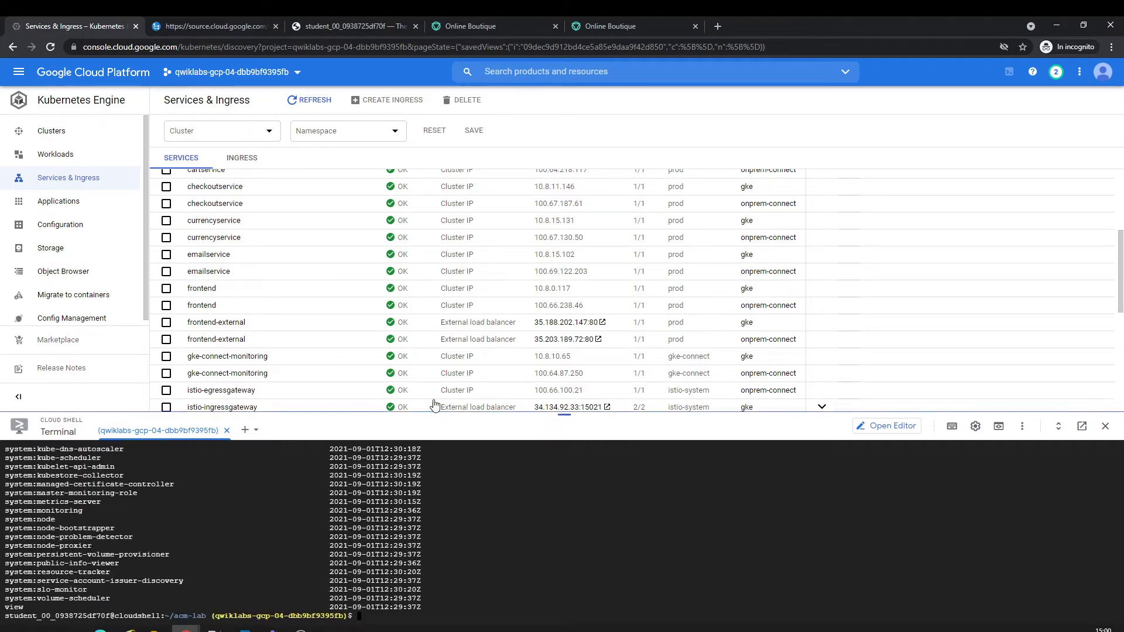
{"action": "left_click_drag", "start_coordinate": [434, 417], "coordinate": [448, 298]}
{"action": "scroll", "coordinate": [463, 411], "scroll_direction": "up", "scroll_amount": 15}
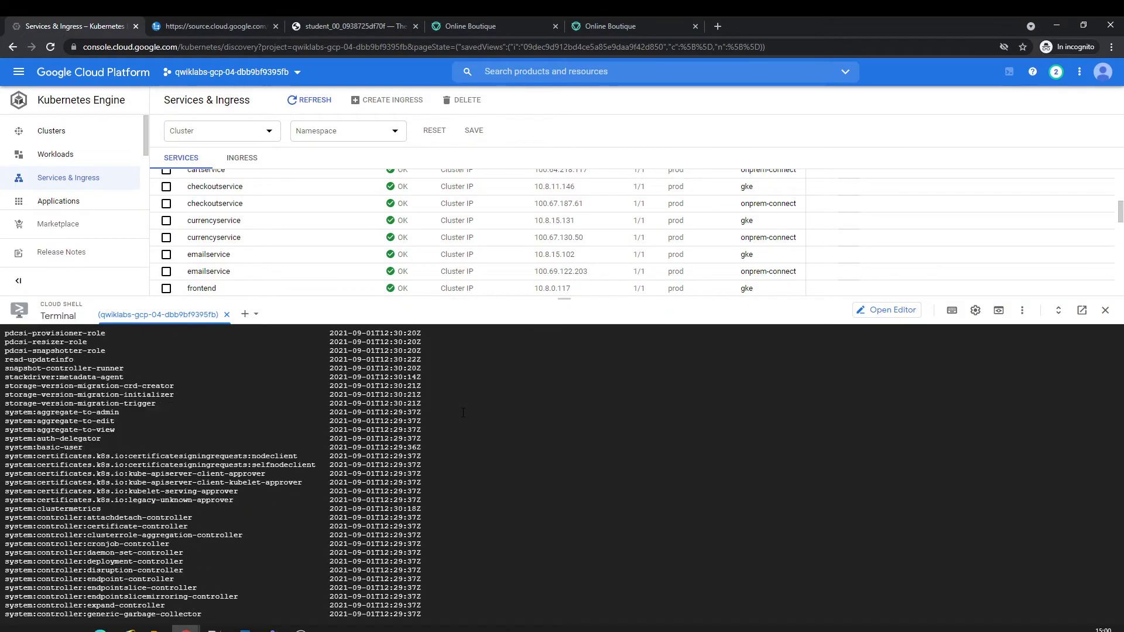
{"action": "scroll", "coordinate": [462, 412], "scroll_direction": "down", "scroll_amount": 15}
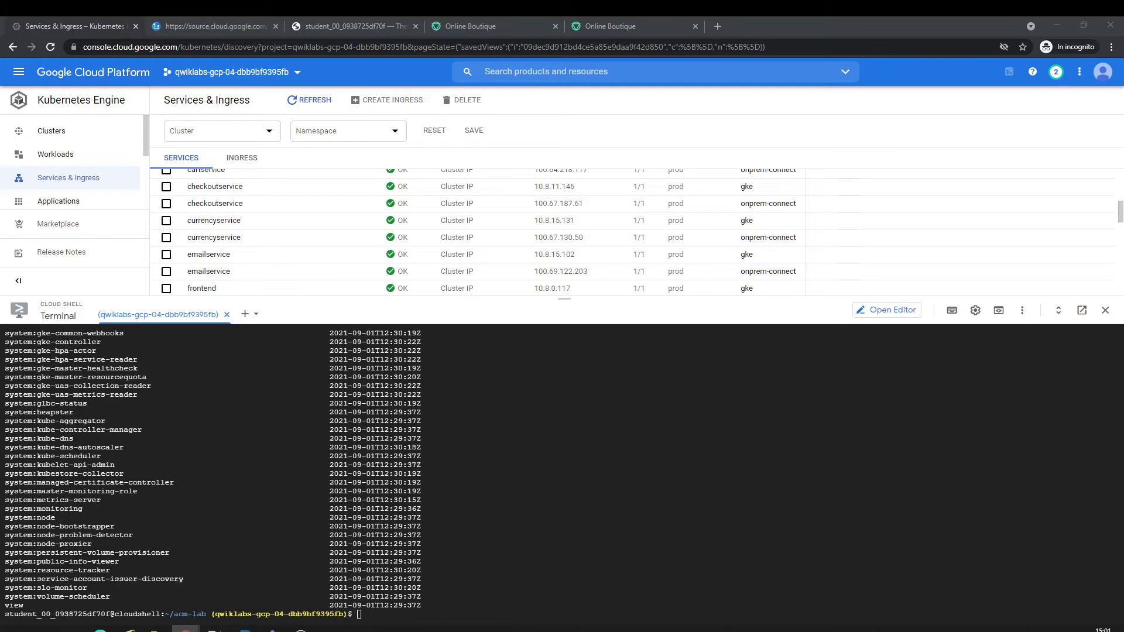
Step: List the cluster role bindings with kubectl get clusterrolebindings and look through the output
{"action": "key", "text": "alt+Tab"}
{"action": "key", "text": "ctrl+v"}
{"action": "key", "text": "Return"}
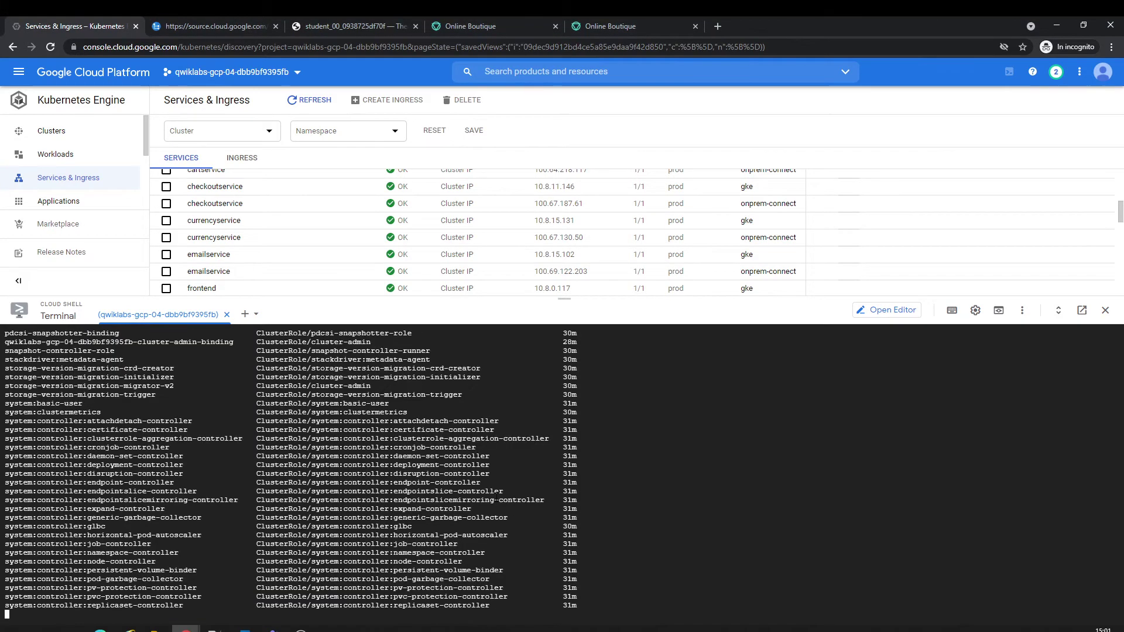
{"action": "scroll", "coordinate": [497, 497], "scroll_direction": "up", "scroll_amount": 15}
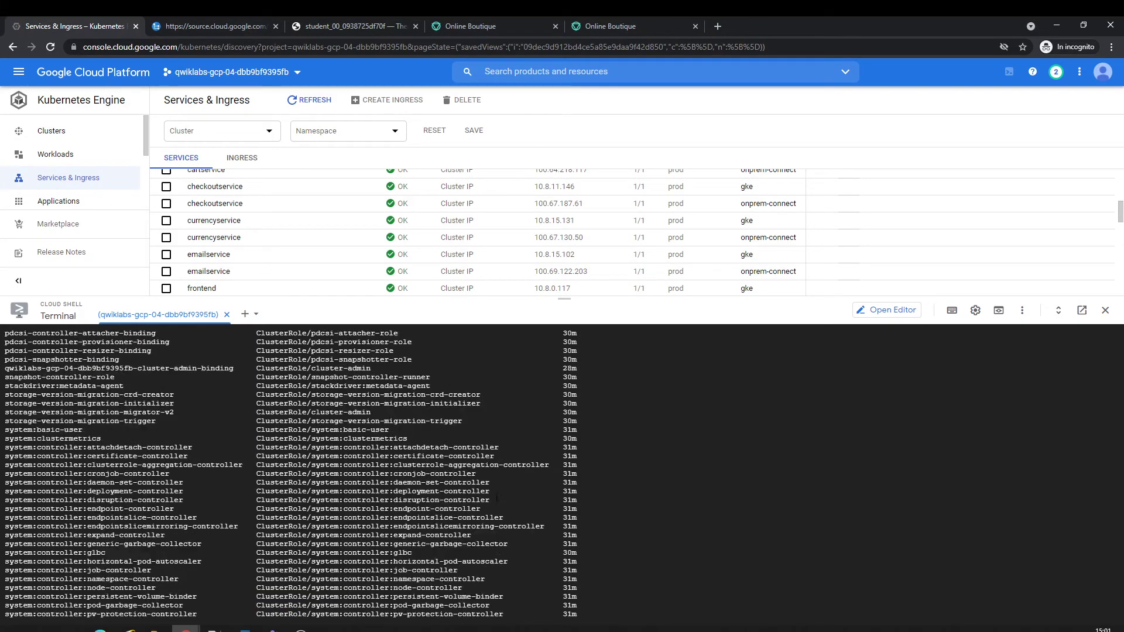
{"action": "scroll", "coordinate": [497, 497], "scroll_direction": "up", "scroll_amount": 10}
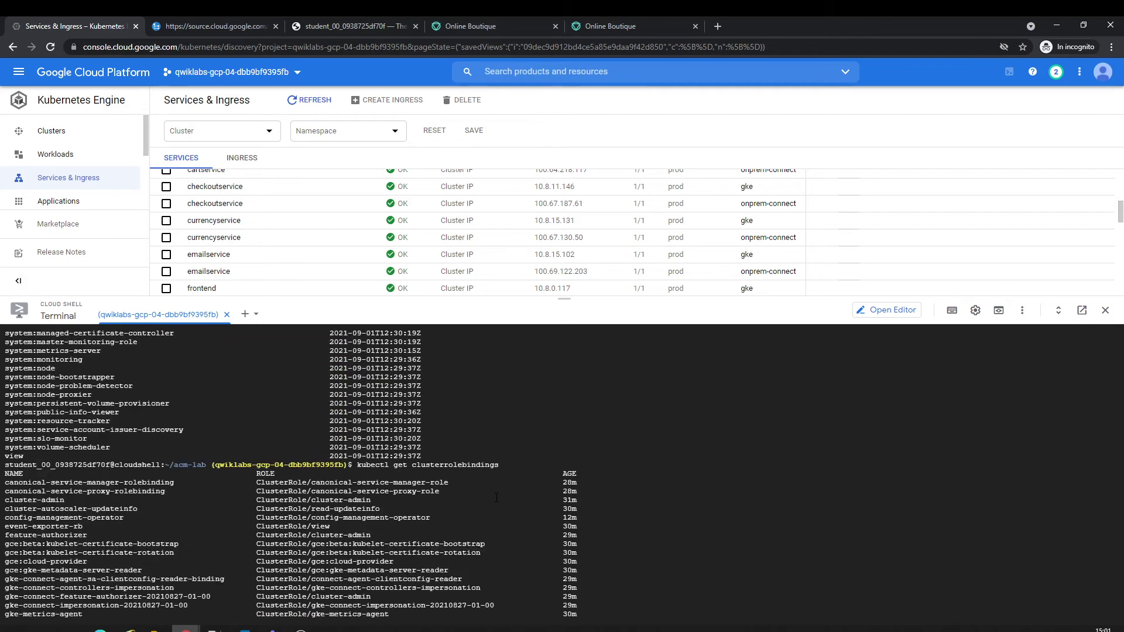
{"action": "scroll", "coordinate": [497, 498], "scroll_direction": "down", "scroll_amount": 20}
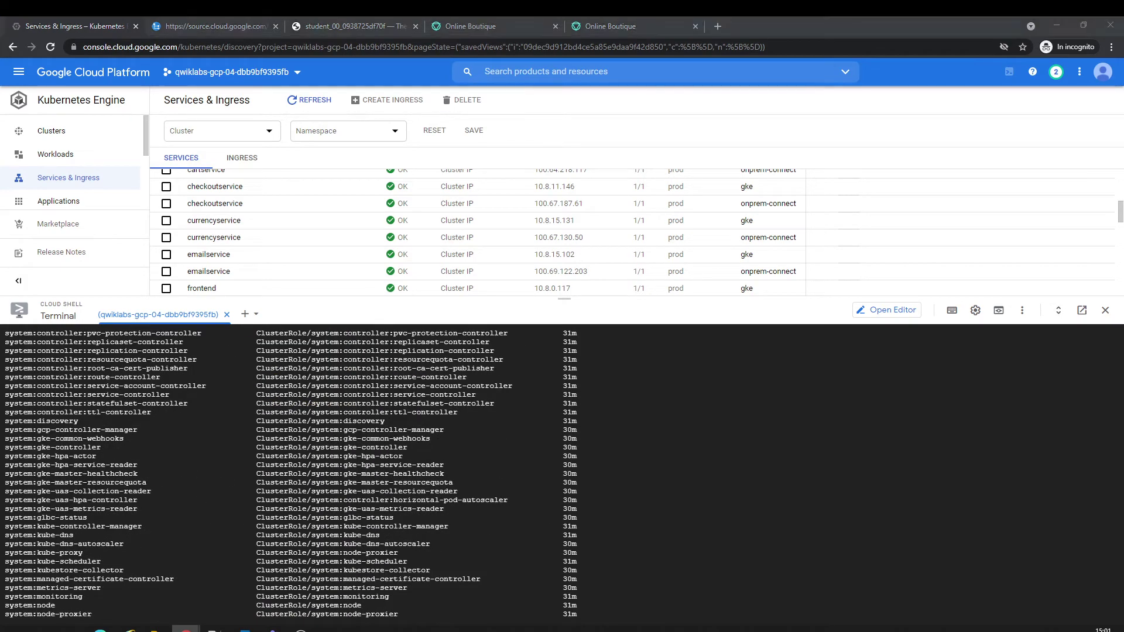
Step: Clear the terminal and list the role bindings in the prod namespace with kubectl get rolebindings -n prod
{"action": "left_click", "coordinate": [697, 504]}
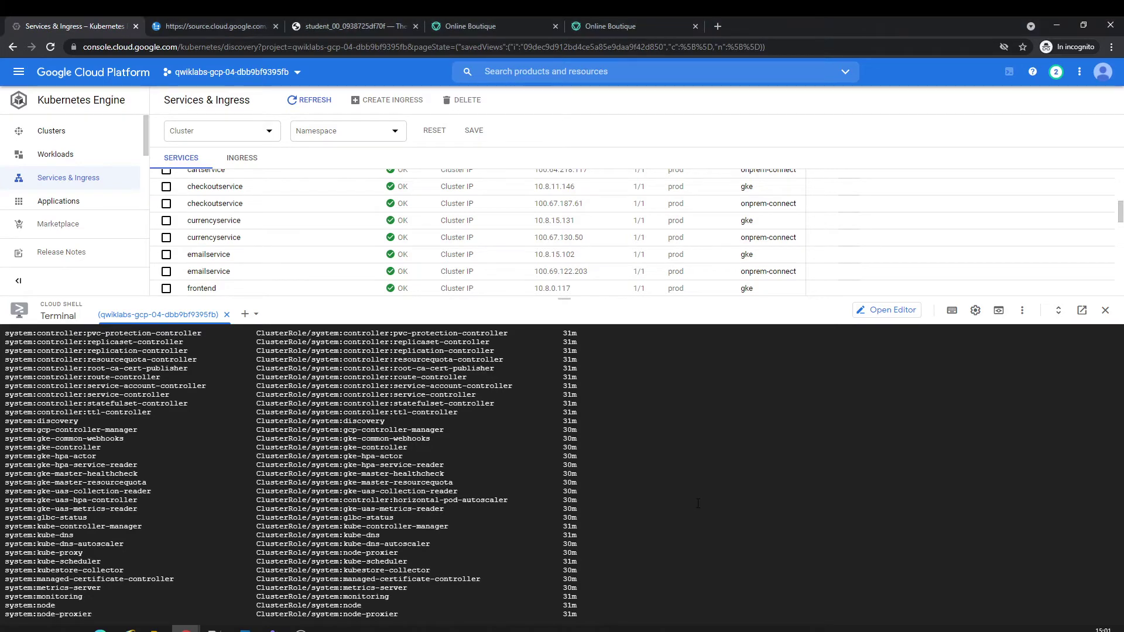
{"action": "key", "text": "ctrl+l"}
{"action": "key", "text": "ctrl+v"}
{"action": "key", "text": "Return"}
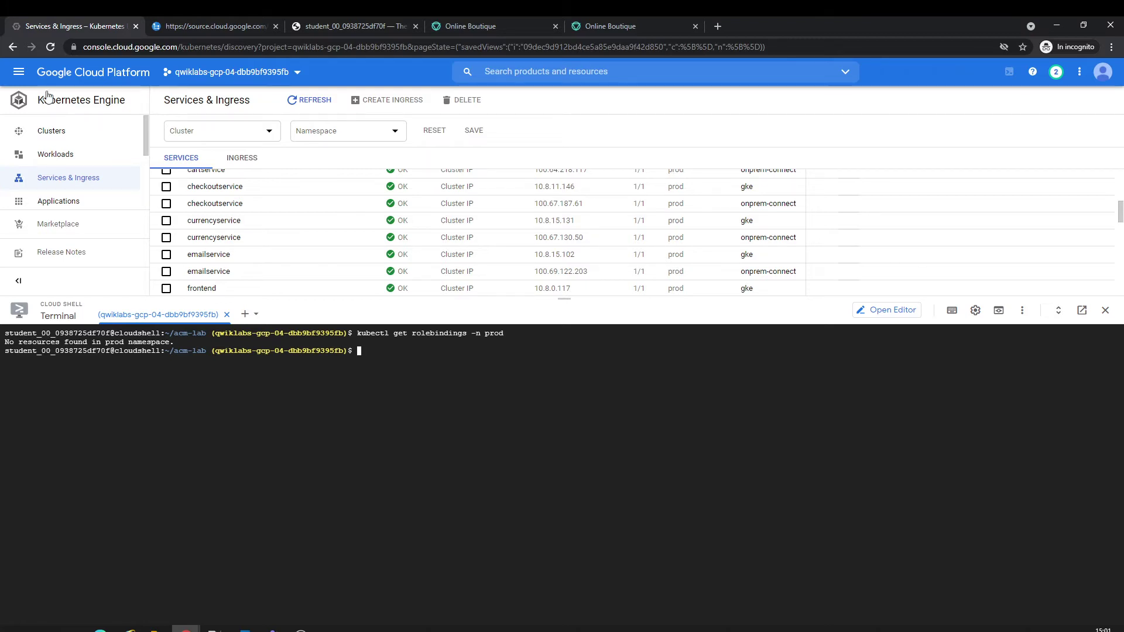
Step: In the Cloud Shell Editor, close gke-config-management.yaml and view clusterrole-namespace-readers.yaml and clusterrolebinding-namespace-readers.yaml from the config/cluster folder
{"action": "left_click", "coordinate": [370, 18]}
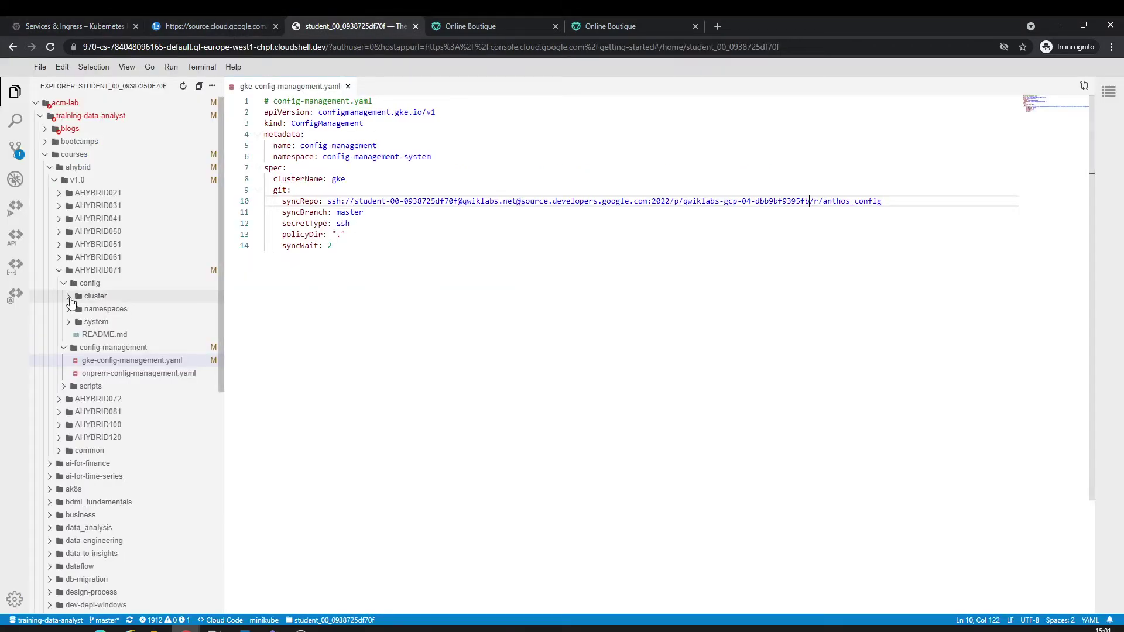
{"action": "left_click", "coordinate": [69, 297]}
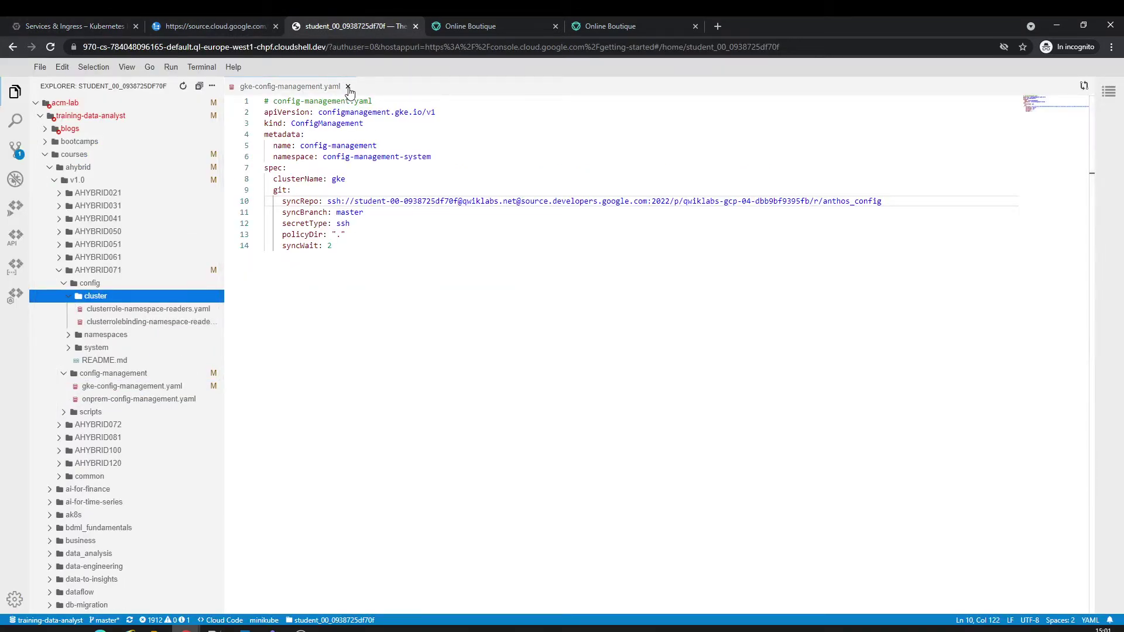
{"action": "left_click", "coordinate": [348, 86]}
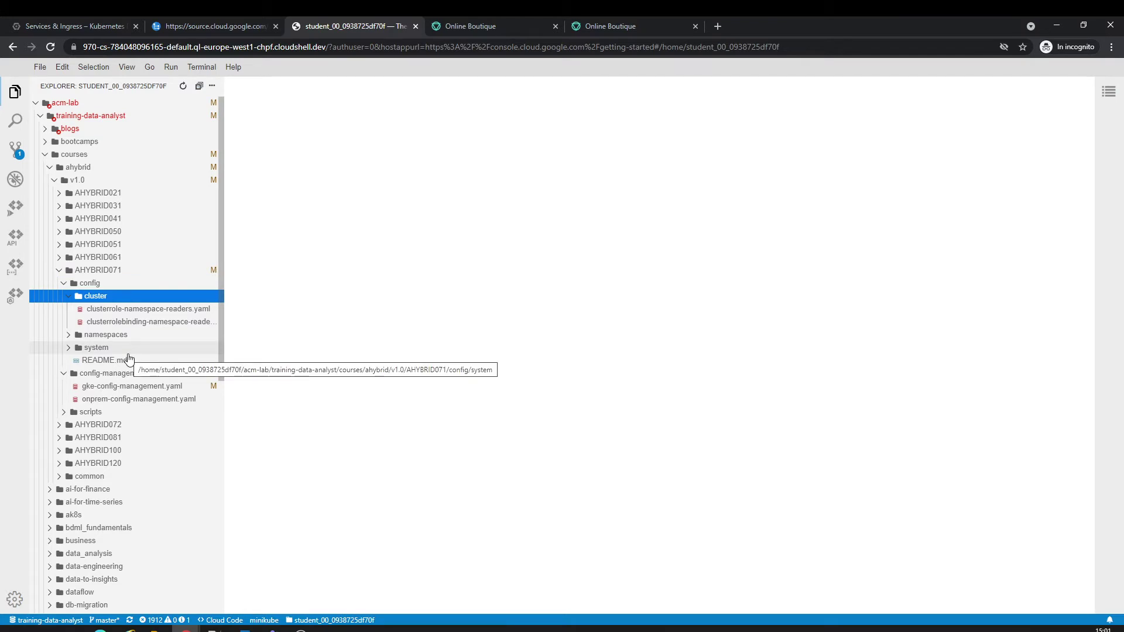
{"action": "left_click", "coordinate": [151, 309]}
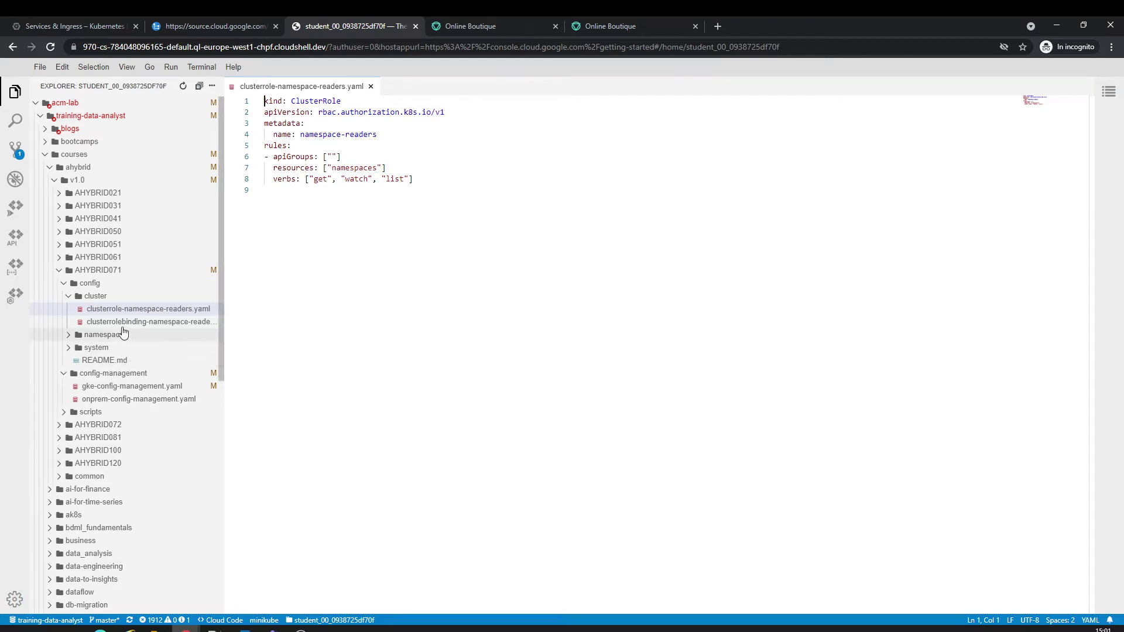
{"action": "left_click", "coordinate": [123, 325]}
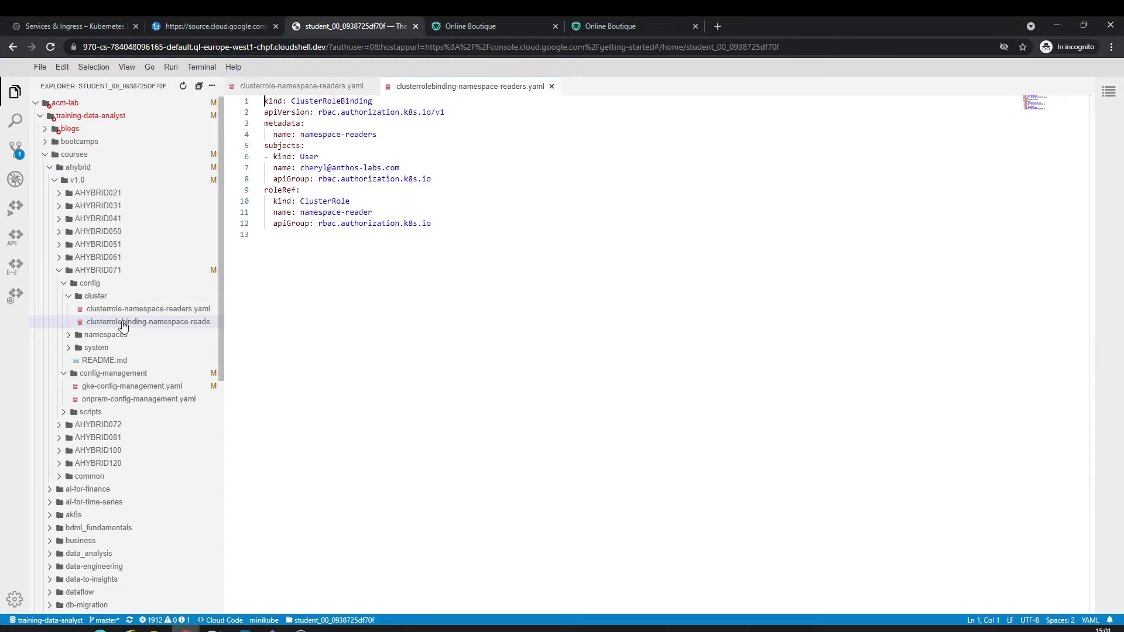
{"action": "left_click", "coordinate": [300, 88]}
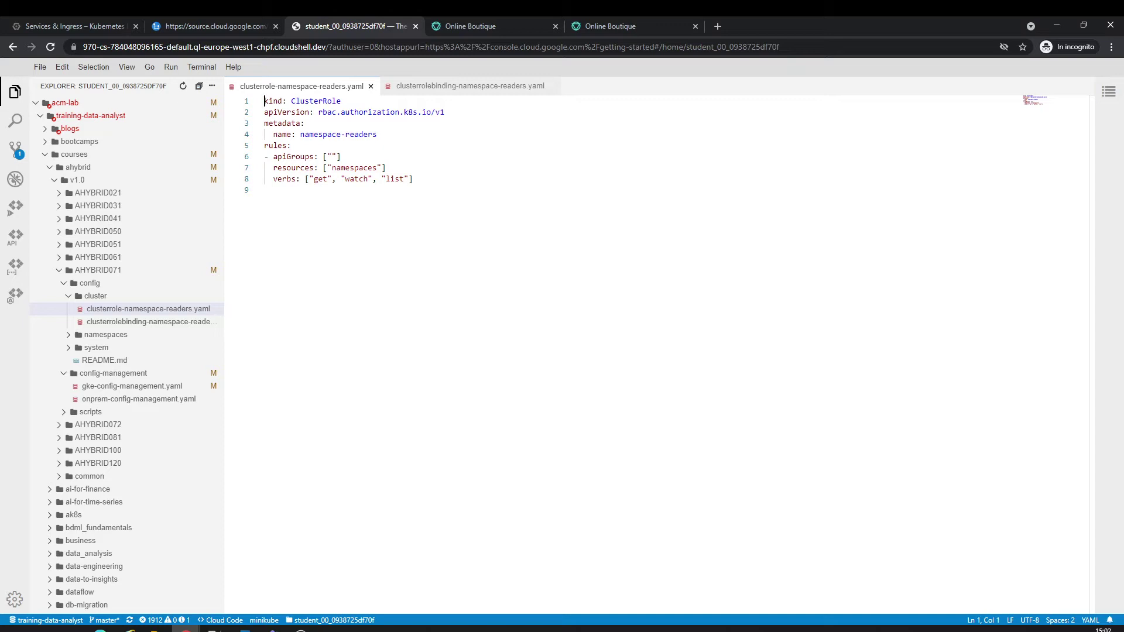
Step: Expand config/namespaces and view the namespace.yaml files of the dev and prod folders
{"action": "left_click", "coordinate": [68, 335]}
{"action": "left_click", "coordinate": [94, 348]}
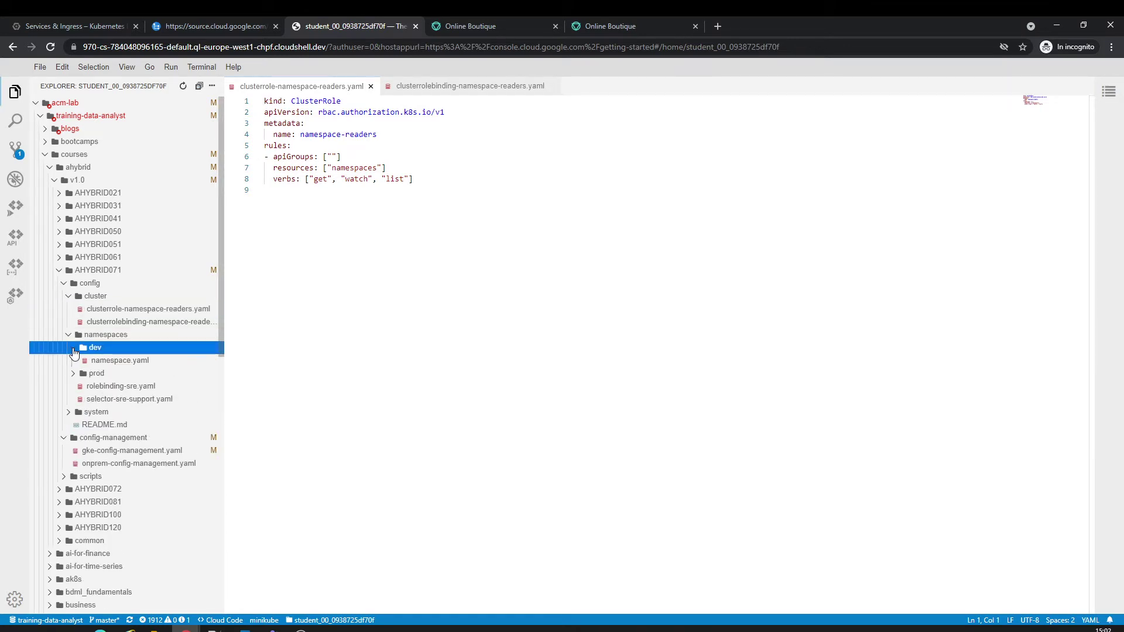
{"action": "left_click", "coordinate": [120, 361]}
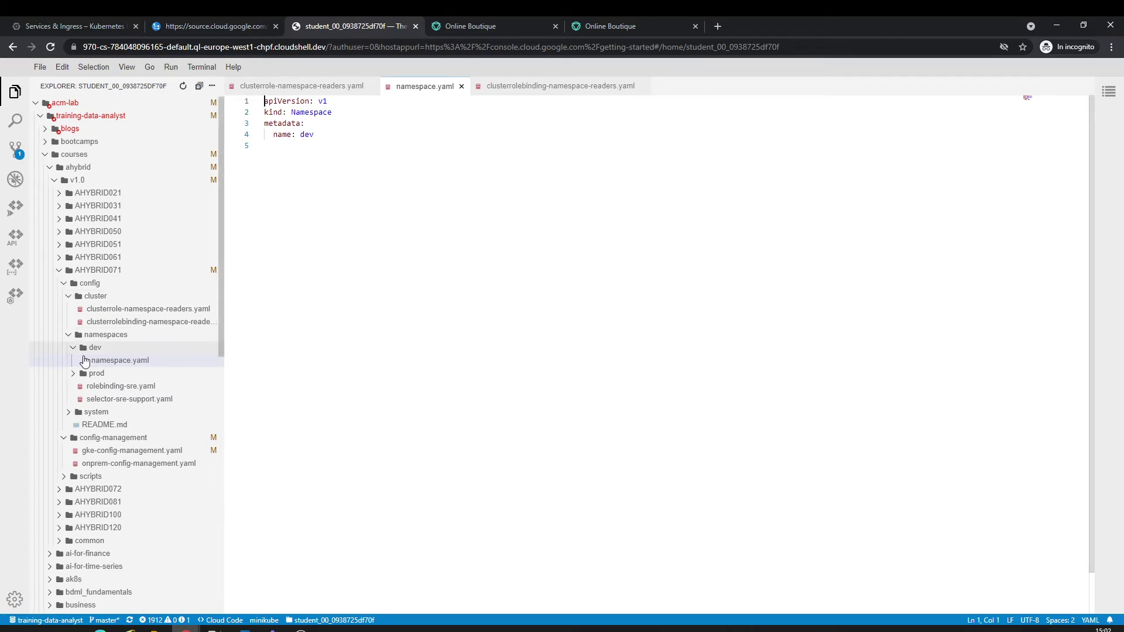
{"action": "left_click", "coordinate": [96, 374]}
{"action": "left_click", "coordinate": [120, 387]}
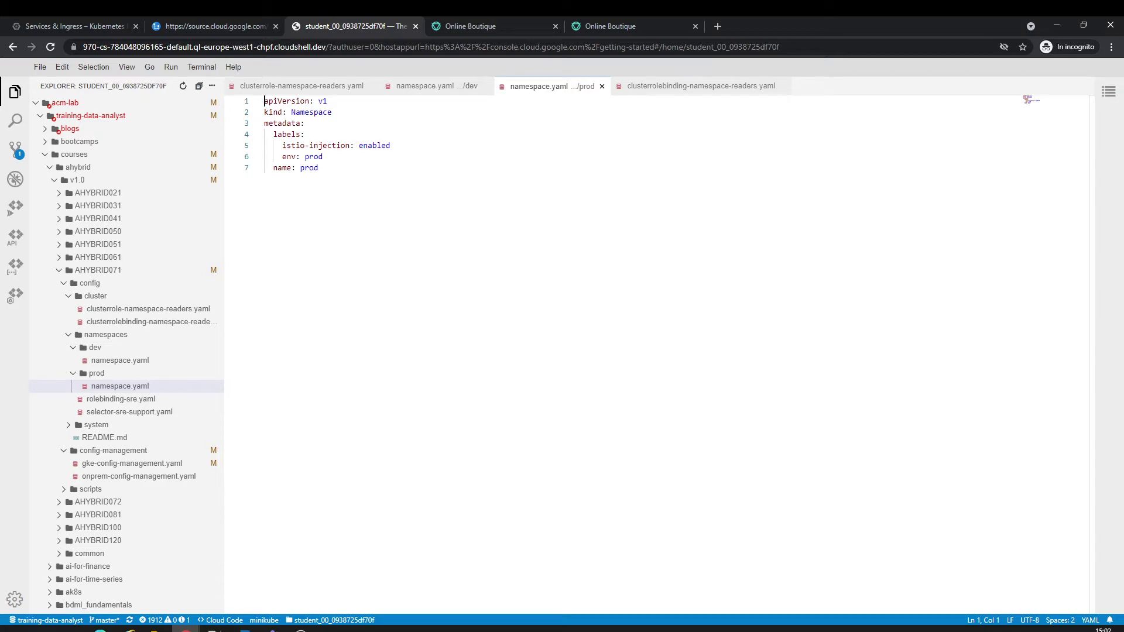
Step: View selector-sre-support.yaml and rolebinding-sre.yaml in the namespaces folder
{"action": "left_click", "coordinate": [125, 412]}
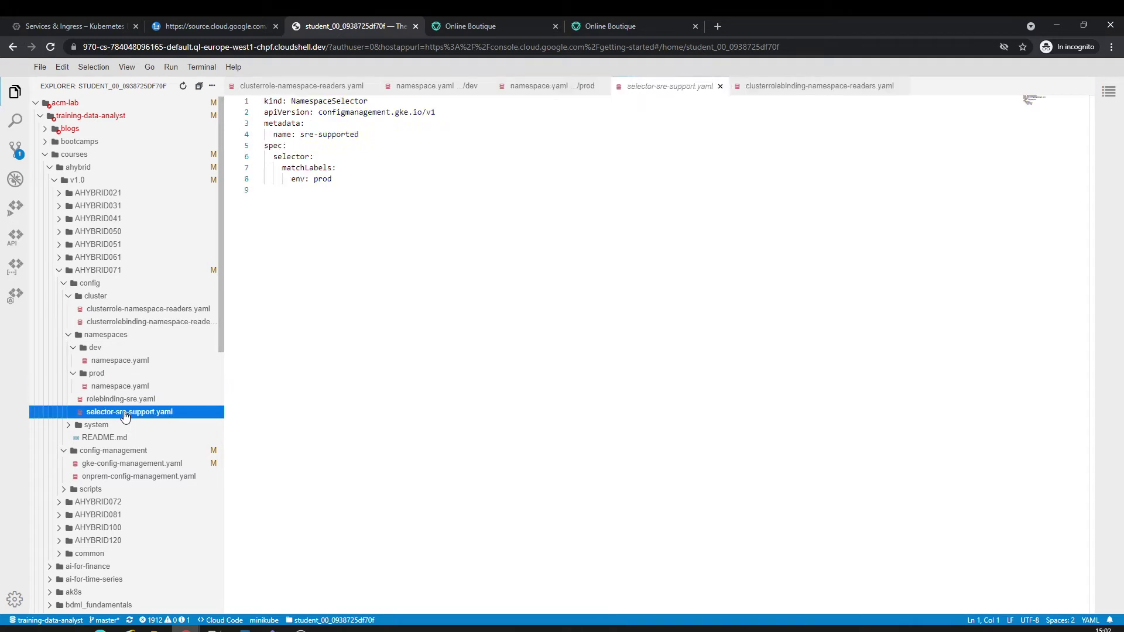
{"action": "left_click", "coordinate": [125, 412]}
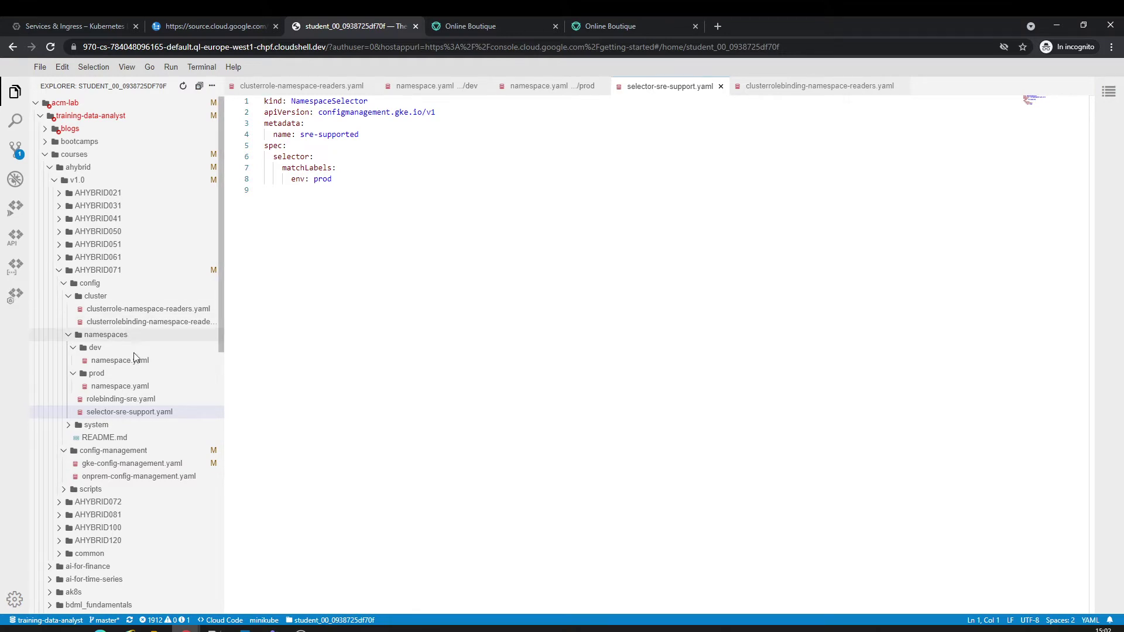
{"action": "left_click", "coordinate": [136, 400]}
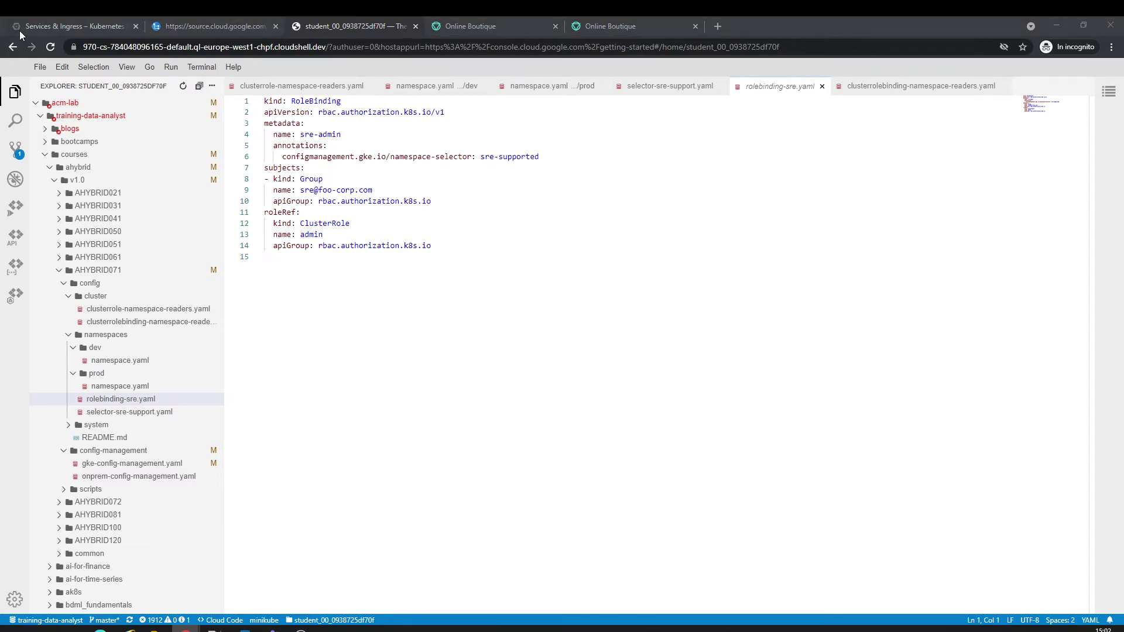
Step: Return to the Cloud Shell terminal, switch to the gke context with kubectx, and apply AHYBRID071/config-management/gke-config-management.yaml with kubectl
{"action": "key", "text": "alt+Tab"}
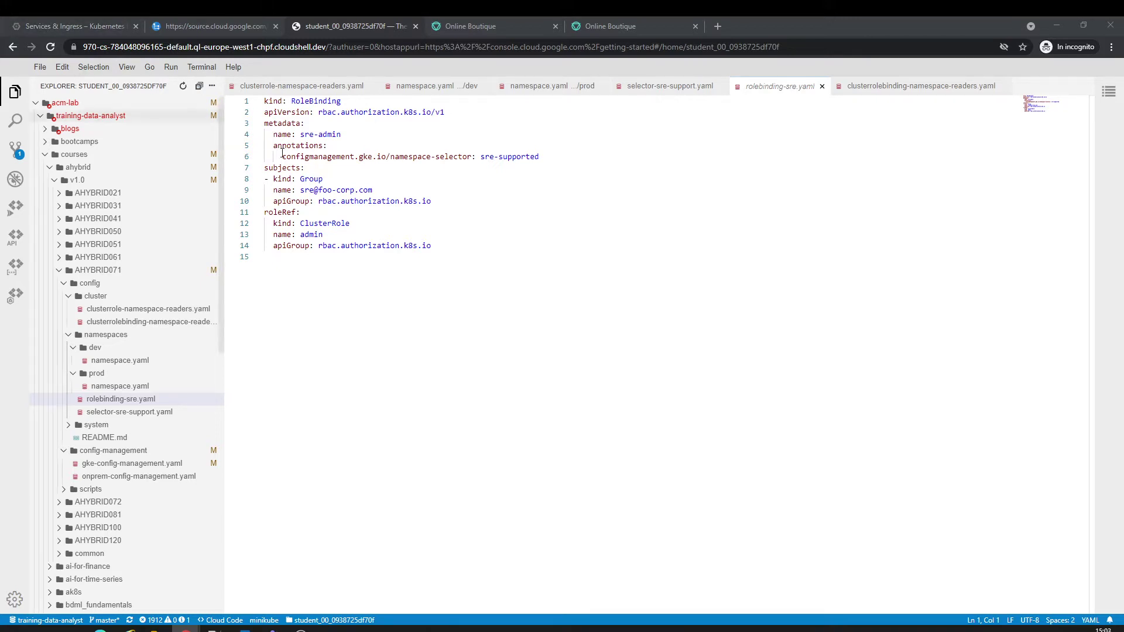
{"action": "left_click", "coordinate": [111, 19]}
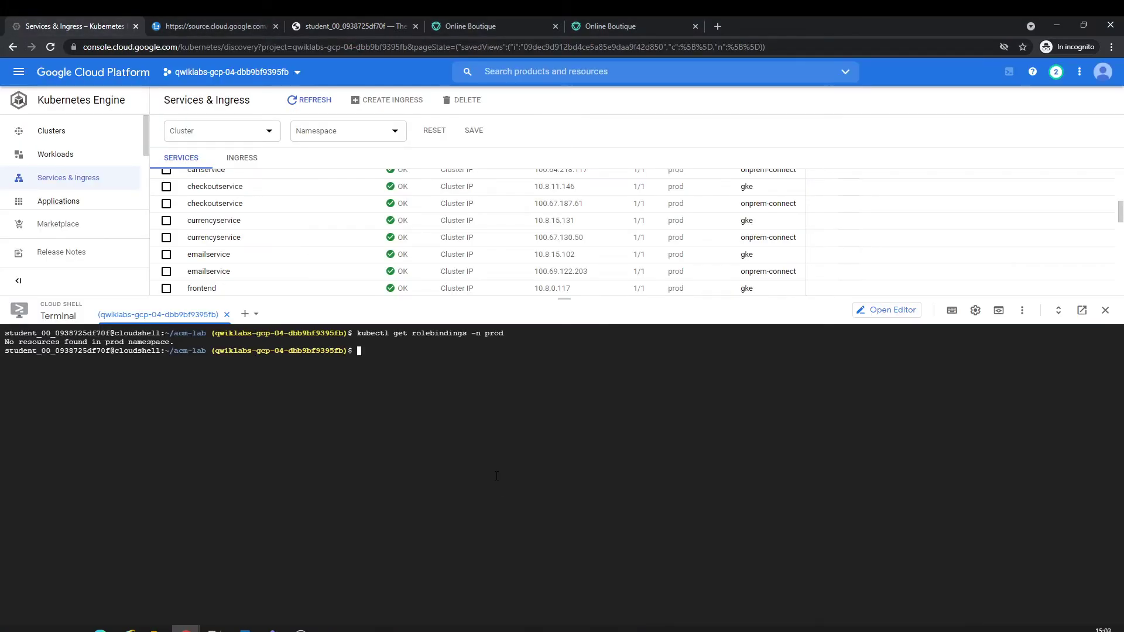
{"action": "type", "text": "kubectx gke kubectl apply -f ~/acm-lab/training-data-analyst/courses/ahybrid/v1.0/AHYBRID071/config-management/gke-config-management.yaml"}
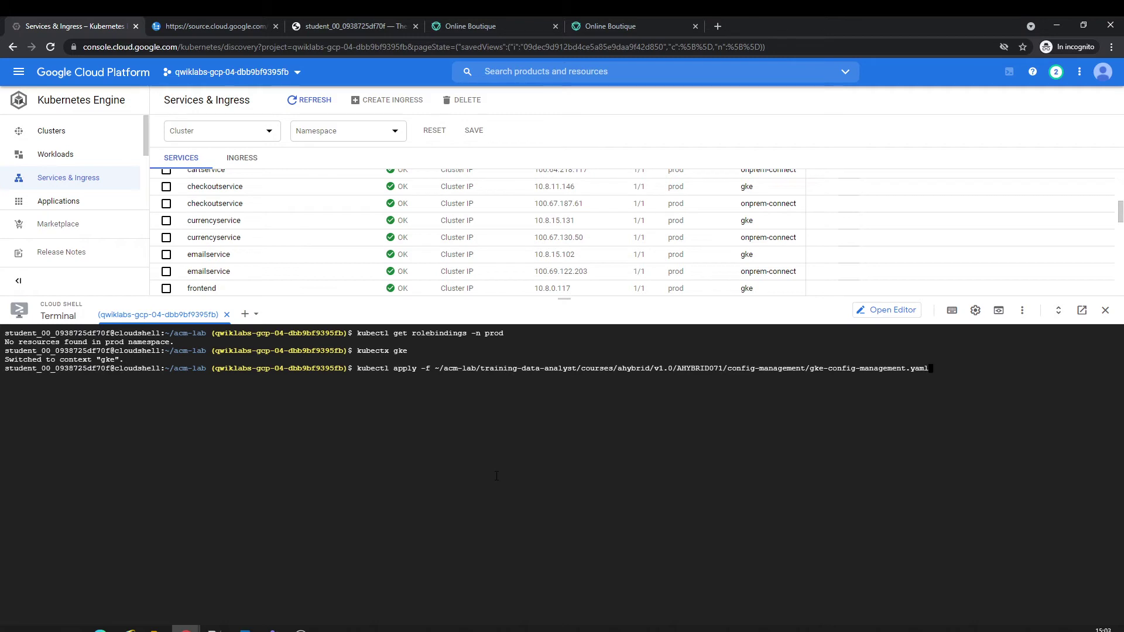
{"action": "key", "text": "Return"}
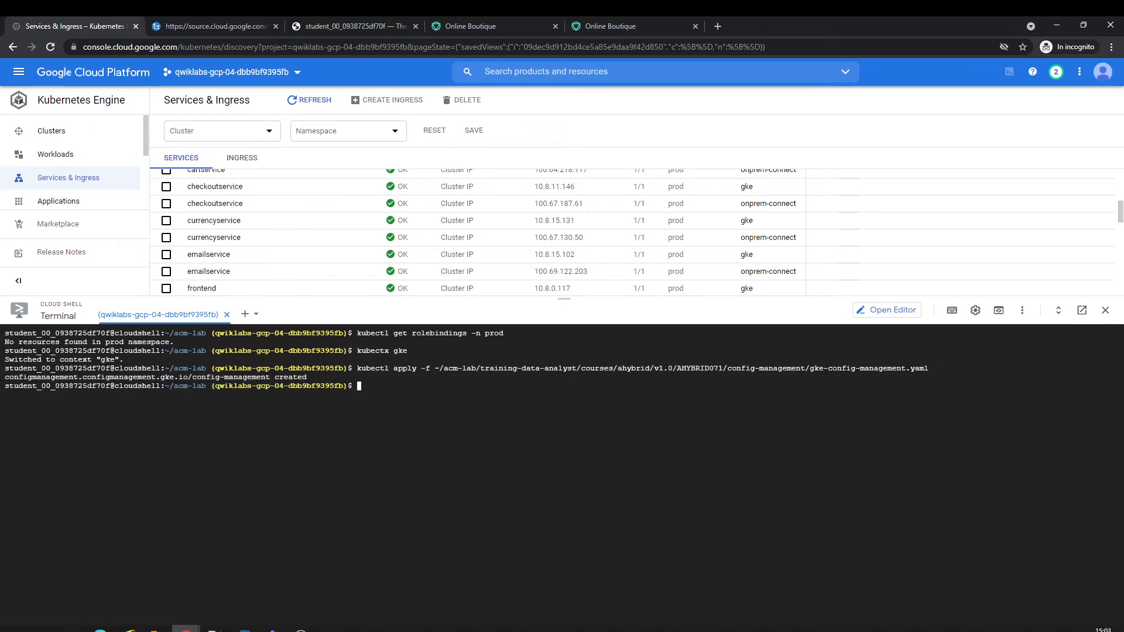
Step: Switch to the onprem.k8s.local context with kubectx and apply AHYBRID071/config-management/onprem-config-management.yaml with kubectl, then make the terminal shorter
{"action": "key", "text": "alt+Tab"}
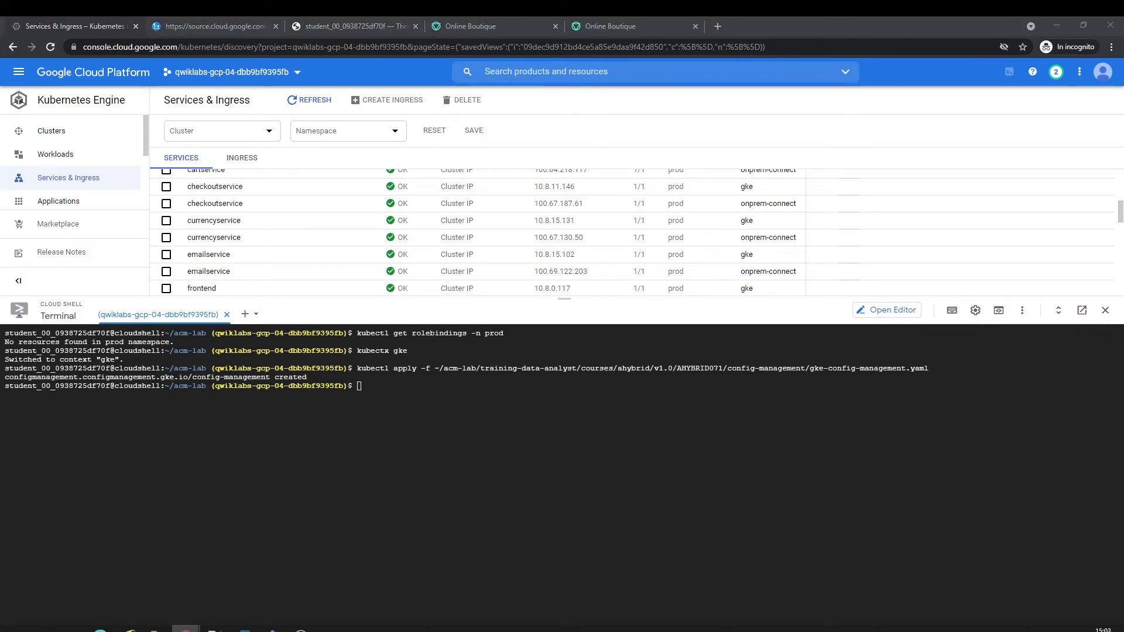
{"action": "key", "text": "alt+Tab"}
{"action": "type", "text": "kubectx onprem.k8s.local kubectl apply -f ~/acm-lab/training-data-analyst/courses/ahybrid/v1.0/AHYBRID071/config-management/onprem-config-management.yaml"}
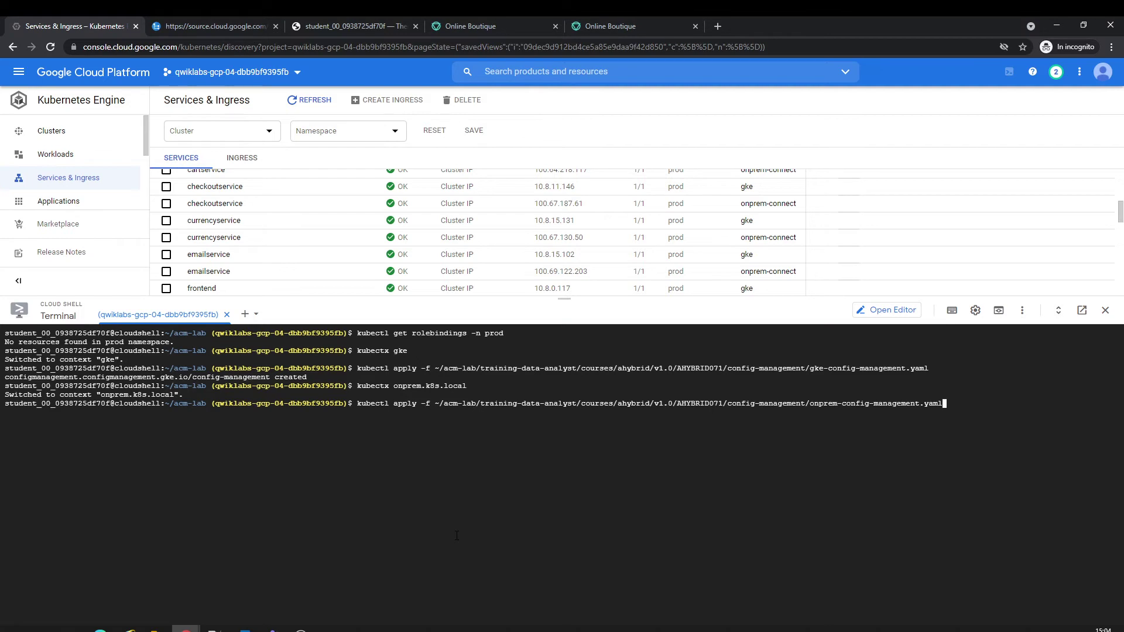
{"action": "key", "text": "Return"}
{"action": "left_click_drag", "start_coordinate": [375, 299], "coordinate": [375, 360]}
Step: Check the config sync status of both clusters with ./nomos status and make the terminal shorter
{"action": "key", "text": "alt+Tab"}
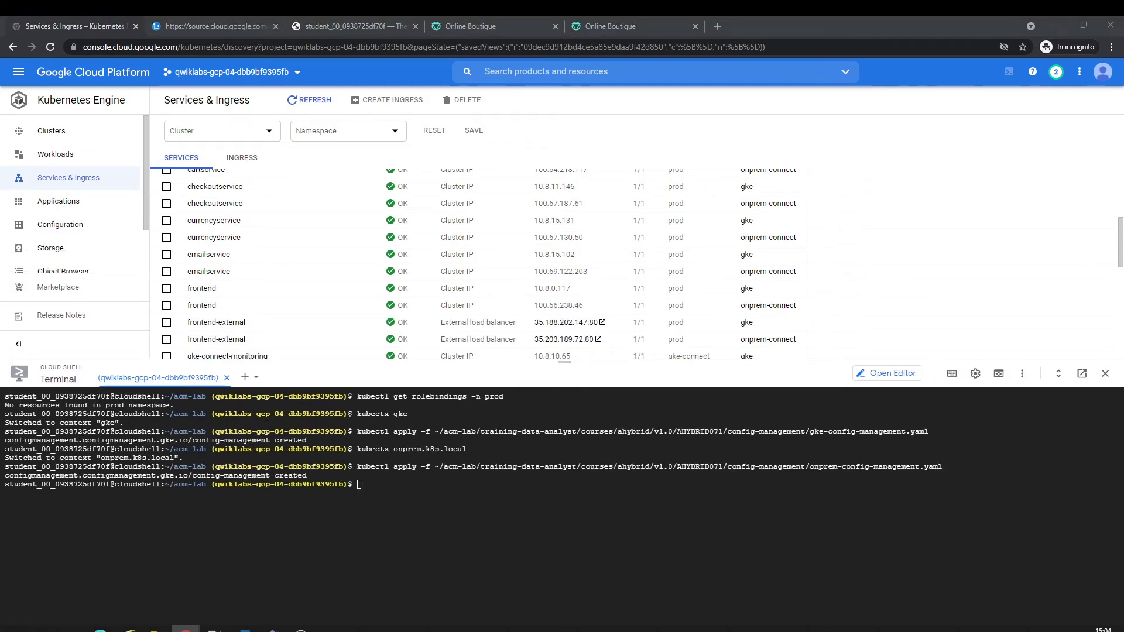
{"action": "key", "text": "alt+Tab"}
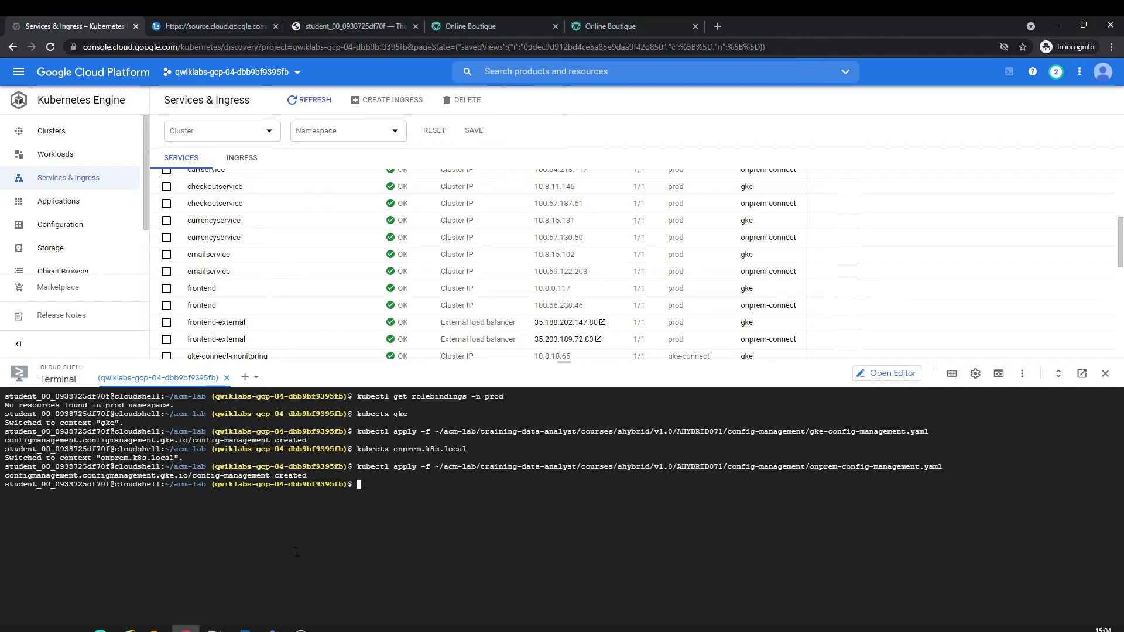
{"action": "type", "text": "./nomos status"}
{"action": "key", "text": "Return"}
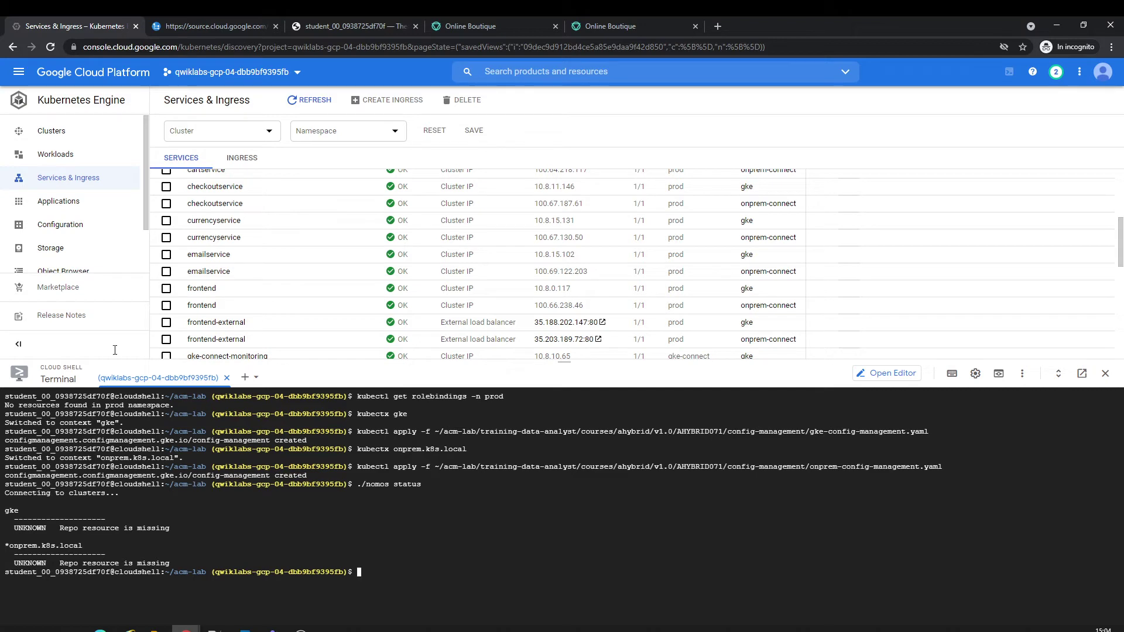
{"action": "left_click_drag", "start_coordinate": [450, 361], "coordinate": [452, 411]}
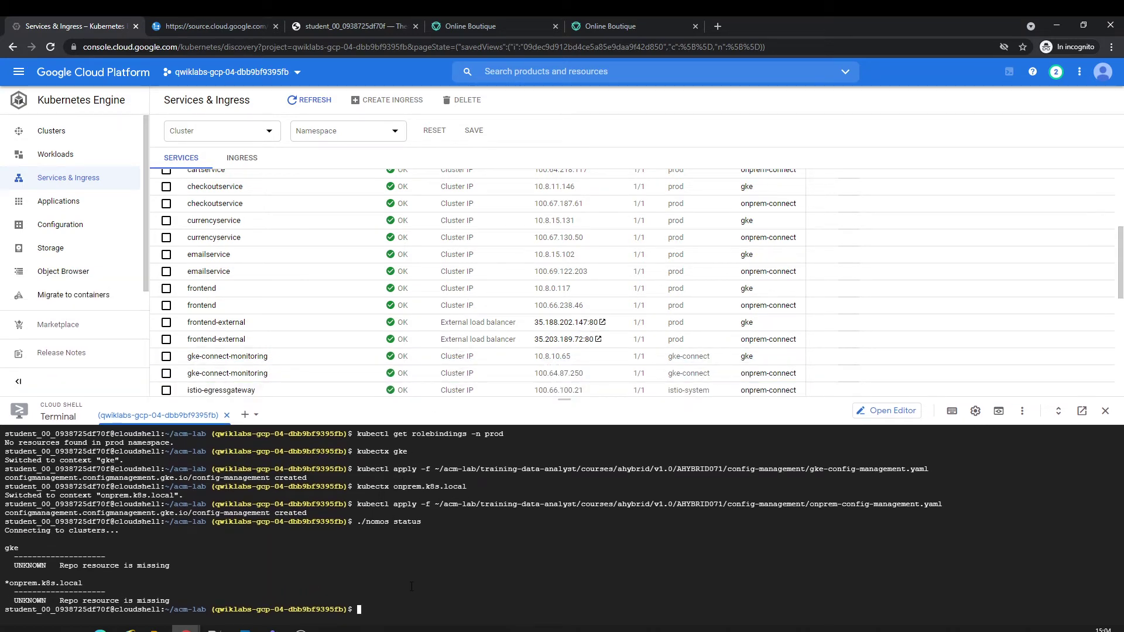
Step: Run ./nomos status twice more, highlighting the gke cluster's sync line in between, to recheck both clusters
{"action": "key", "text": "Up"}
{"action": "key", "text": "Return"}
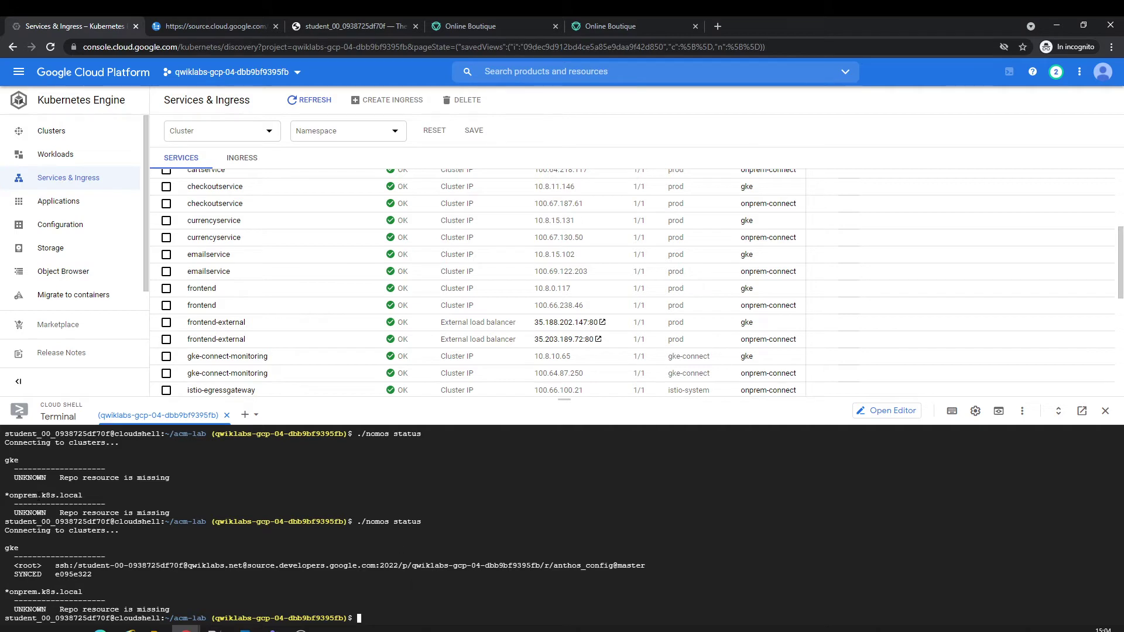
{"action": "left_click_drag", "start_coordinate": [13, 574], "coordinate": [94, 576]}
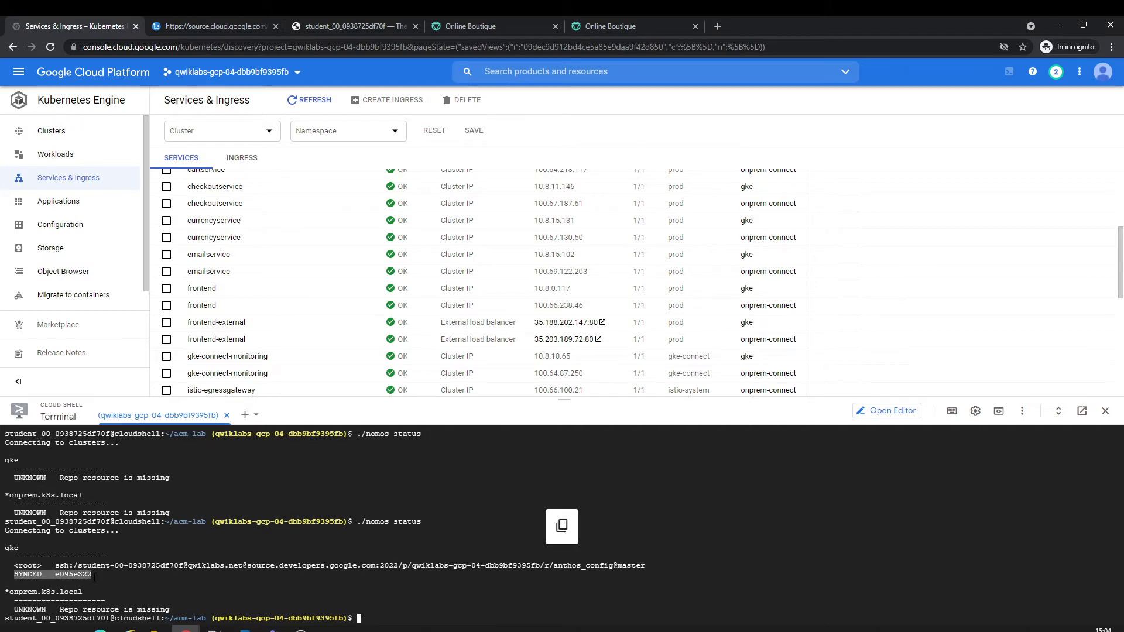
{"action": "scroll", "coordinate": [304, 560], "scroll_direction": "up", "scroll_amount": 2}
{"action": "scroll", "coordinate": [304, 560], "scroll_direction": "down", "scroll_amount": 2}
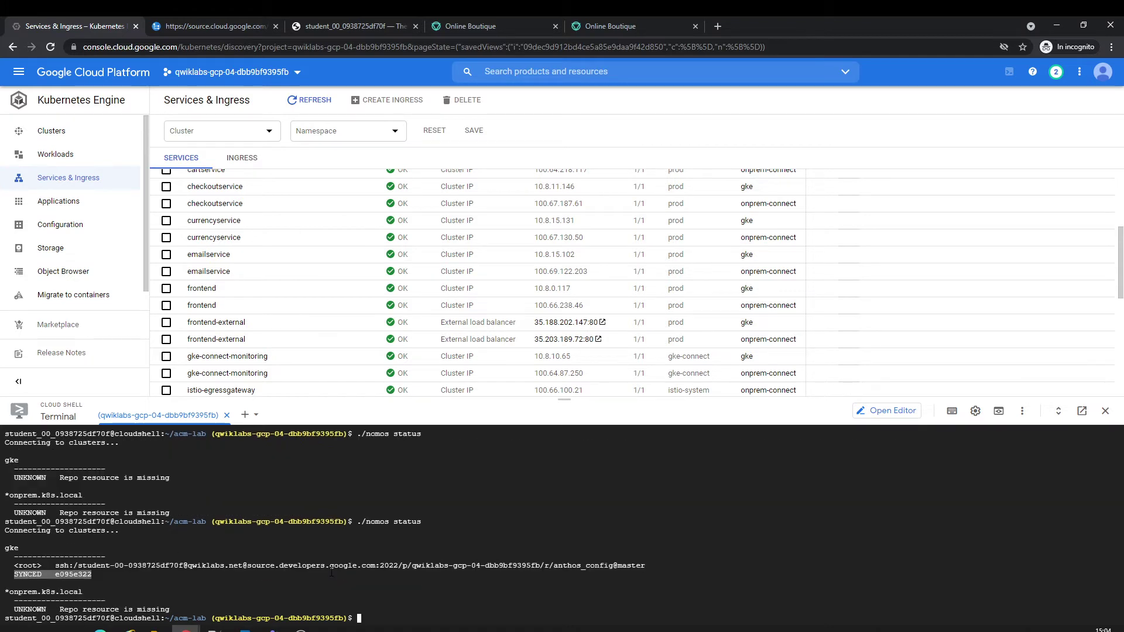
{"action": "left_click", "coordinate": [326, 573]}
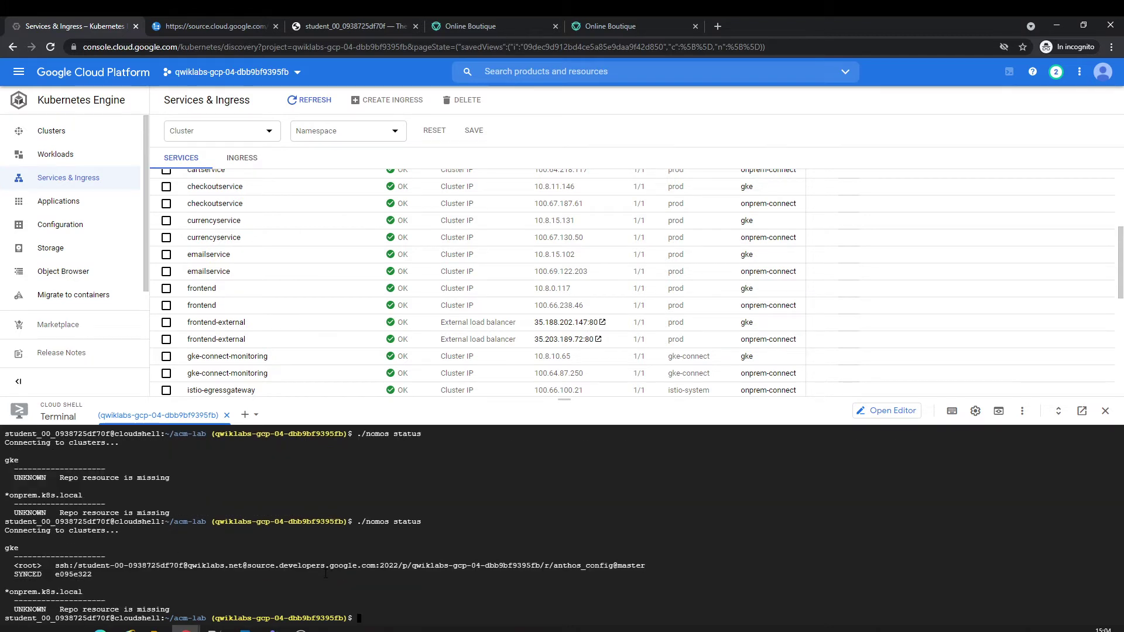
{"action": "key", "text": "Up"}
{"action": "key", "text": "Return"}
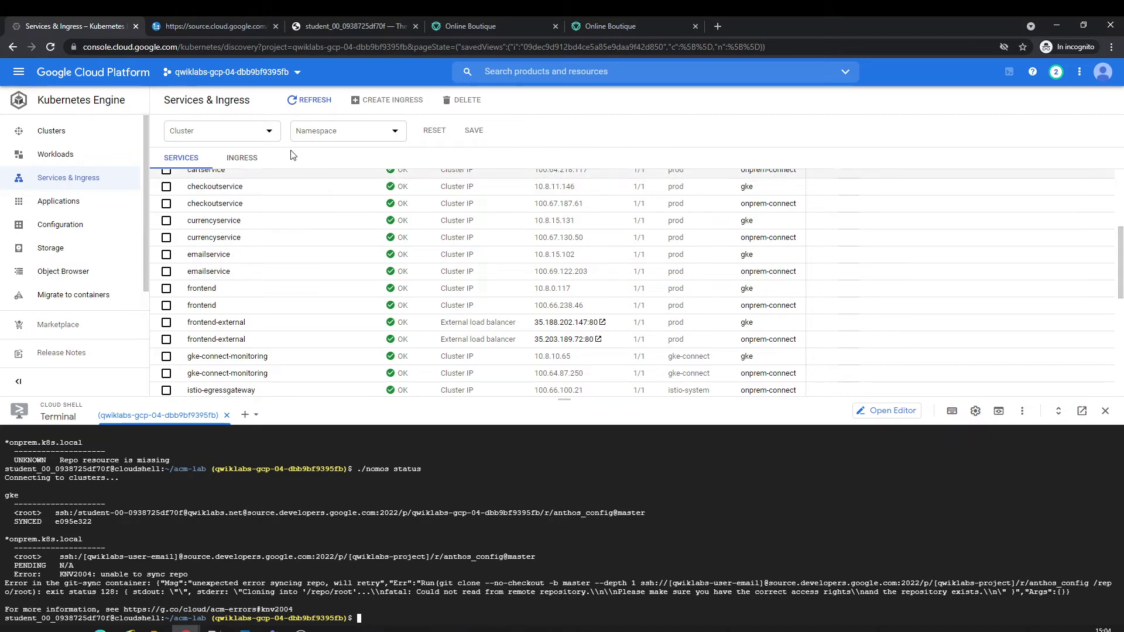
Step: Switch to the Cloud Shell Editor and close all the open cluster role, namespace, selector and role binding YAML files
{"action": "left_click", "coordinate": [404, 20]}
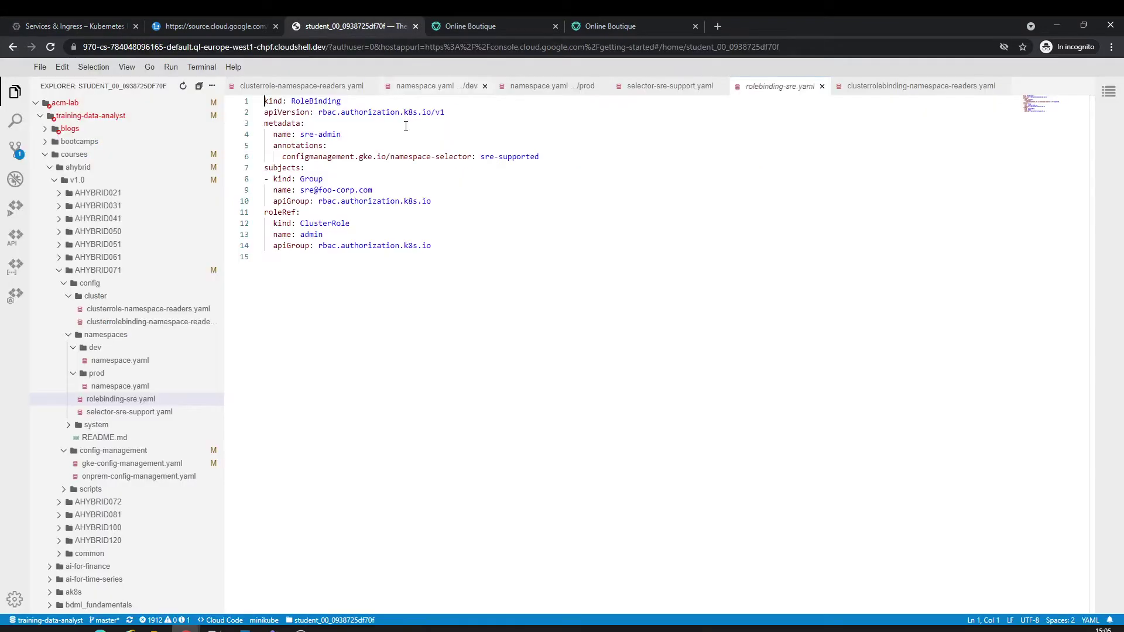
{"action": "left_click", "coordinate": [302, 87]}
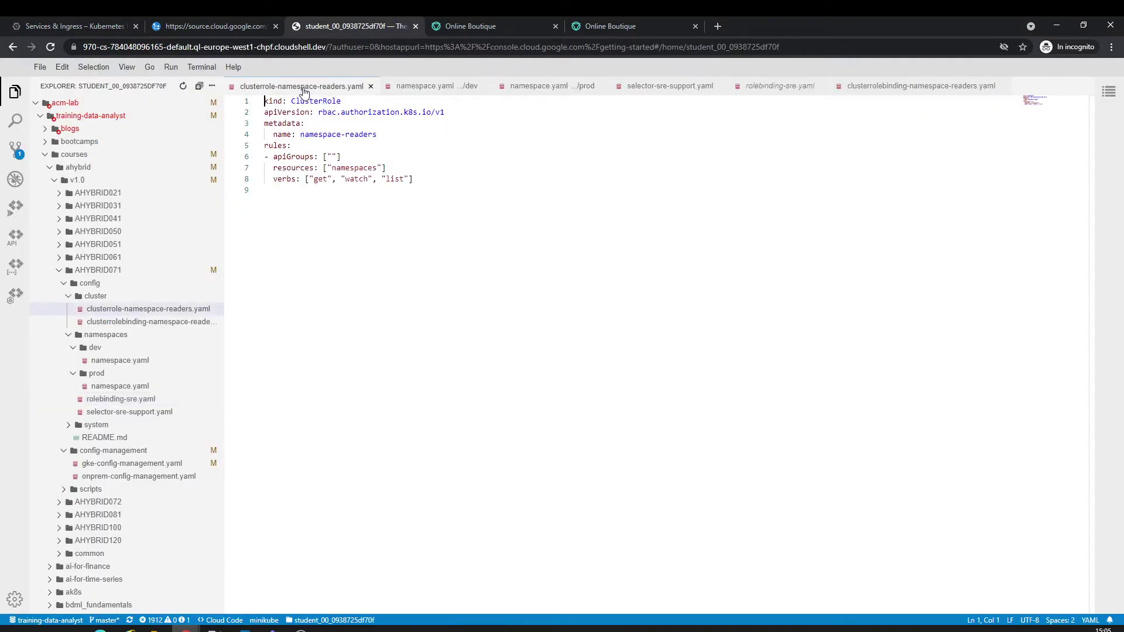
{"action": "left_click", "coordinate": [370, 87]}
{"action": "left_click", "coordinate": [294, 88]}
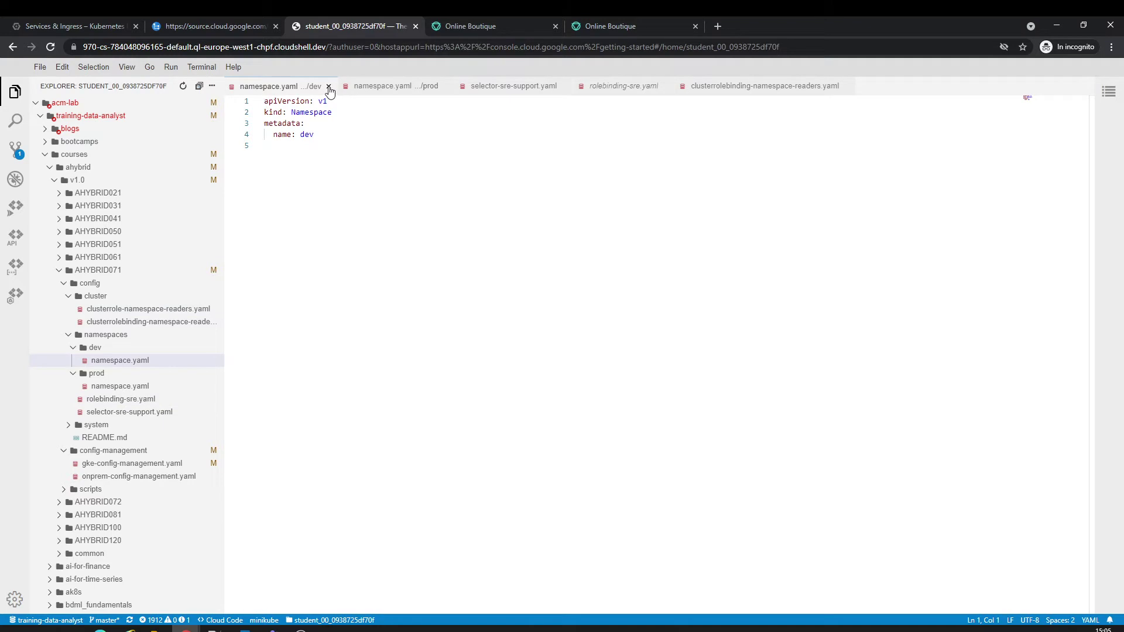
{"action": "left_click", "coordinate": [329, 87]}
{"action": "left_click", "coordinate": [278, 88]}
{"action": "left_click", "coordinate": [306, 88]}
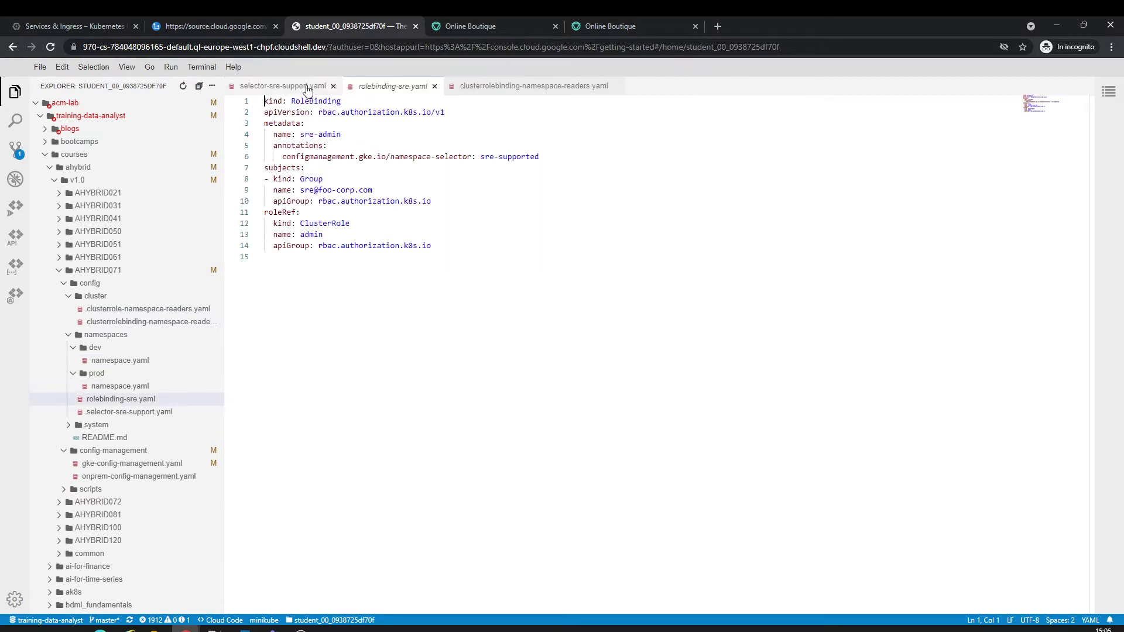
{"action": "left_click", "coordinate": [301, 89]}
{"action": "left_click", "coordinate": [333, 86]}
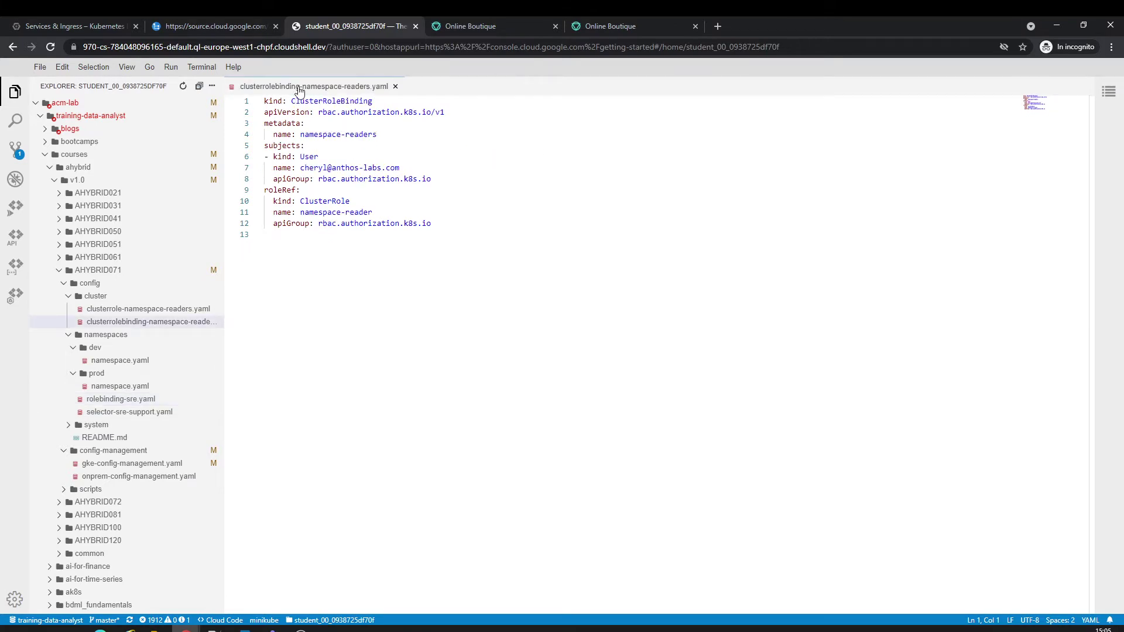
{"action": "left_click", "coordinate": [395, 86]}
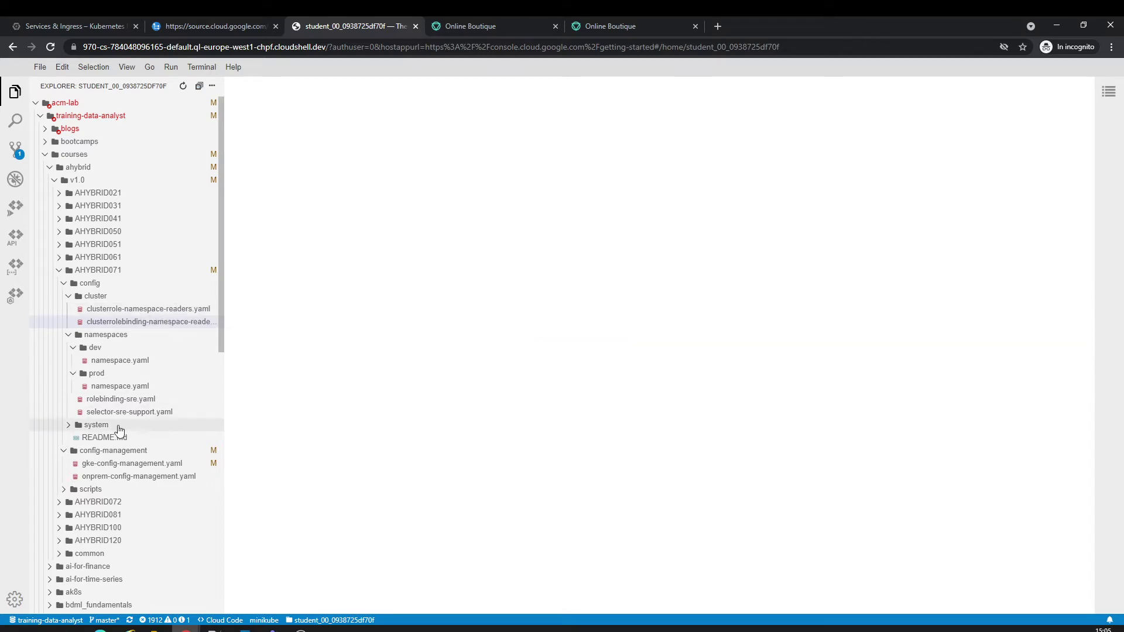
Step: Collapse the namespaces, cluster and config folders under AHYBRID071 in the file tree
{"action": "left_click", "coordinate": [77, 326]}
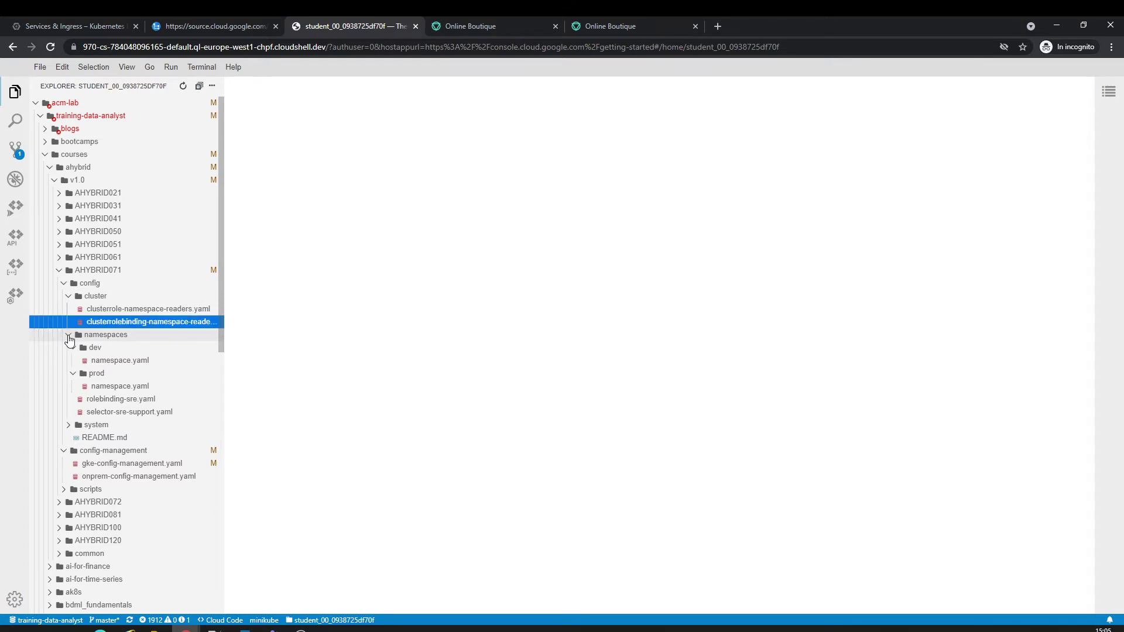
{"action": "left_click", "coordinate": [69, 335]}
{"action": "left_click", "coordinate": [69, 296]}
{"action": "left_click", "coordinate": [64, 283]}
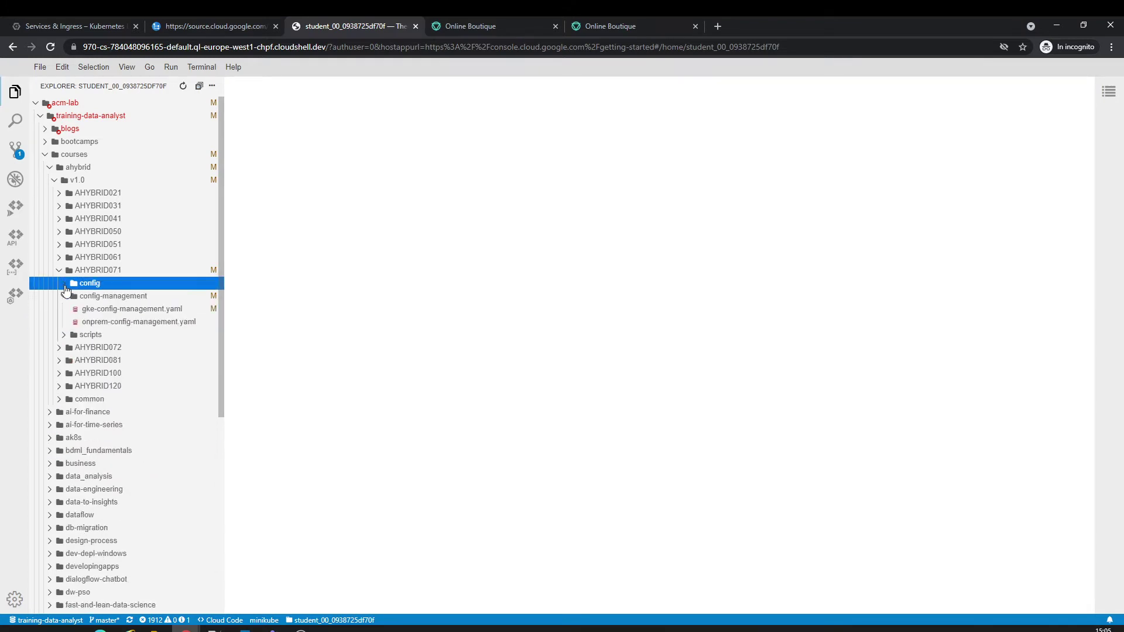
Step: Replace the user e-mail placeholder in onprem-config-management.yaml's syncRepo with the account e-mail copied from gke-config-management.yaml
{"action": "left_click", "coordinate": [114, 311]}
{"action": "left_click", "coordinate": [121, 323]}
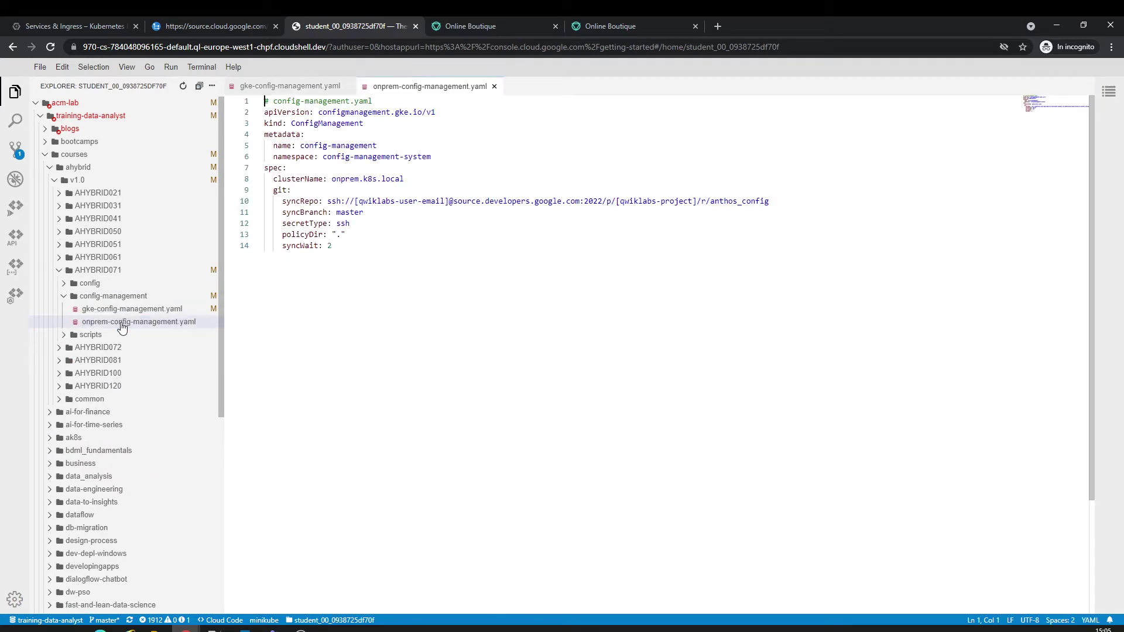
{"action": "left_click", "coordinate": [290, 86]}
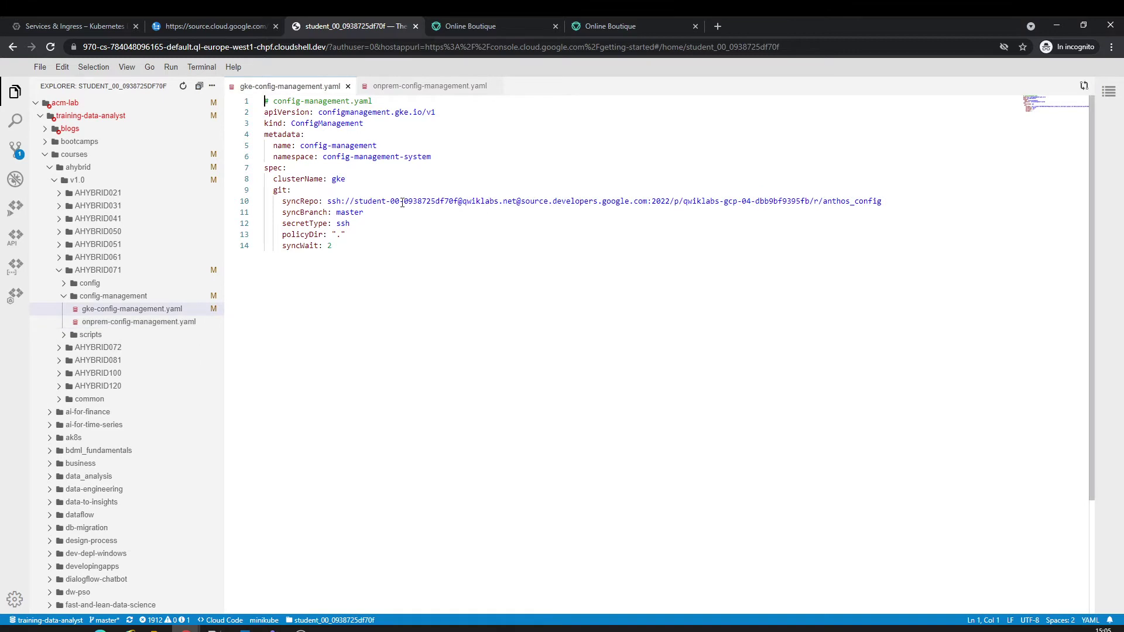
{"action": "left_click_drag", "start_coordinate": [355, 201], "coordinate": [518, 201]}
{"action": "key", "text": "ctrl+c"}
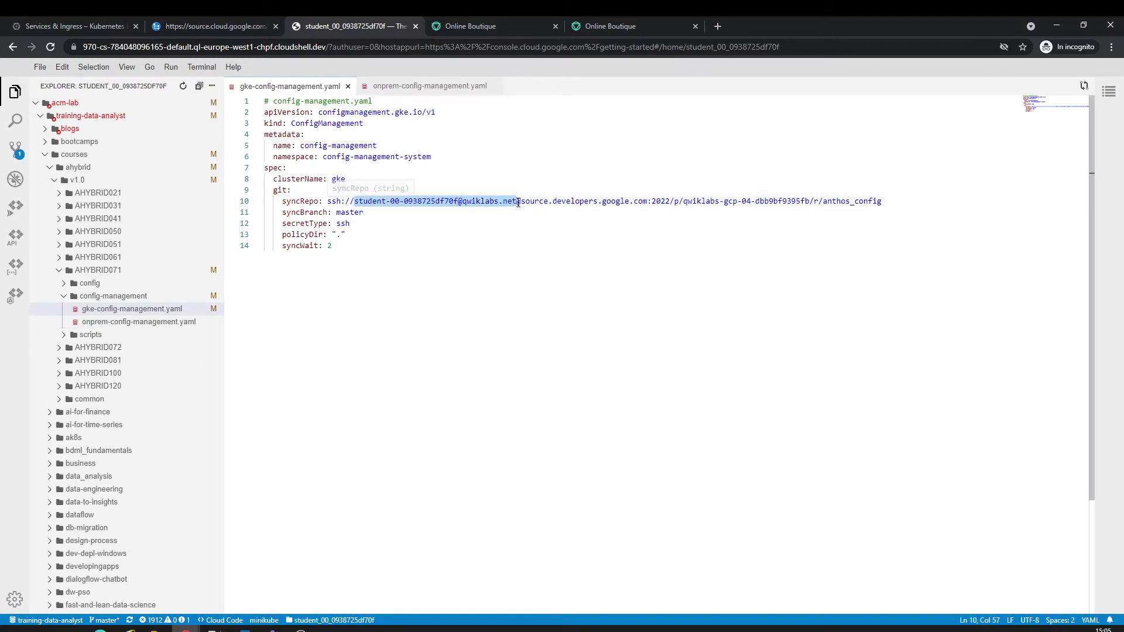
{"action": "left_click", "coordinate": [407, 87]}
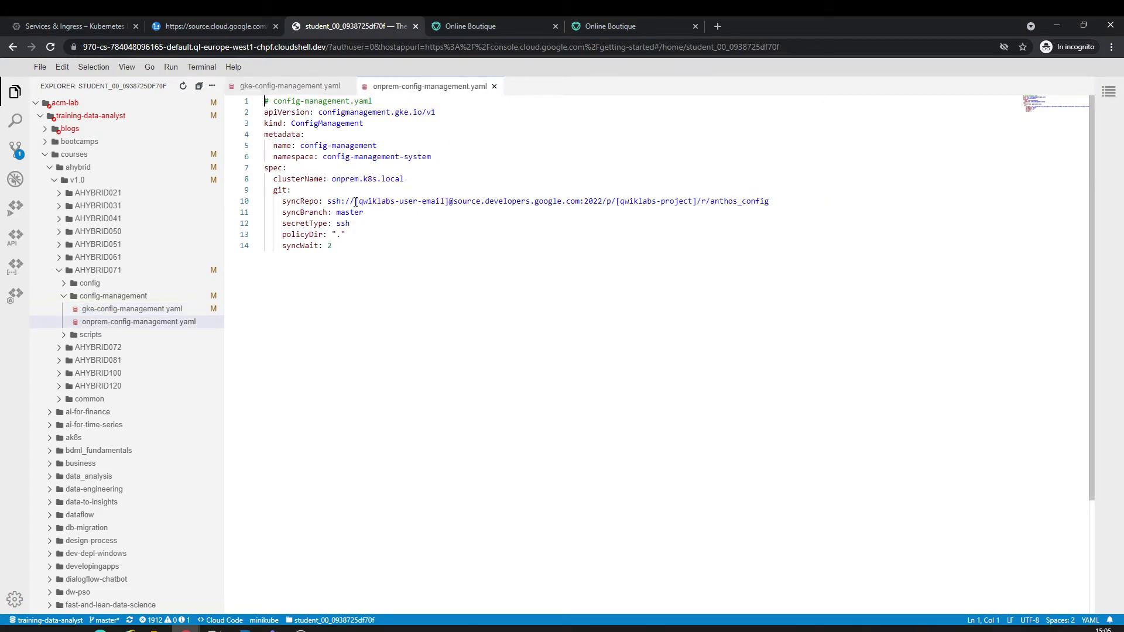
{"action": "left_click_drag", "start_coordinate": [355, 202], "coordinate": [449, 202]}
{"action": "key", "text": "ctrl+v"}
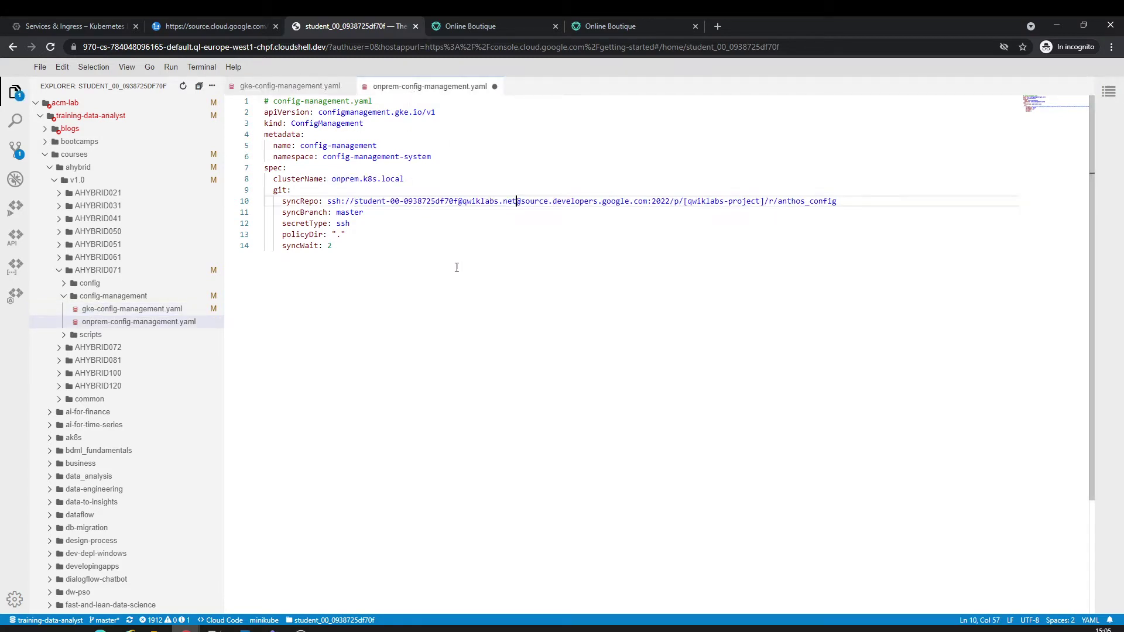
Step: Replace the [qwiklabs-project] placeholder in onprem-config-management.yaml's syncRepo with the project ID copied from gke-config-management.yaml
{"action": "left_click", "coordinate": [337, 86]}
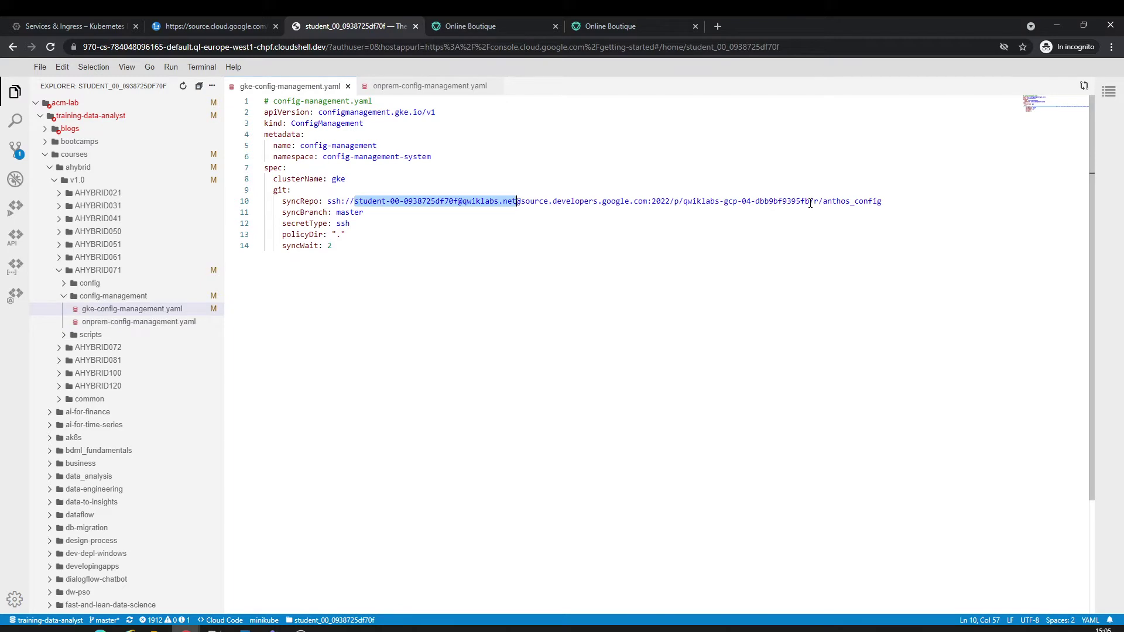
{"action": "left_click_drag", "start_coordinate": [810, 201], "coordinate": [684, 201]}
{"action": "key", "text": "ctrl+c"}
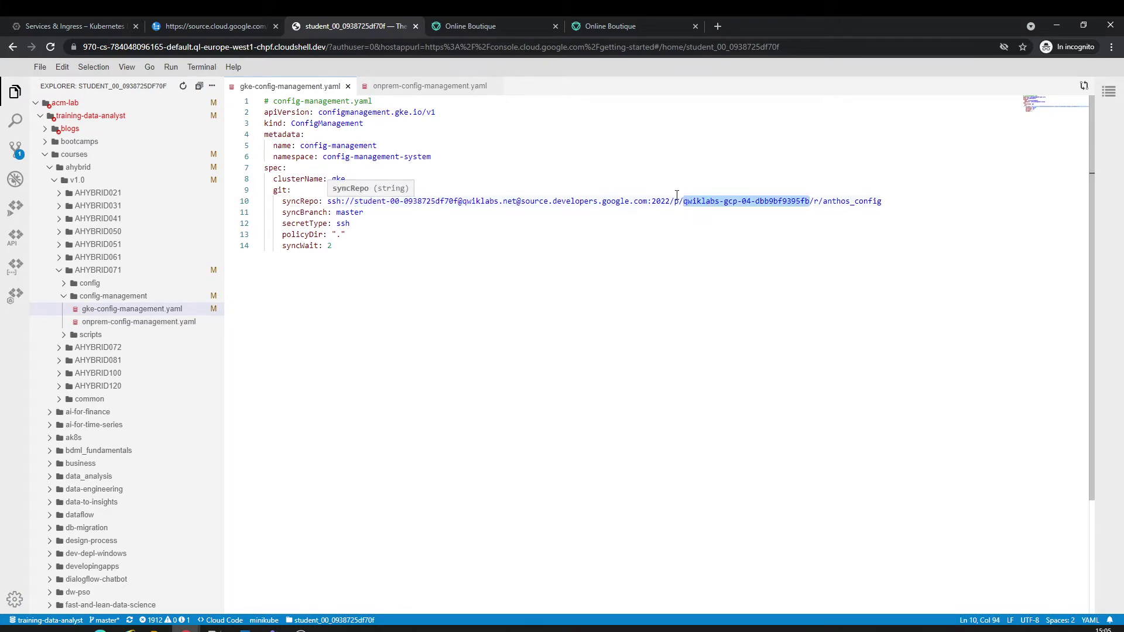
{"action": "left_click", "coordinate": [419, 87]}
{"action": "double_click", "coordinate": [747, 201]}
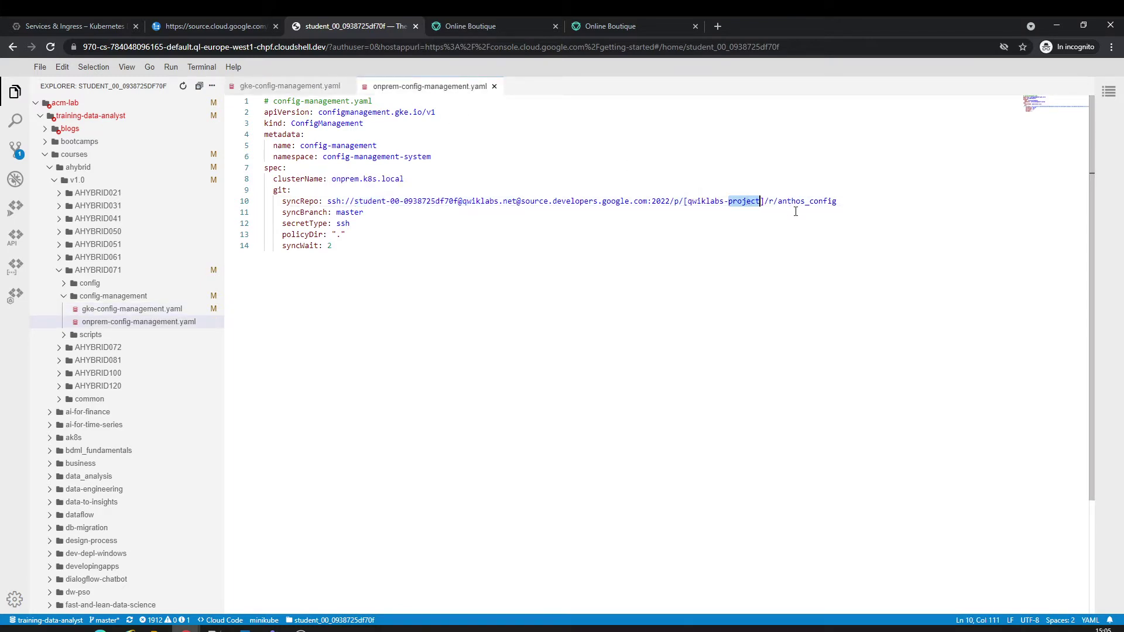
{"action": "key", "text": "BackSpace"}
{"action": "key", "text": "BackSpace"}
{"action": "key", "text": "BackSpace"}
{"action": "key", "text": "BackSpace"}
{"action": "key", "text": "BackSpace"}
{"action": "key", "text": "BackSpace"}
{"action": "key", "text": "BackSpace"}
{"action": "key", "text": "BackSpace"}
{"action": "key", "text": "BackSpace"}
{"action": "key", "text": "BackSpace"}
{"action": "key", "text": "BackSpace"}
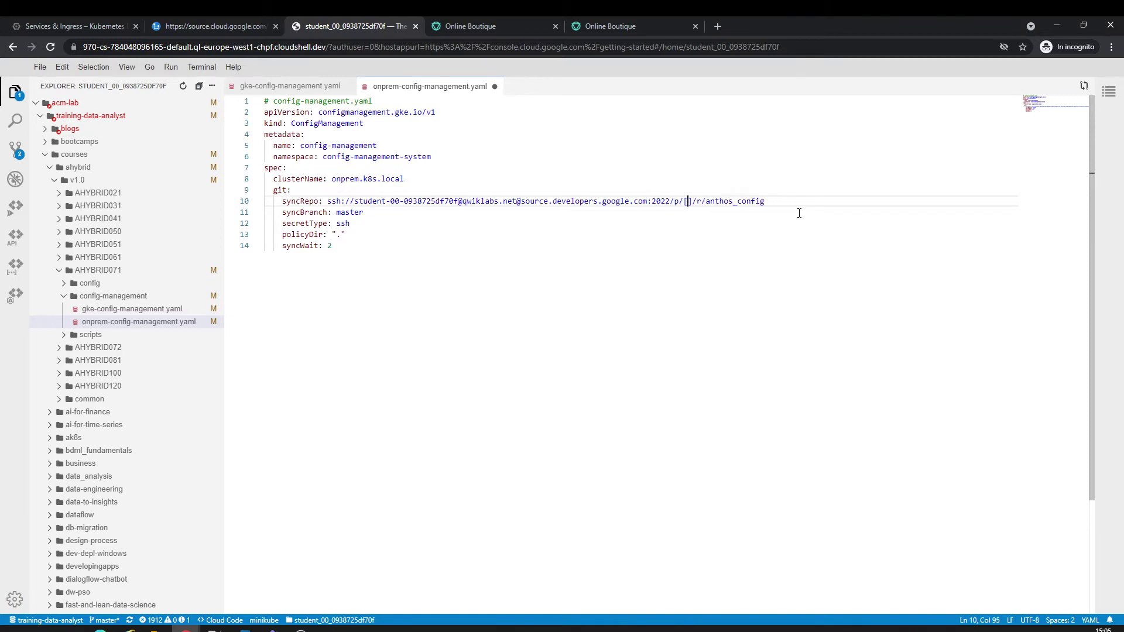
{"action": "key", "text": "Delete"}
{"action": "key", "text": "ctrl+v"}
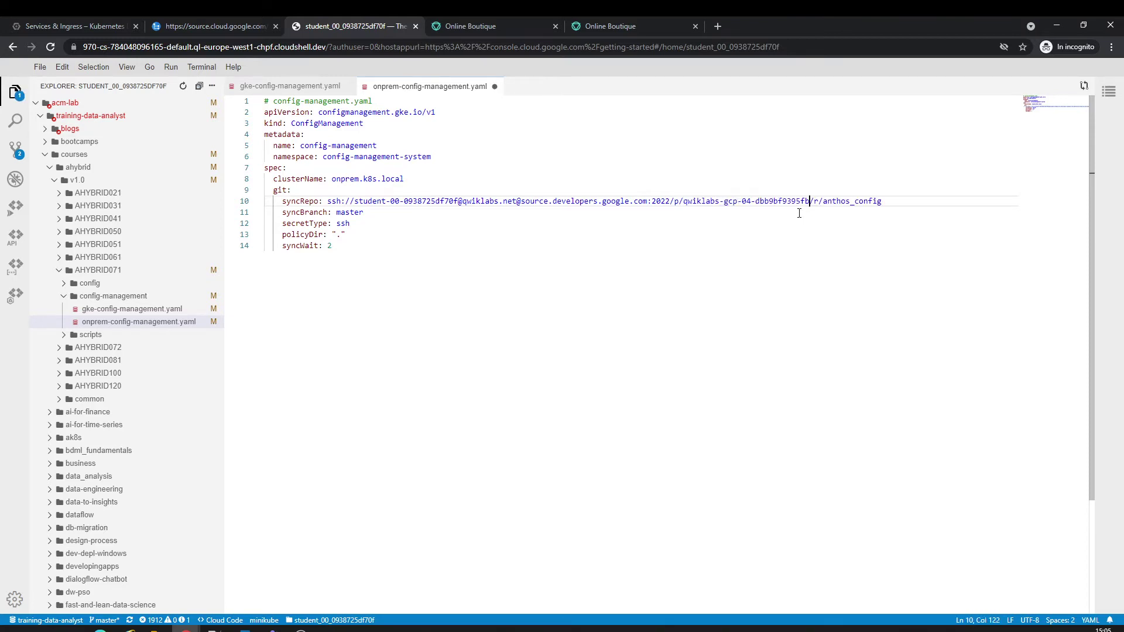
Step: Return to the Cloud Shell terminal, clear it, and apply AHYBRID071's onprem-config-management.yaml with kubectl apply -f
{"action": "left_click", "coordinate": [73, 23]}
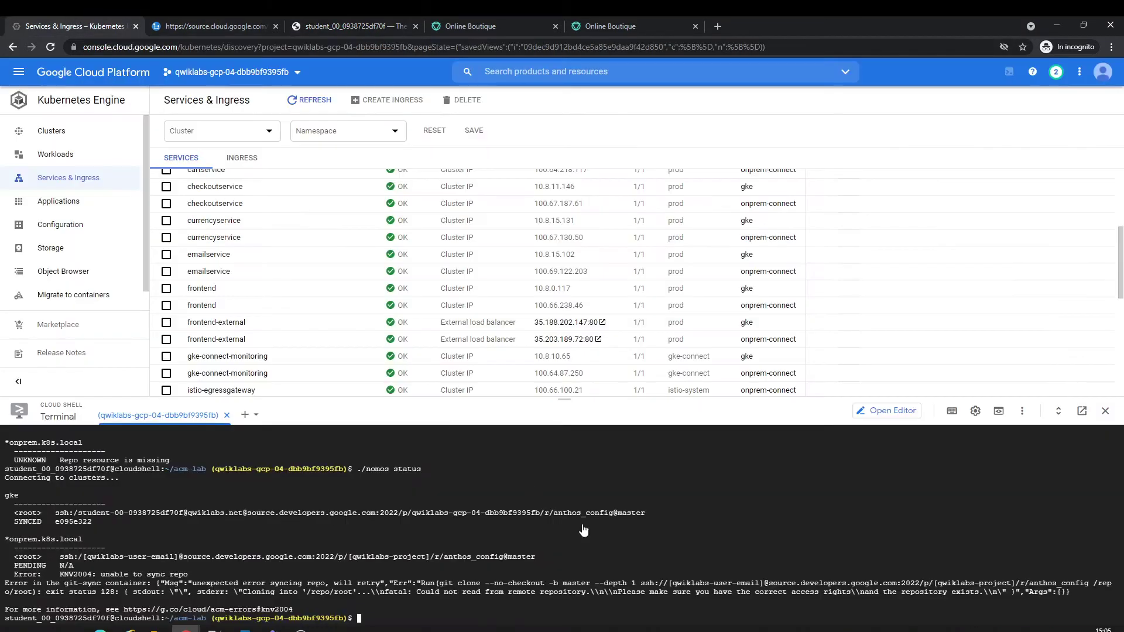
{"action": "key", "text": "ctrl+l"}
{"action": "key", "text": "Up"}
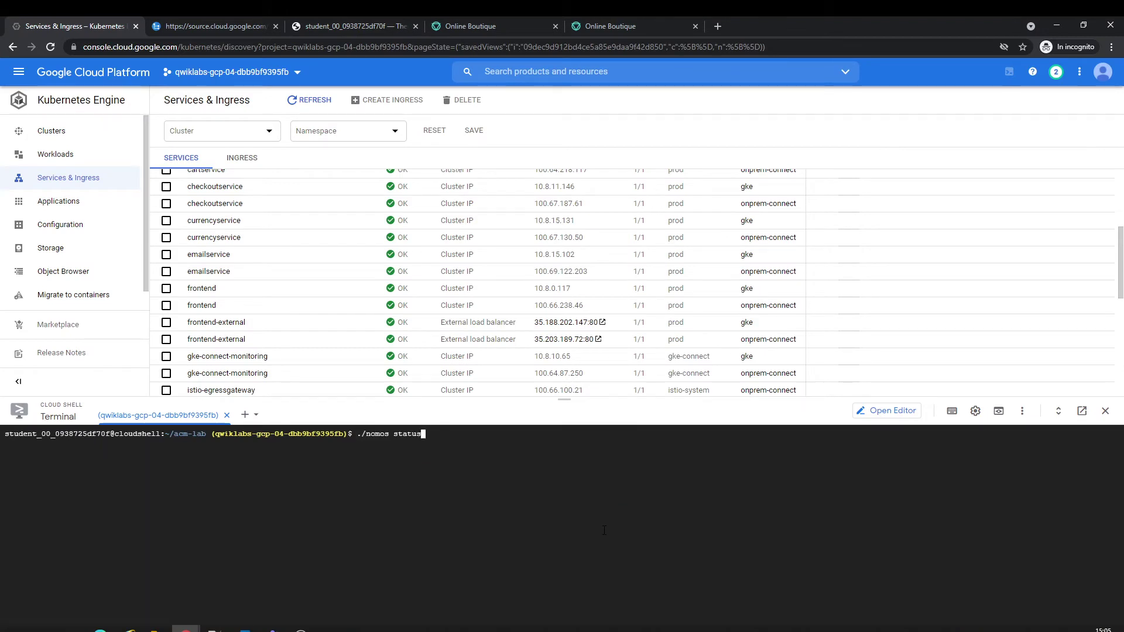
{"action": "key", "text": "Up"}
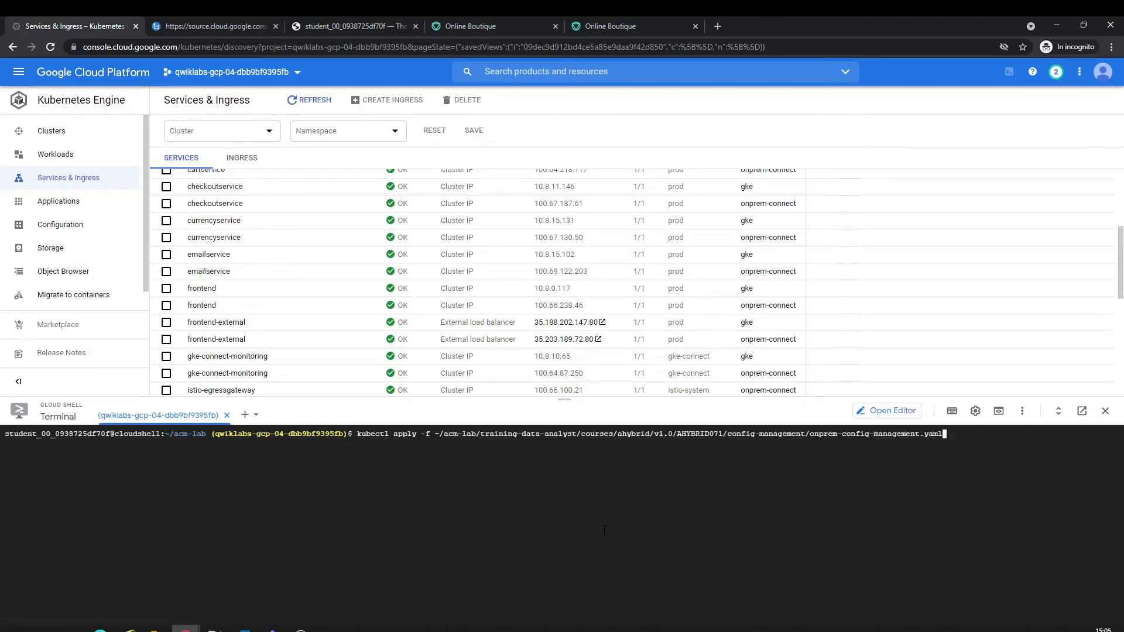
{"action": "key", "text": "Return"}
Step: Apply gke-config-management.yaml from the AHYBRID071 config-management folder with kubectl apply -f
{"action": "key", "text": "Up"}
{"action": "key", "text": "Up"}
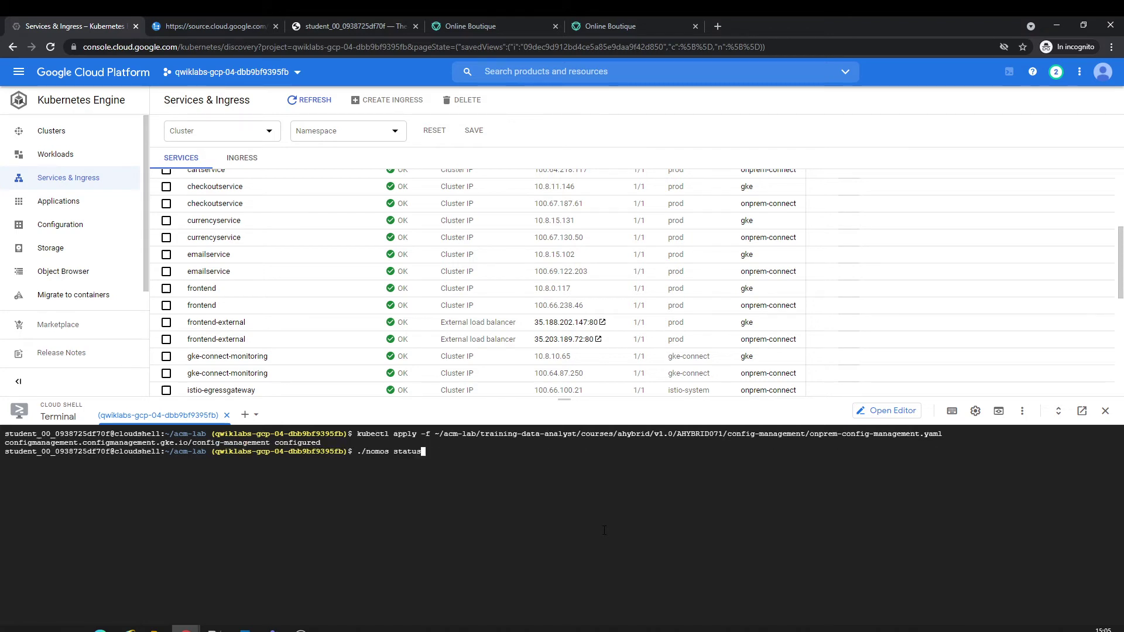
{"action": "key", "text": "Down"}
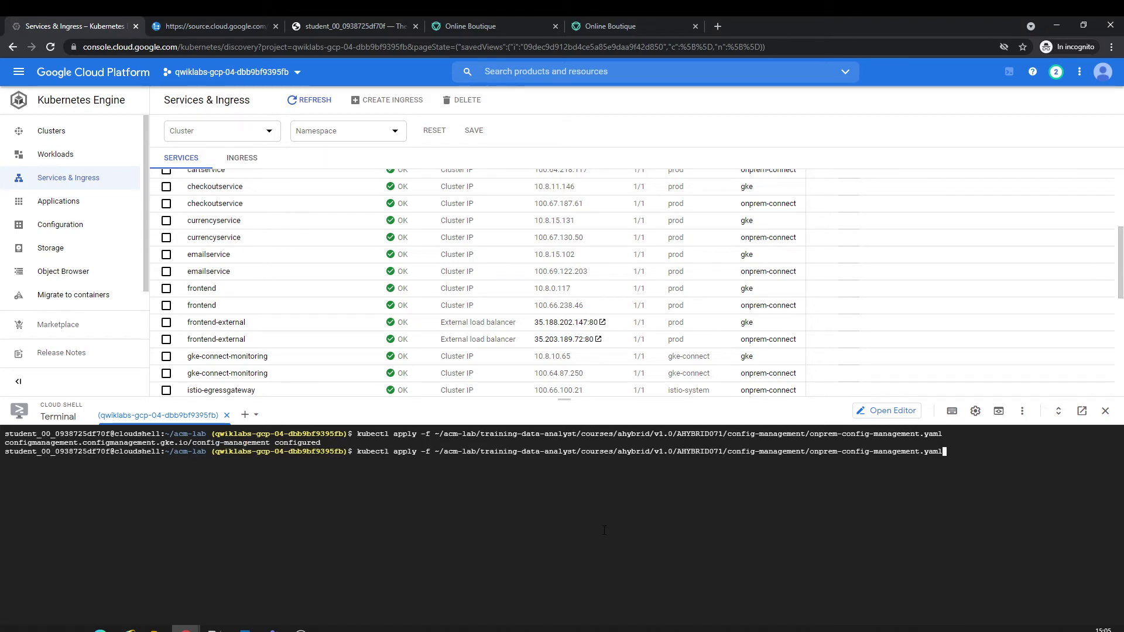
{"action": "key", "text": "Up"}
{"action": "key", "text": "Up"}
{"action": "key", "text": "Return"}
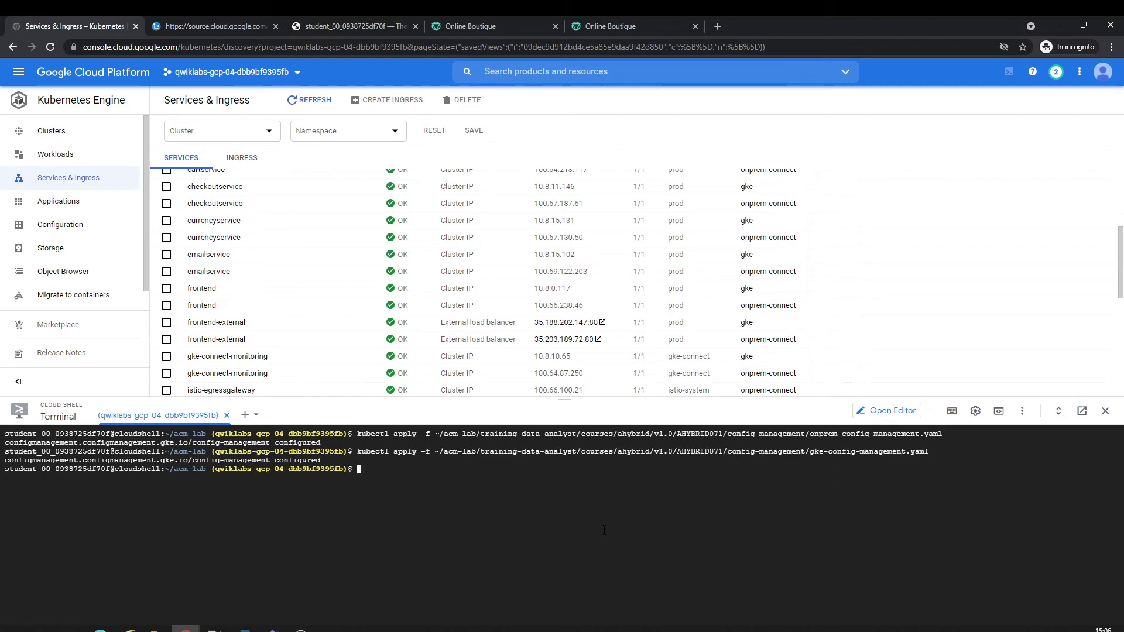
Step: Run ./nomos status to check the sync state of both clusters after applying the configs
{"action": "key", "text": "Up"}
{"action": "key", "text": "Up"}
{"action": "key", "text": "Up"}
{"action": "key", "text": "Return"}
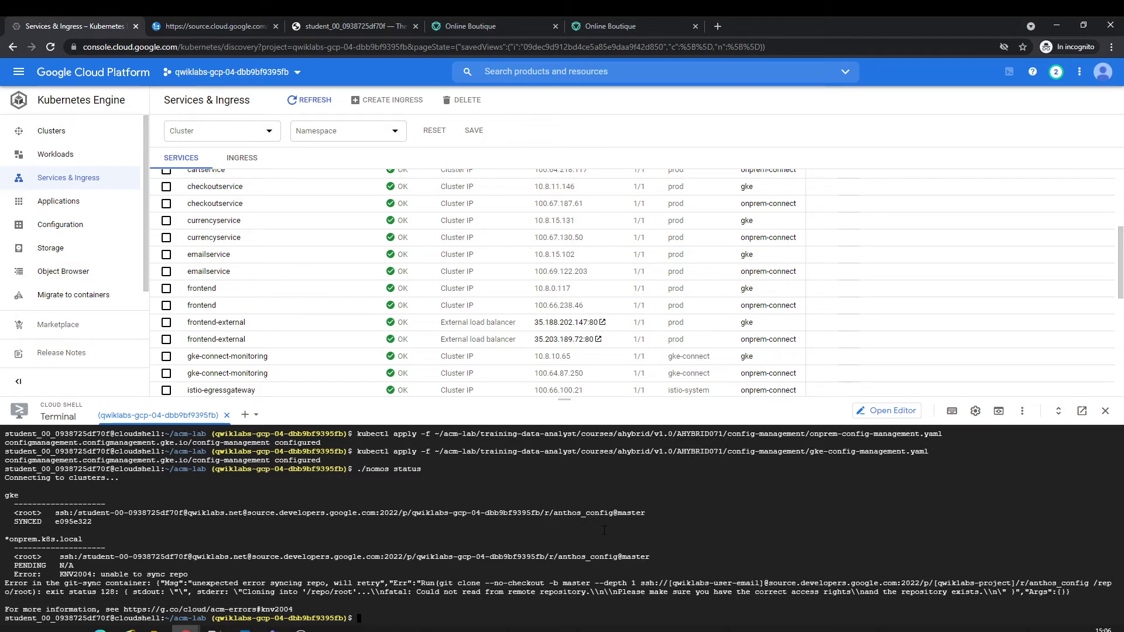
Step: Switch to the Cloud Shell Editor and compare the syncRepo settings in the gke and onprem config-management files
{"action": "left_click", "coordinate": [343, 17]}
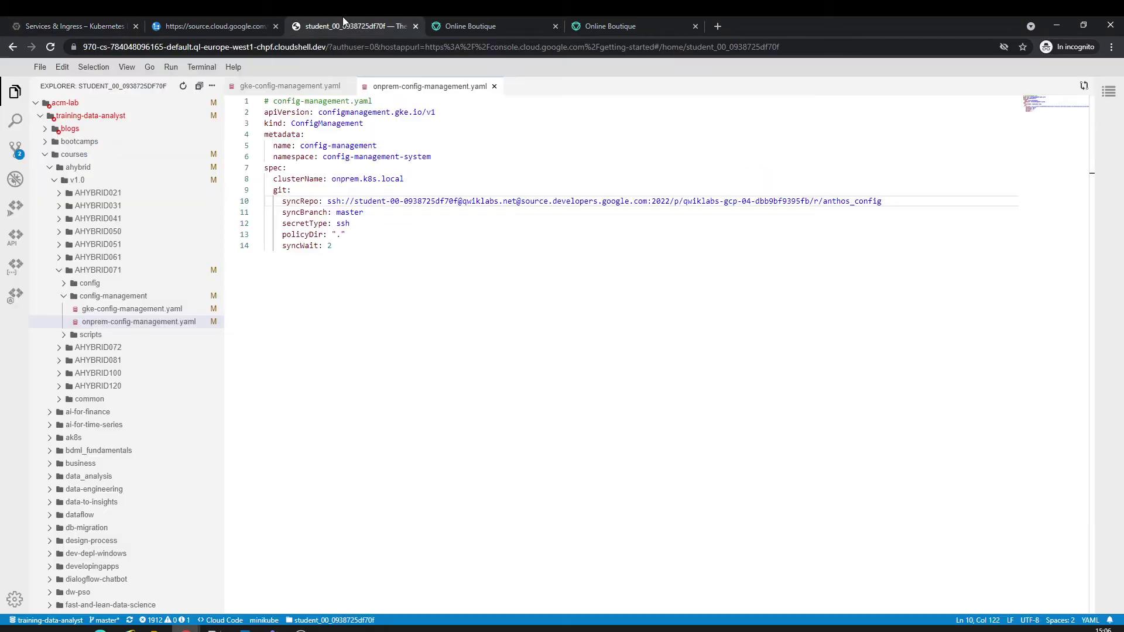
{"action": "left_click", "coordinate": [417, 255]}
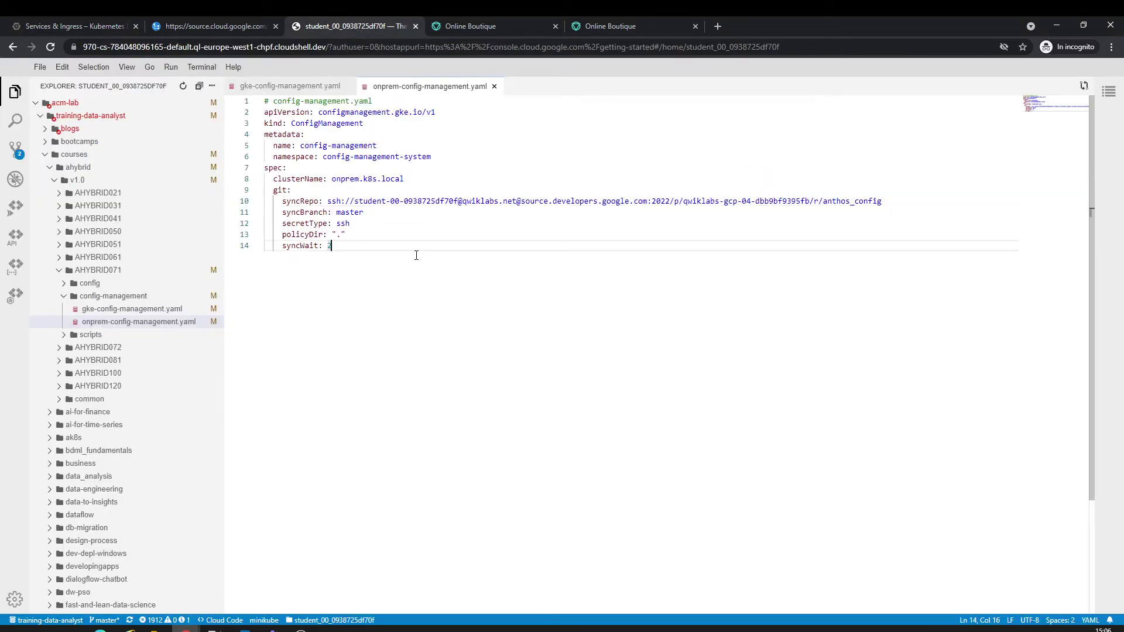
{"action": "left_click", "coordinate": [160, 309]}
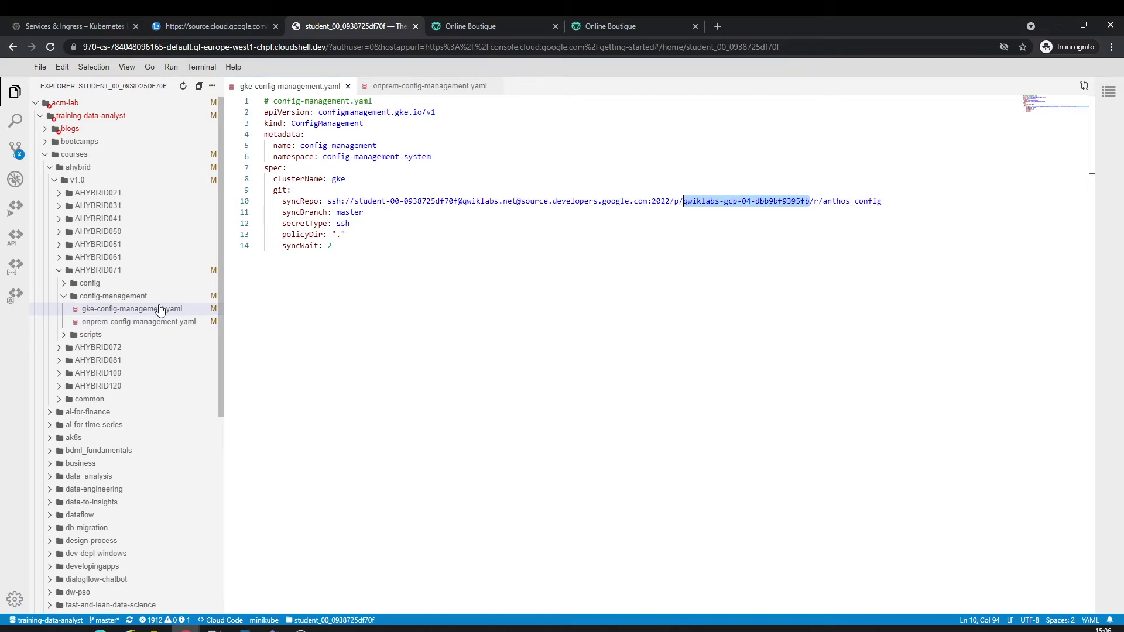
{"action": "left_click", "coordinate": [391, 89]}
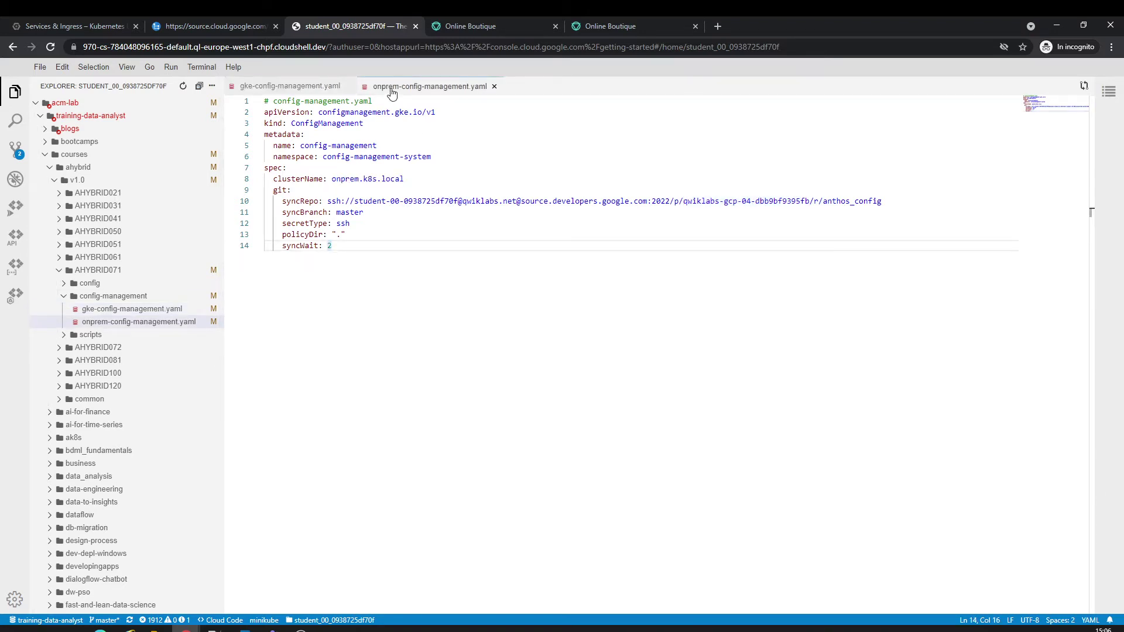
{"action": "left_click", "coordinate": [316, 88]}
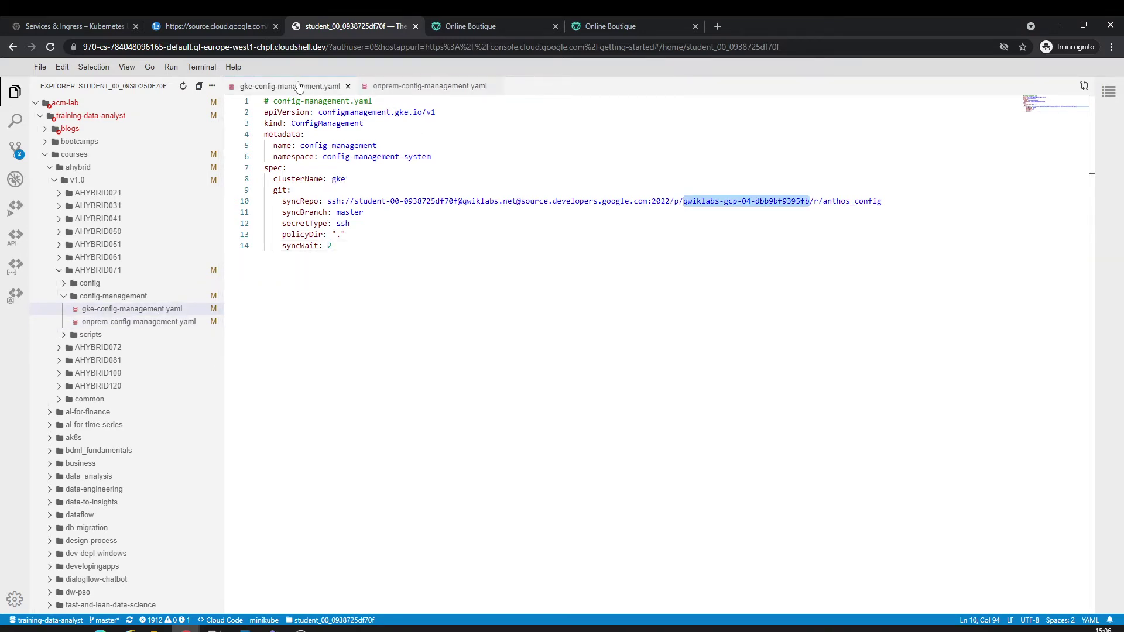
{"action": "left_click", "coordinate": [407, 89]}
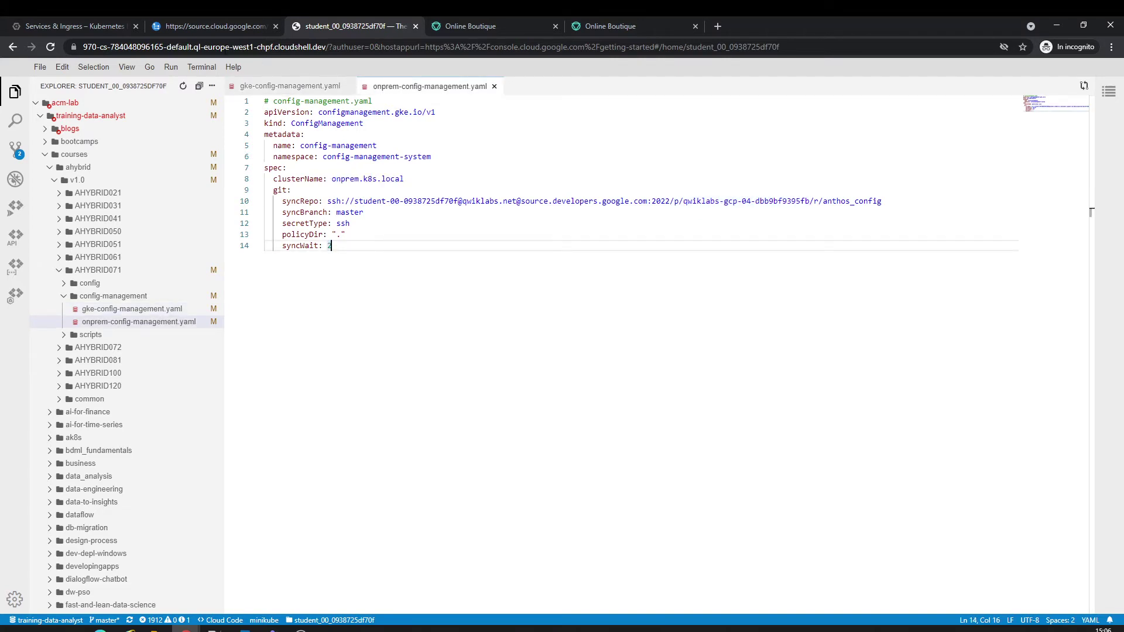
Step: Go back to the terminal, clear it, and reapply onprem-config-management.yaml with kubectl apply -f
{"action": "left_click", "coordinate": [99, 26]}
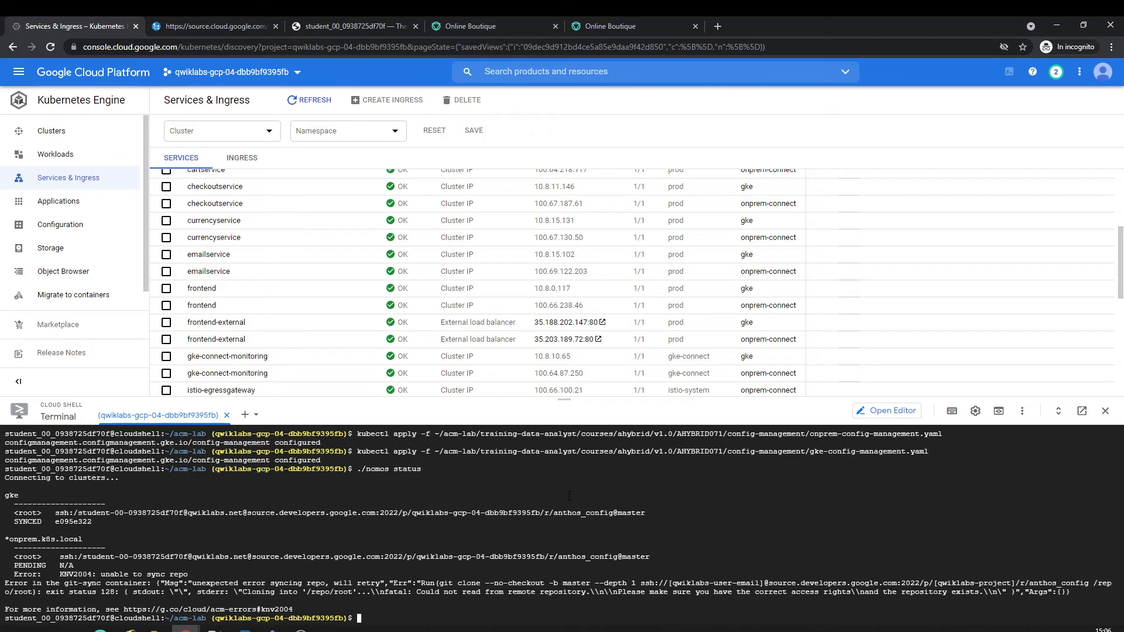
{"action": "key", "text": "ctrl+l"}
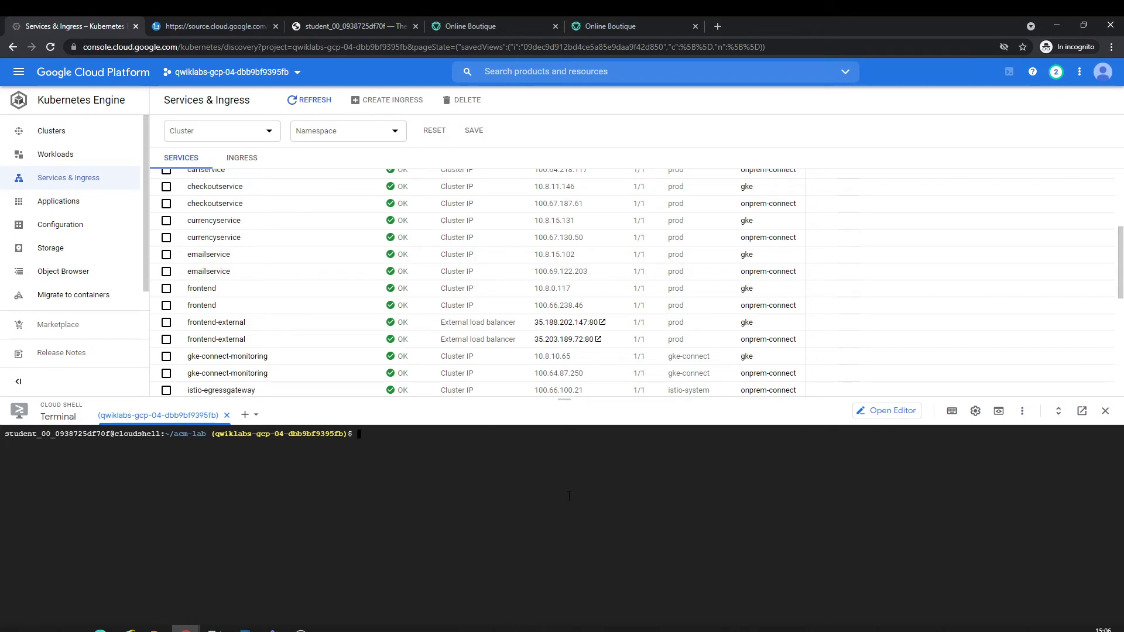
{"action": "type", "text": "kubectl apply -f ~/acm-lab/training-data-analyst/courses/ahybrid/v1.0/AHYBRID071/config-management/onprem-config-management.yaml"}
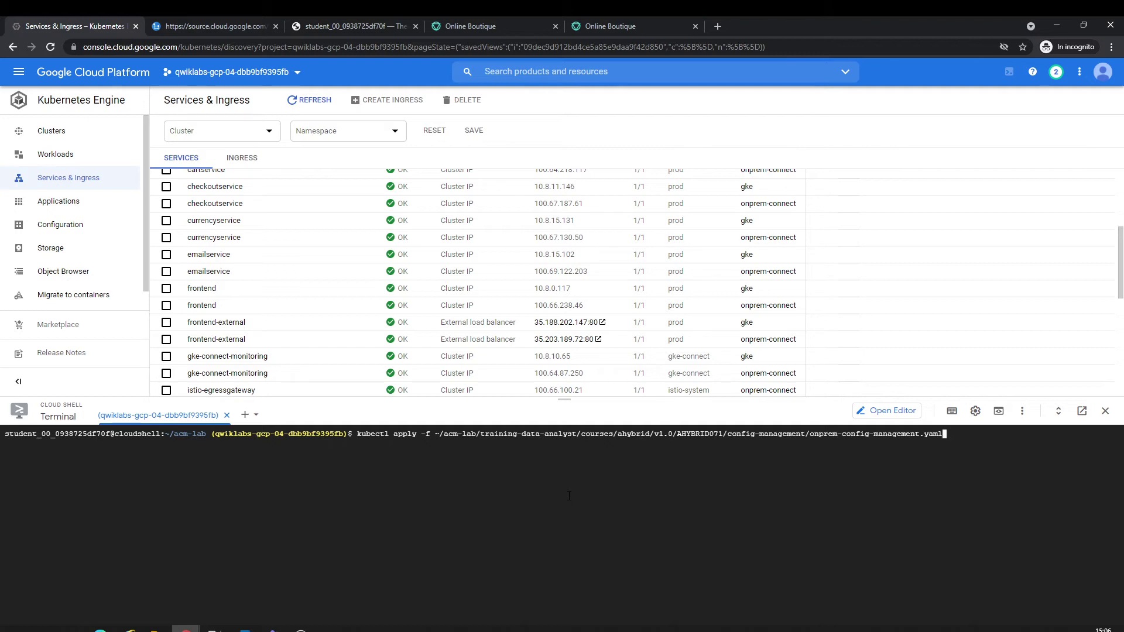
{"action": "key", "text": "Return"}
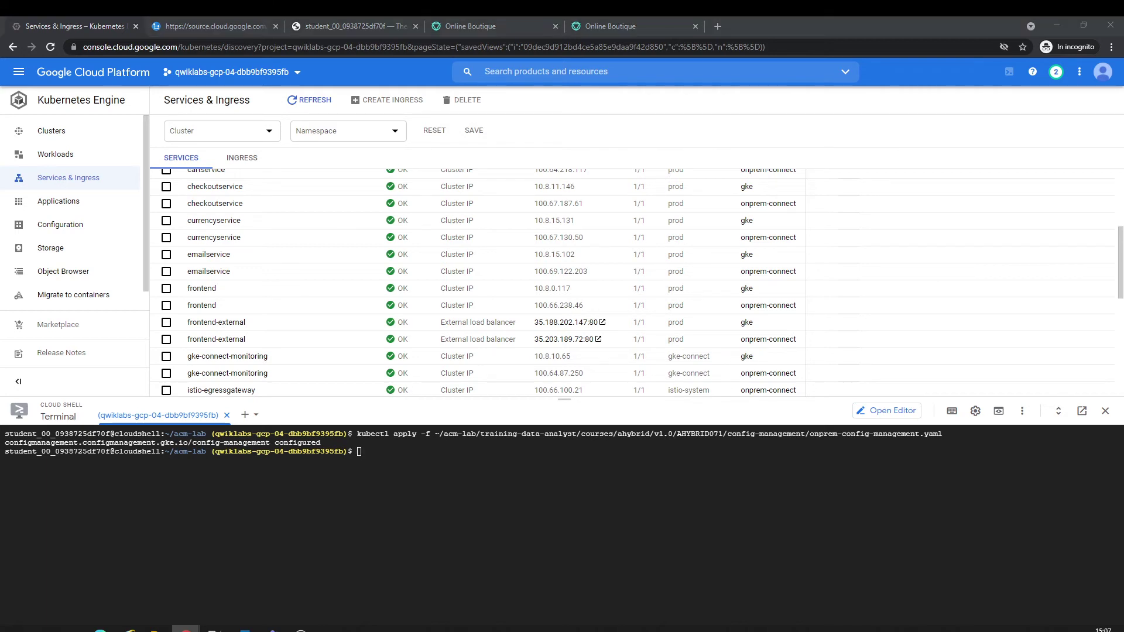
Step: Run the edit command on onprem-config-management.yaml, launch the code editor in a new window, and return Cloud Shell to the terminal
{"action": "left_click", "coordinate": [338, 488]}
{"action": "type", "text": "edit ~/acm-lab/training-data-analyst/courses/ahybrid/v1.0/AHYBRID071/config-management/onprem-config-management.yaml"}
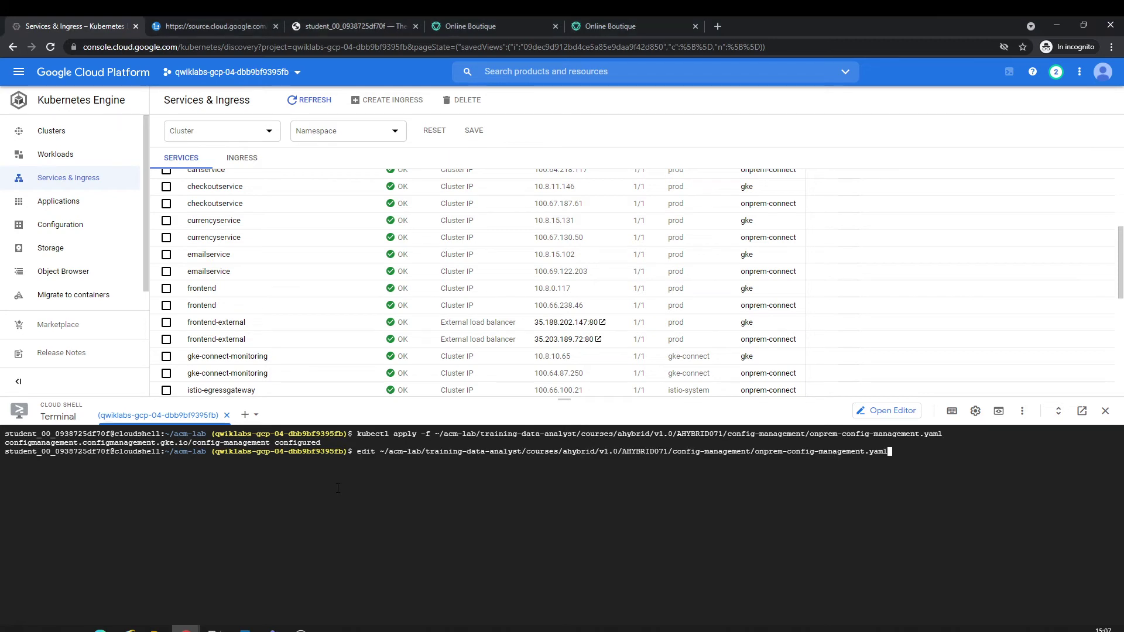
{"action": "key", "text": "Return"}
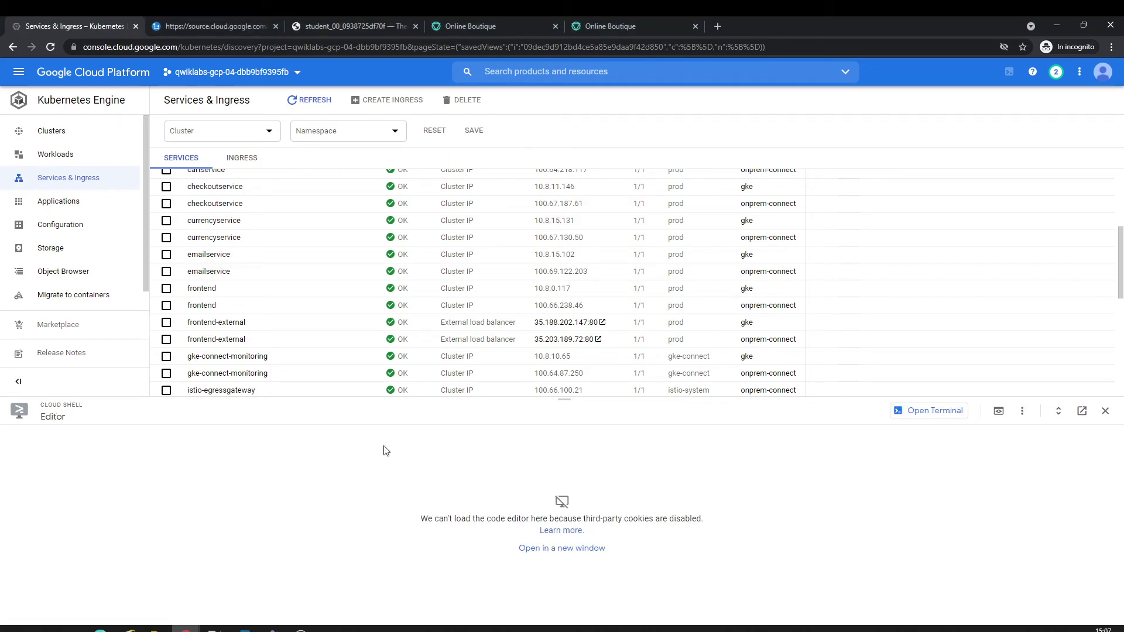
{"action": "left_click_drag", "start_coordinate": [479, 399], "coordinate": [475, 332]}
{"action": "left_click", "coordinate": [583, 515]}
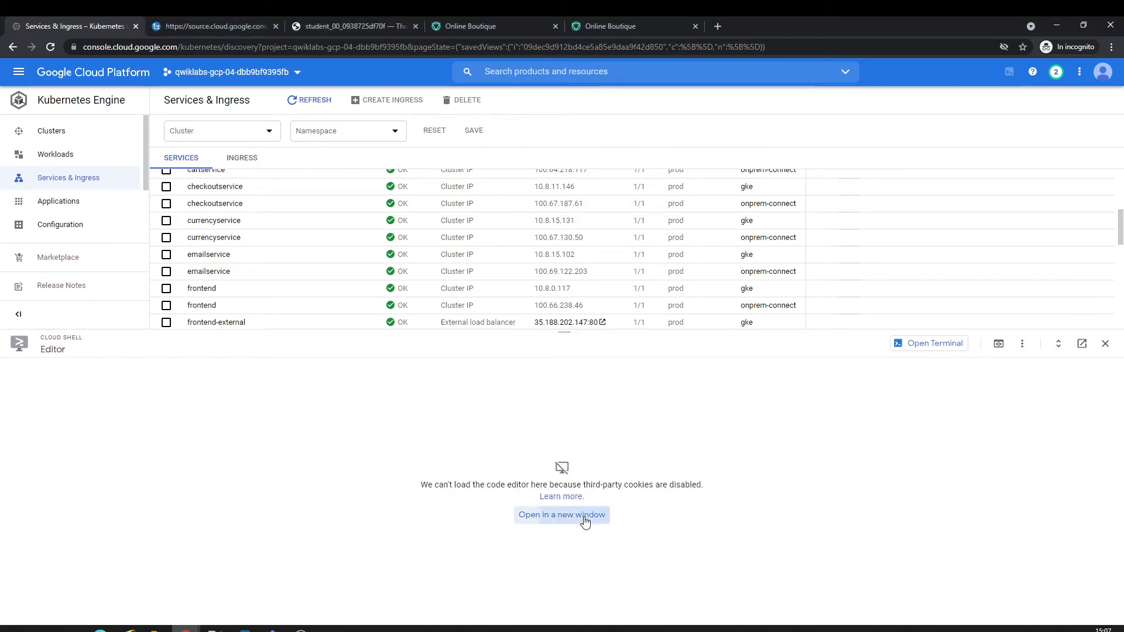
{"action": "key", "text": "ctrl+shift+Tab"}
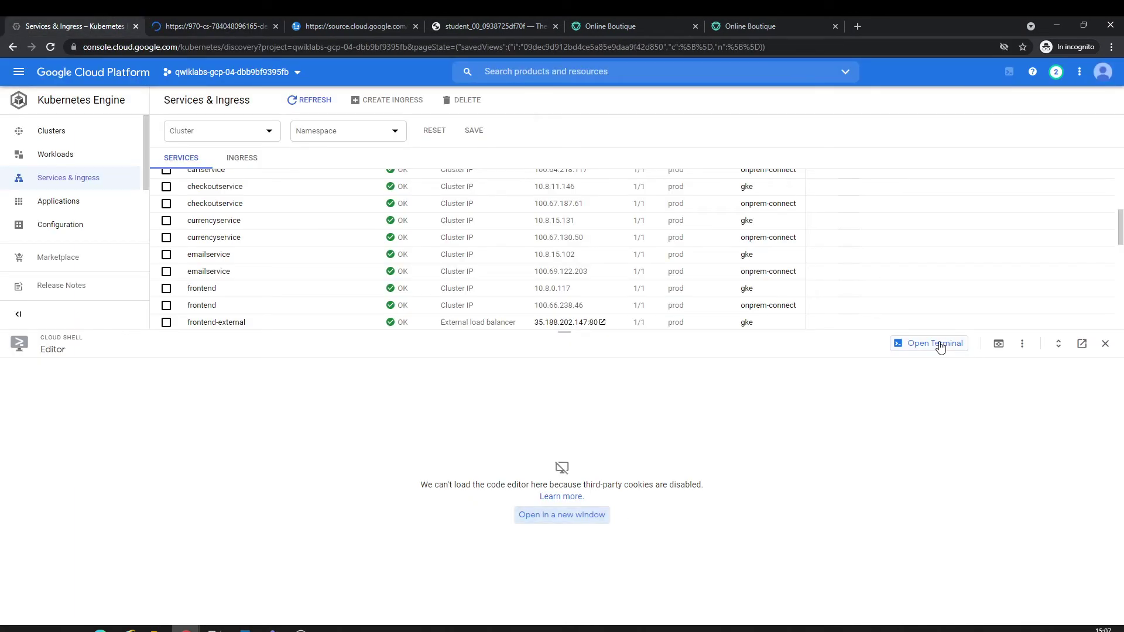
{"action": "left_click", "coordinate": [937, 343]}
Step: Place the new editor's browser tab after the source repository tab and widen its file explorer
{"action": "left_click", "coordinate": [208, 17]}
{"action": "left_click_drag", "start_coordinate": [209, 17], "coordinate": [331, 17]}
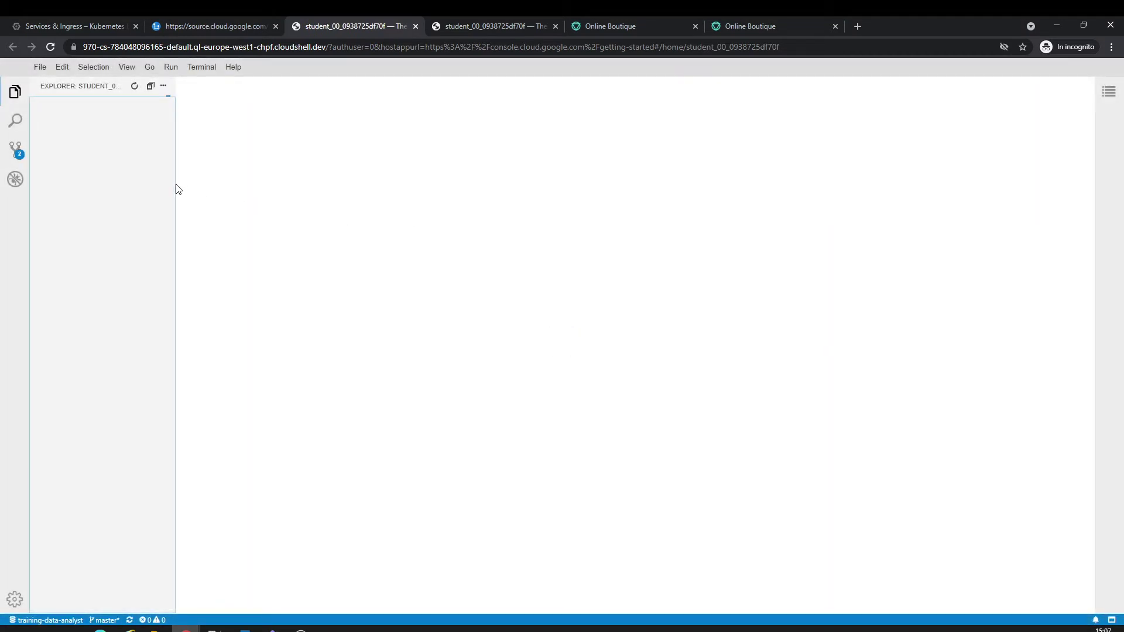
{"action": "left_click_drag", "start_coordinate": [176, 184], "coordinate": [252, 186]}
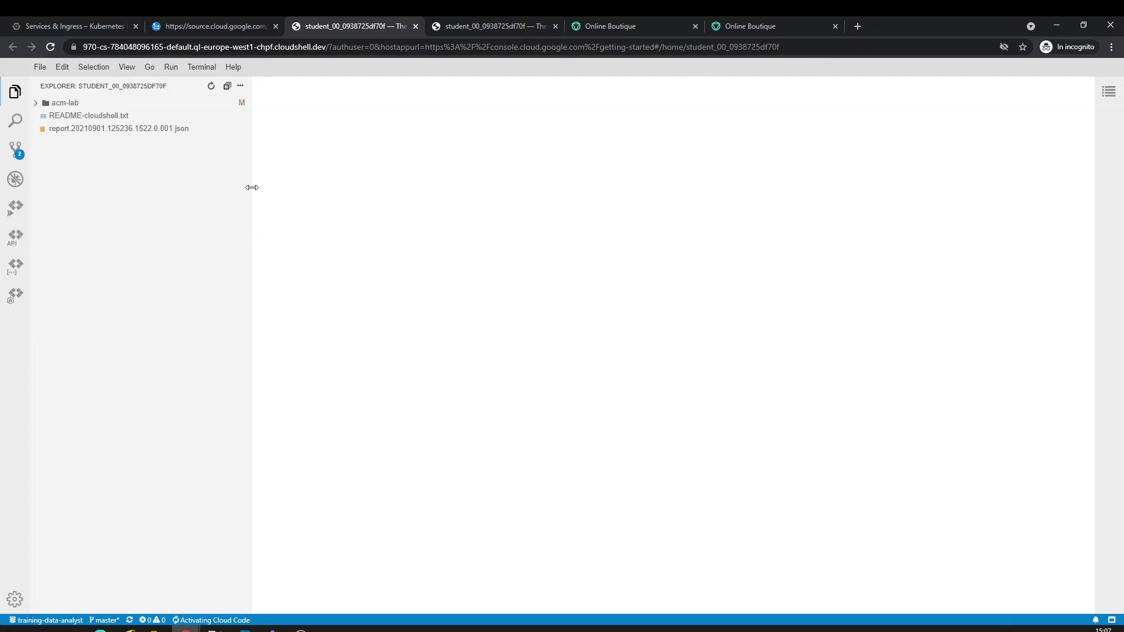
Step: Expand the acm-lab folder in the new editor and close the Output and Problems panels
{"action": "left_click", "coordinate": [35, 105]}
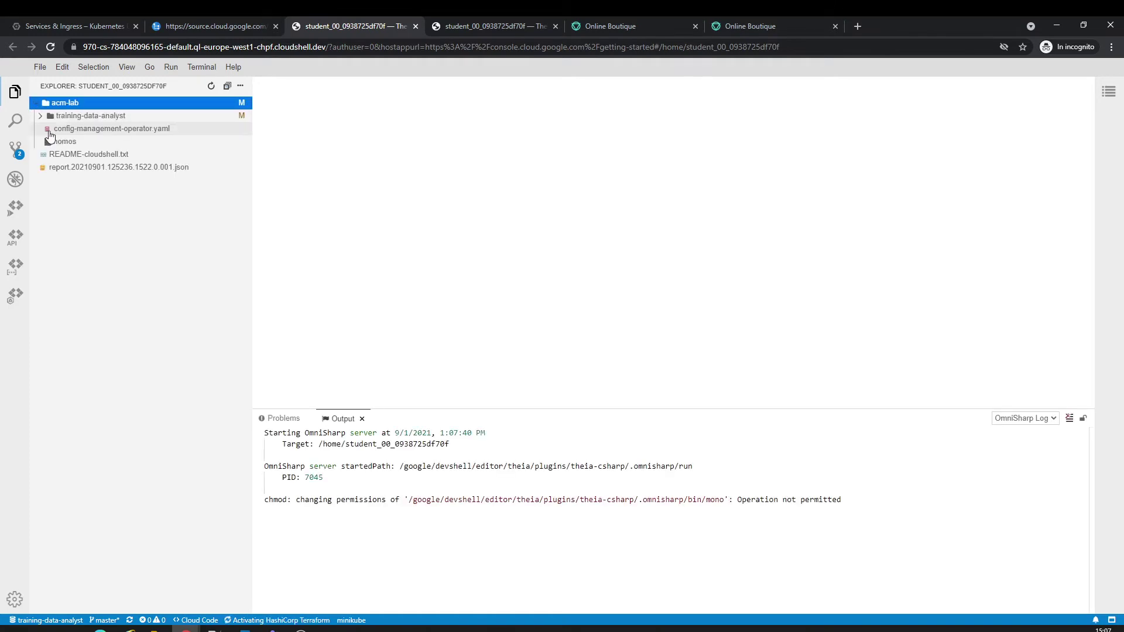
{"action": "left_click", "coordinate": [362, 419]}
{"action": "left_click", "coordinate": [308, 419]}
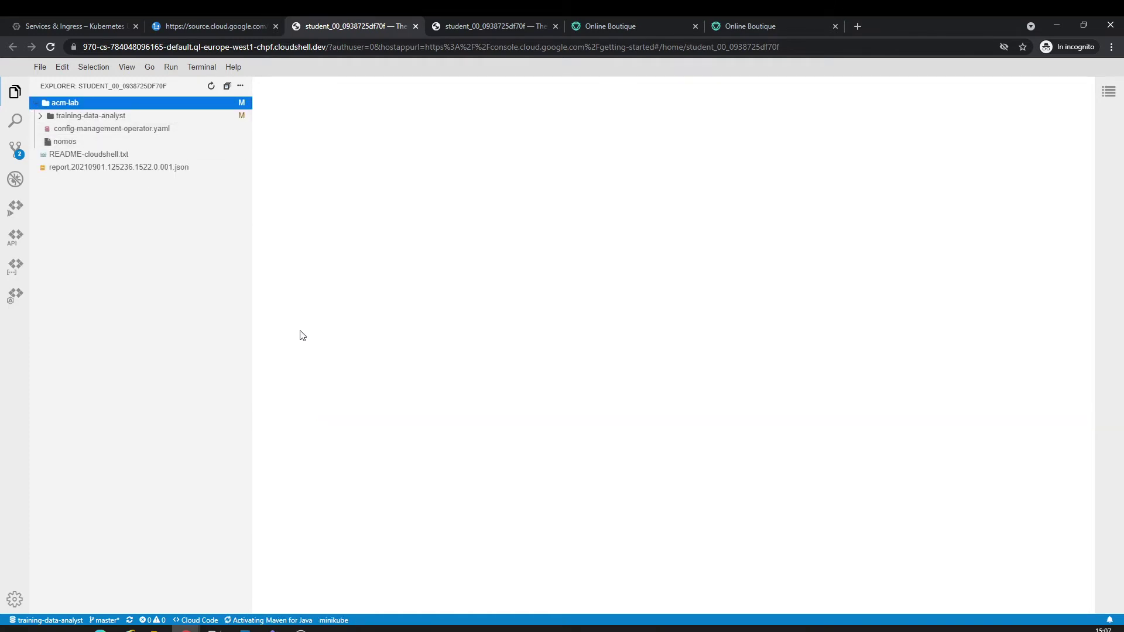
Step: Expand the training-data-analyst, courses and ahybrid folders in the new editor, checking the original editor and the terminal while they load
{"action": "left_click", "coordinate": [40, 117]}
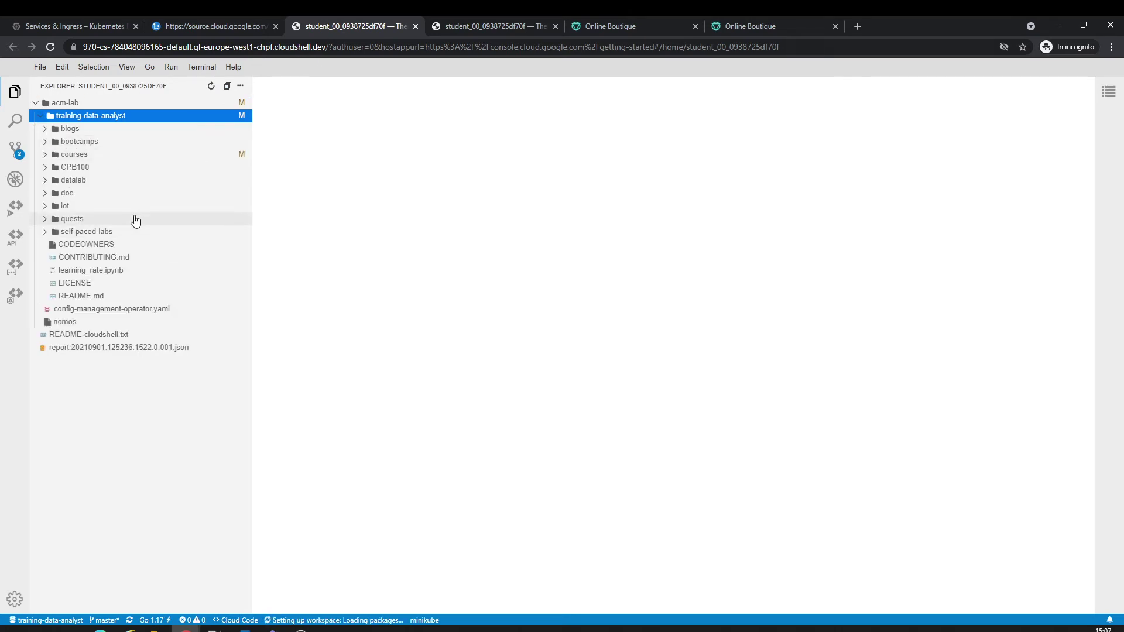
{"action": "left_click", "coordinate": [46, 156]}
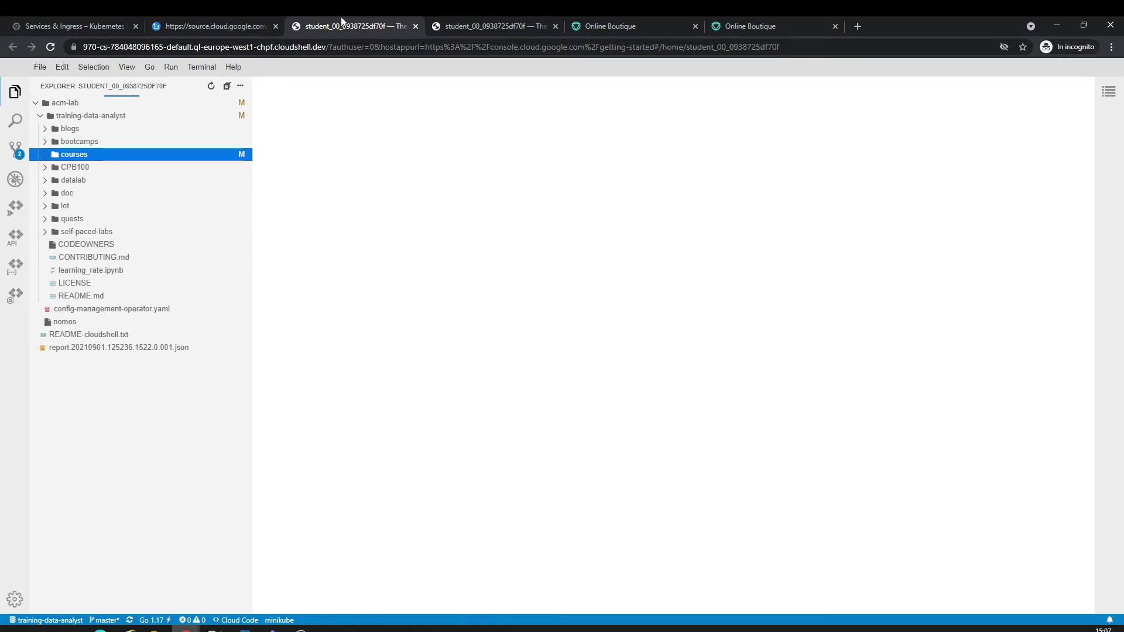
{"action": "left_click", "coordinate": [451, 23]}
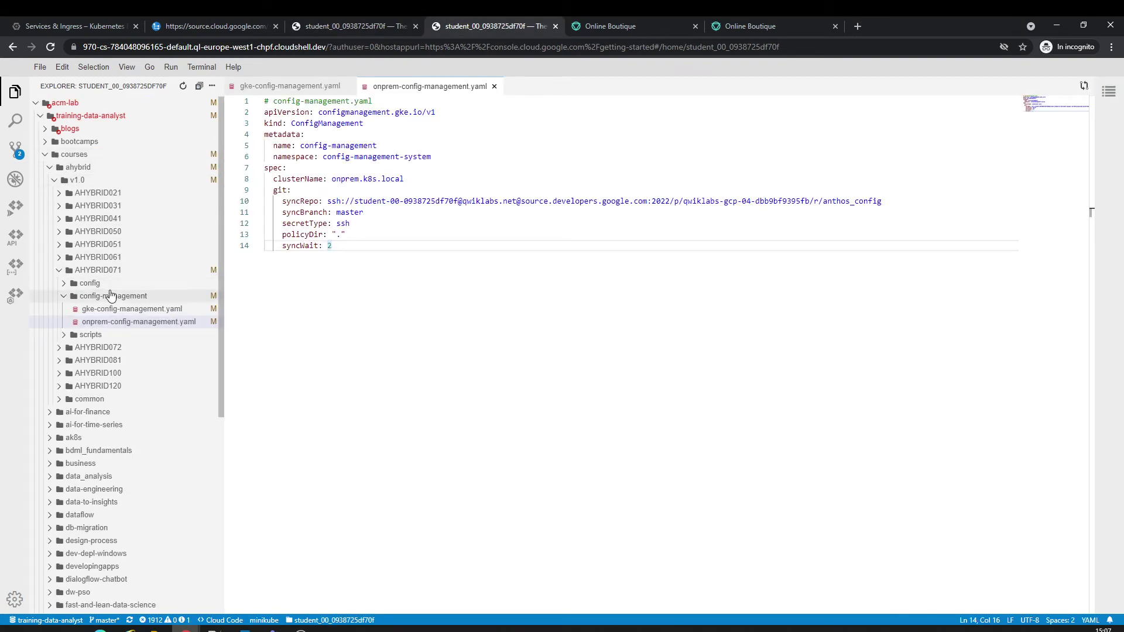
{"action": "left_click", "coordinate": [116, 24]}
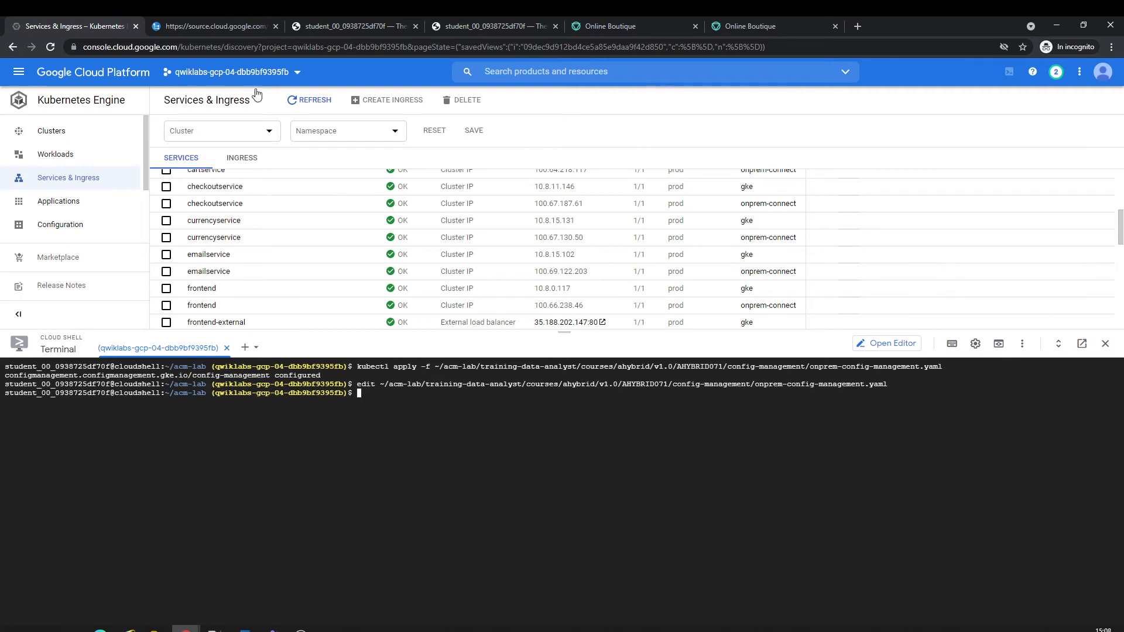
{"action": "left_click", "coordinate": [217, 26]}
{"action": "left_click", "coordinate": [310, 26]}
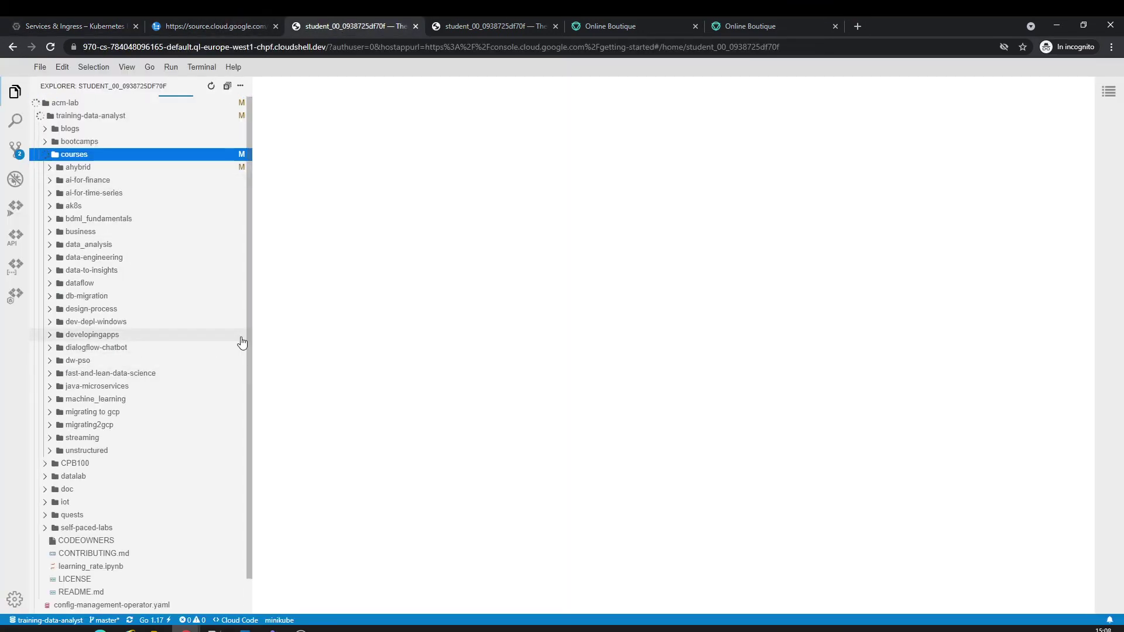
{"action": "left_click", "coordinate": [59, 168]}
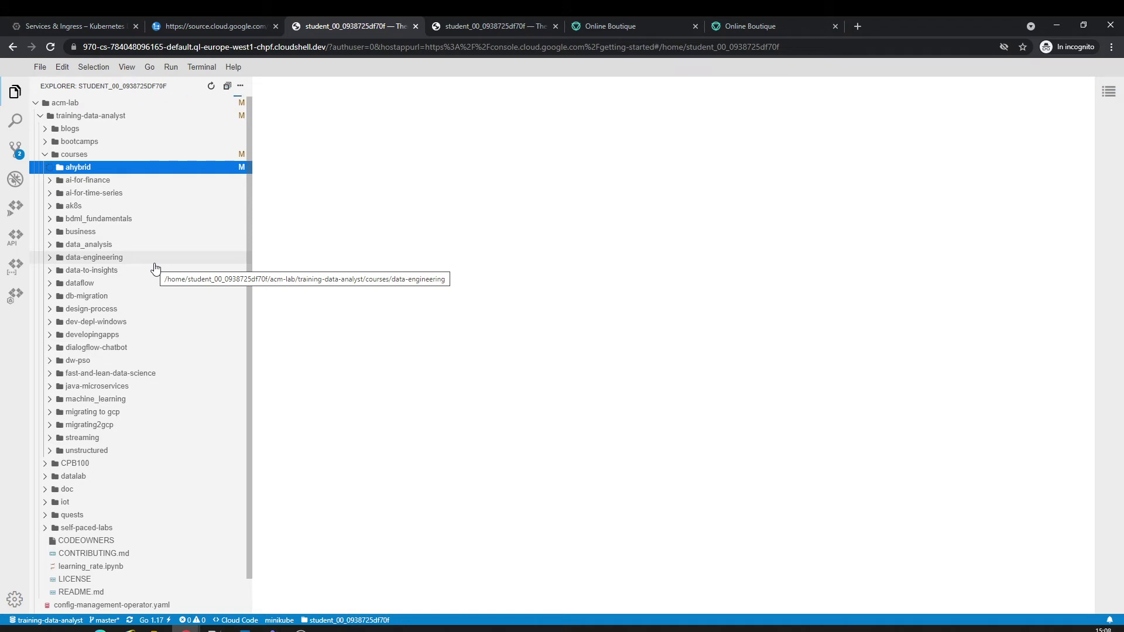
{"action": "left_click", "coordinate": [200, 23]}
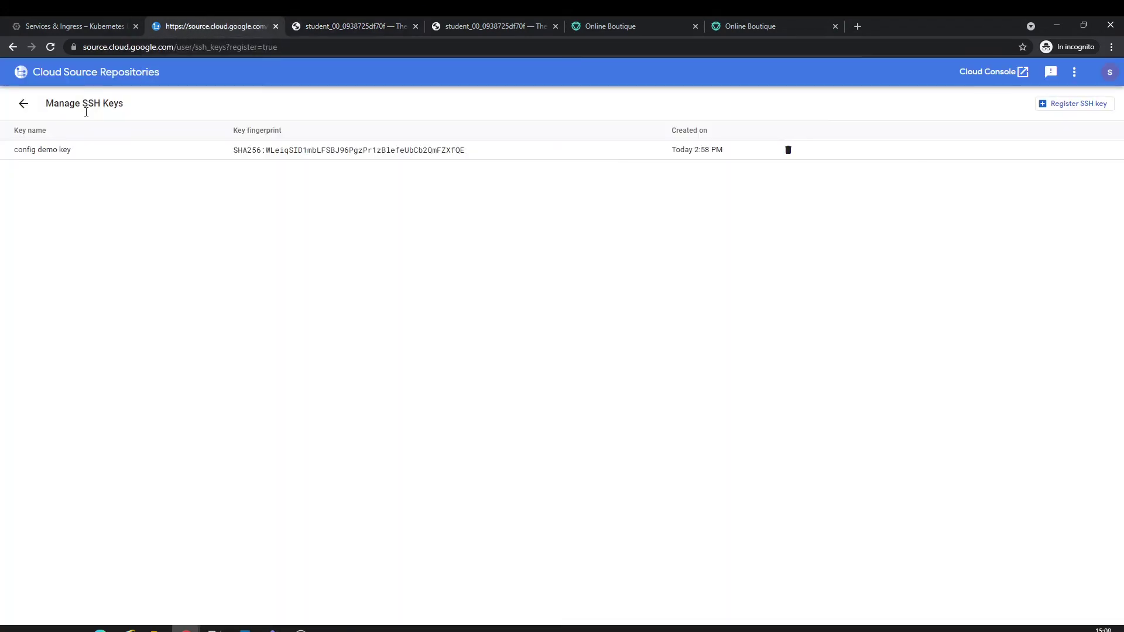
{"action": "left_click", "coordinate": [330, 23]}
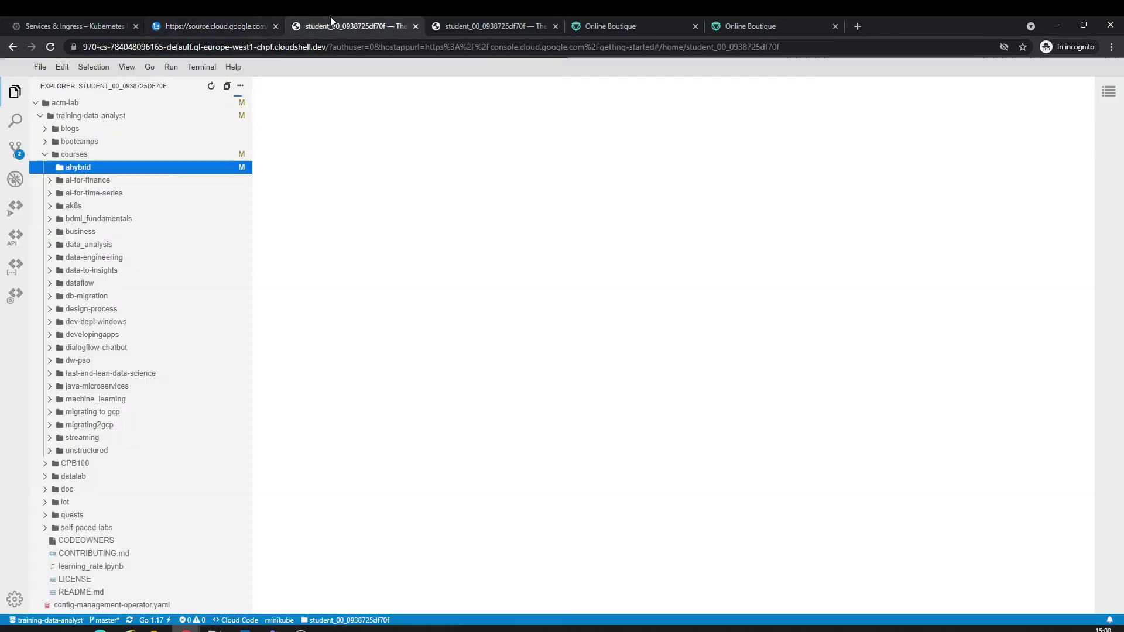
{"action": "left_click", "coordinate": [475, 17]}
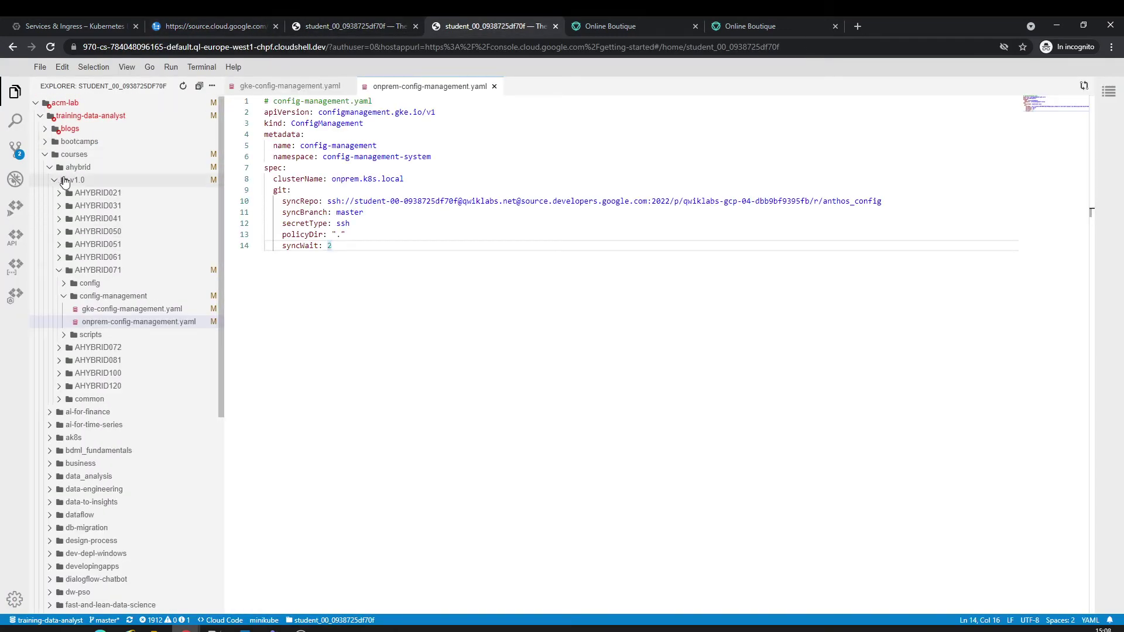
{"action": "left_click", "coordinate": [107, 19]}
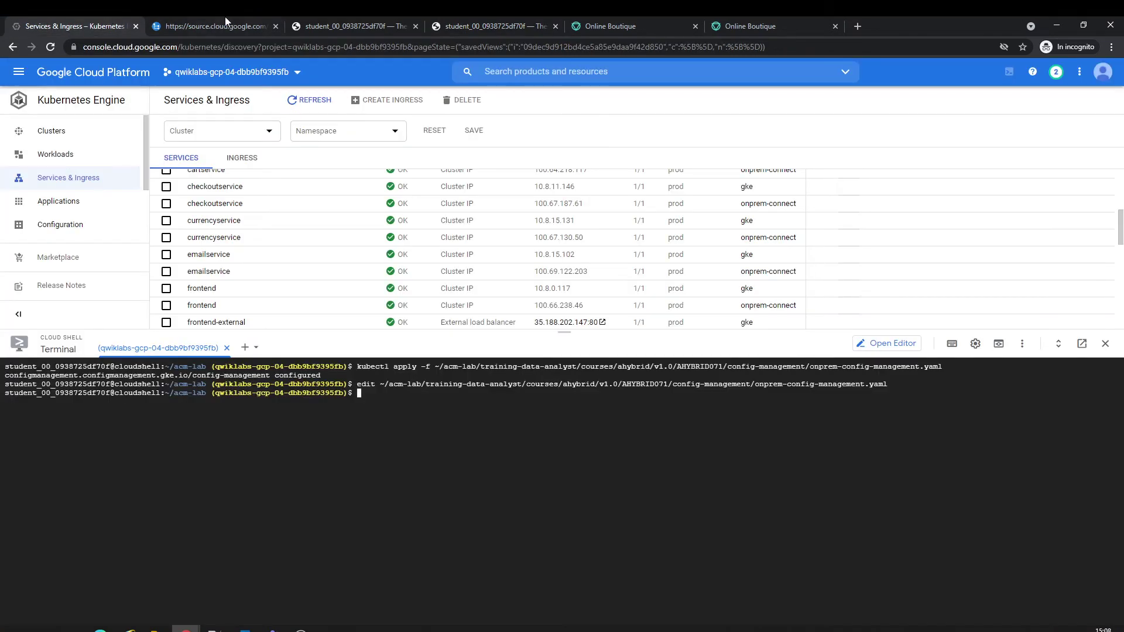
{"action": "left_click", "coordinate": [339, 19]}
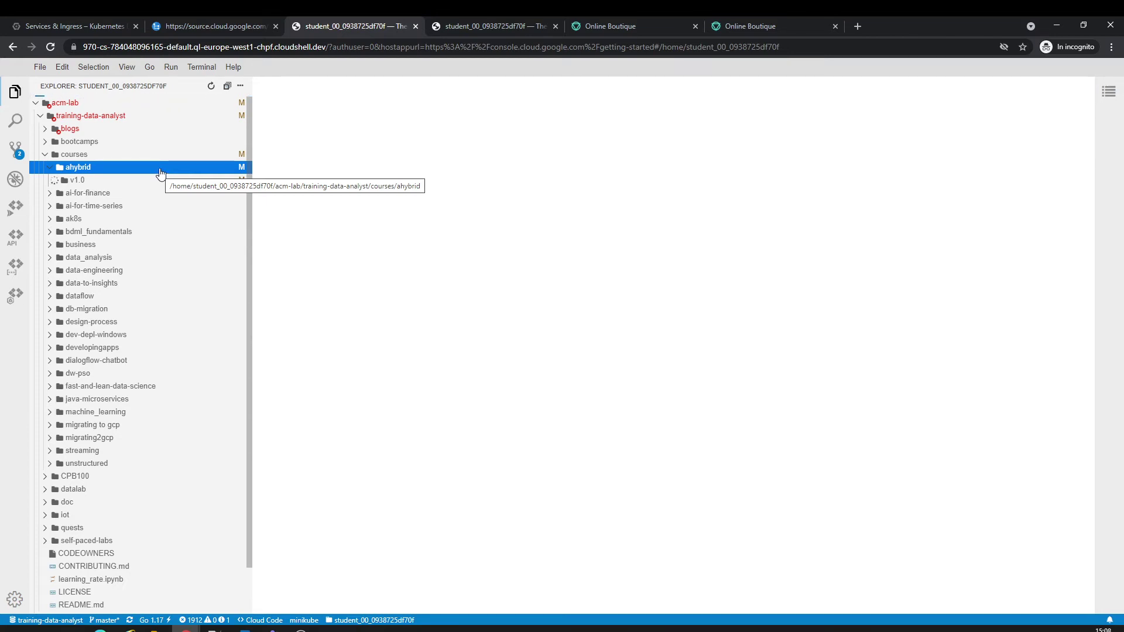
Step: Close onprem-config-management.yaml and gke-config-management.yaml in the original editor
{"action": "left_click", "coordinate": [519, 18]}
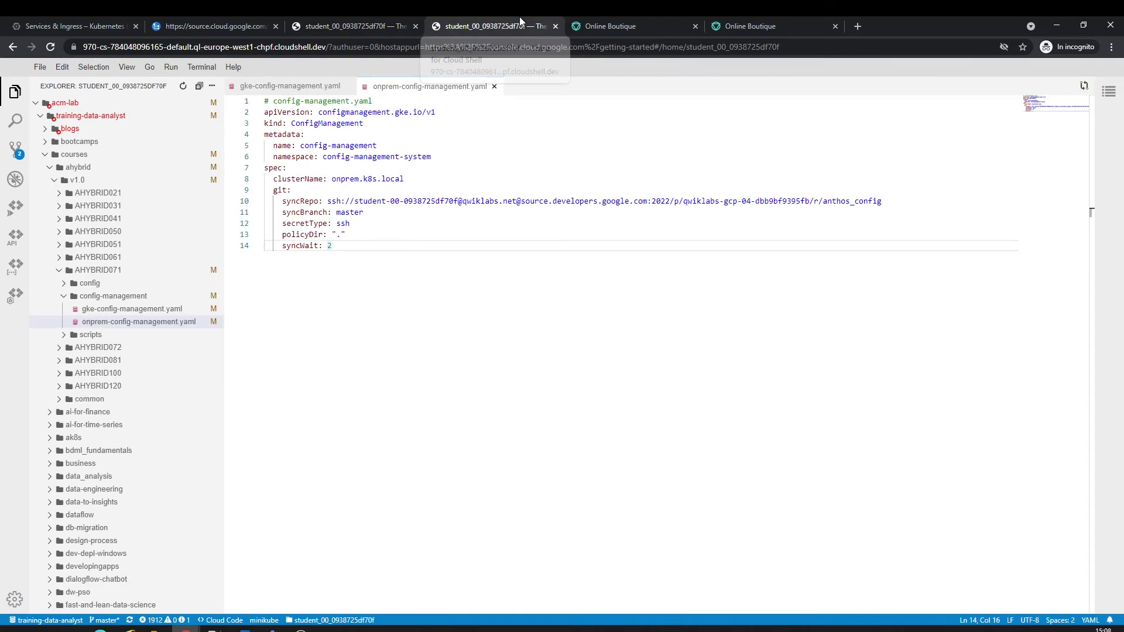
{"action": "left_click", "coordinate": [495, 88]}
{"action": "left_click", "coordinate": [348, 86]}
Step: Return to the Cloud Shell terminal and rerun kubectl apply -f on onprem-config-management.yaml
{"action": "left_click", "coordinate": [70, 26]}
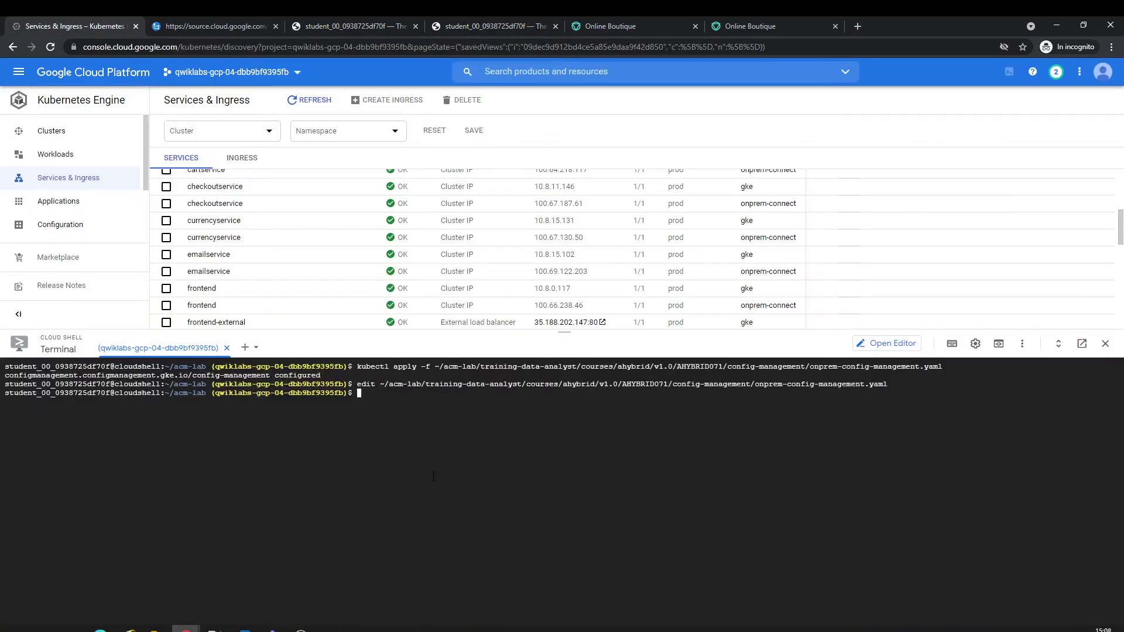
{"action": "key", "text": "Up"}
{"action": "key", "text": "Up"}
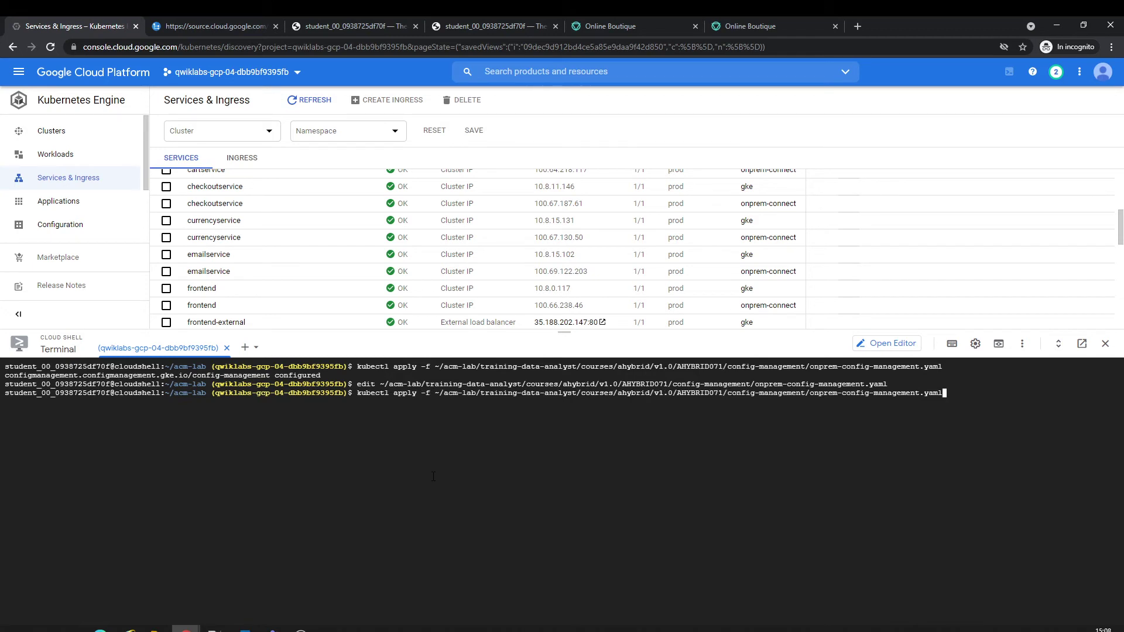
{"action": "key", "text": "Return"}
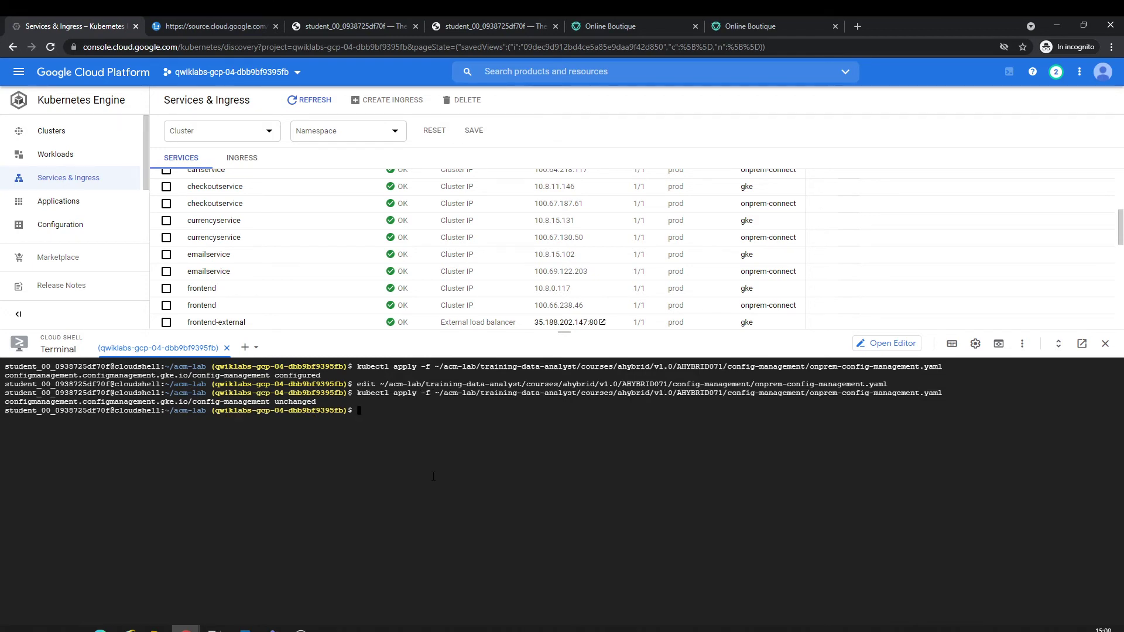
Step: Run ./nomos status to check the sync state of the gke and on-prem clusters
{"action": "key", "text": "Up"}
{"action": "key", "text": "Up"}
{"action": "key", "text": "Up"}
{"action": "key", "text": "Up"}
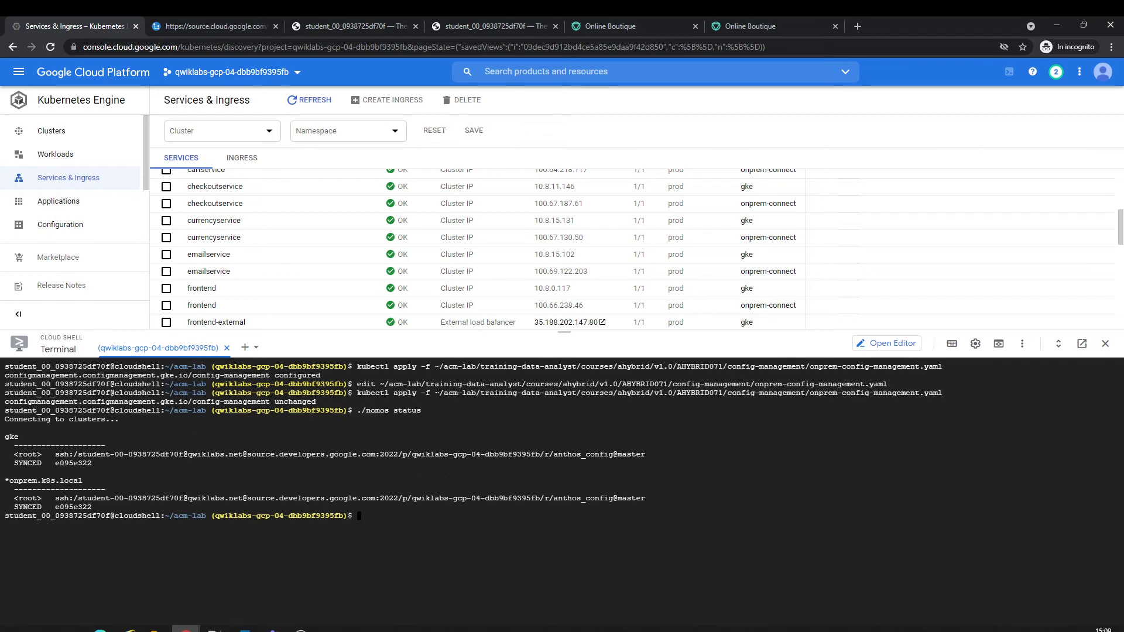
Step: Shrink the Cloud Shell pane and open the Anthos Features page
{"action": "left_click_drag", "start_coordinate": [279, 339], "coordinate": [272, 427]}
{"action": "left_click", "coordinate": [19, 71]}
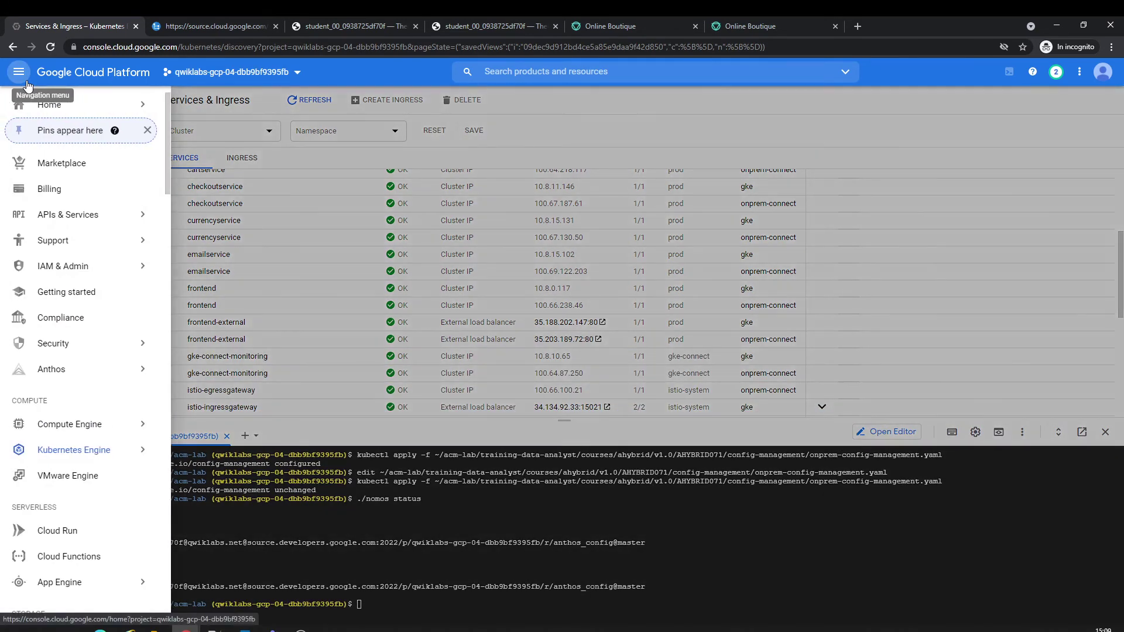
{"action": "scroll", "coordinate": [64, 209], "scroll_direction": "down", "scroll_amount": 2}
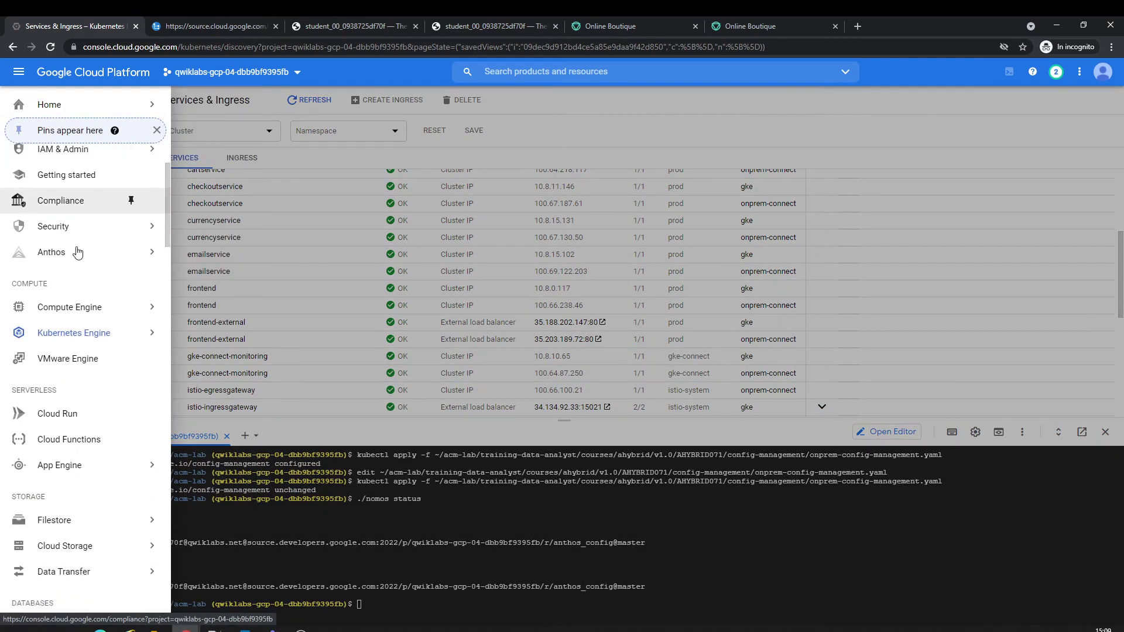
{"action": "mouse_move", "coordinate": [75, 252]}
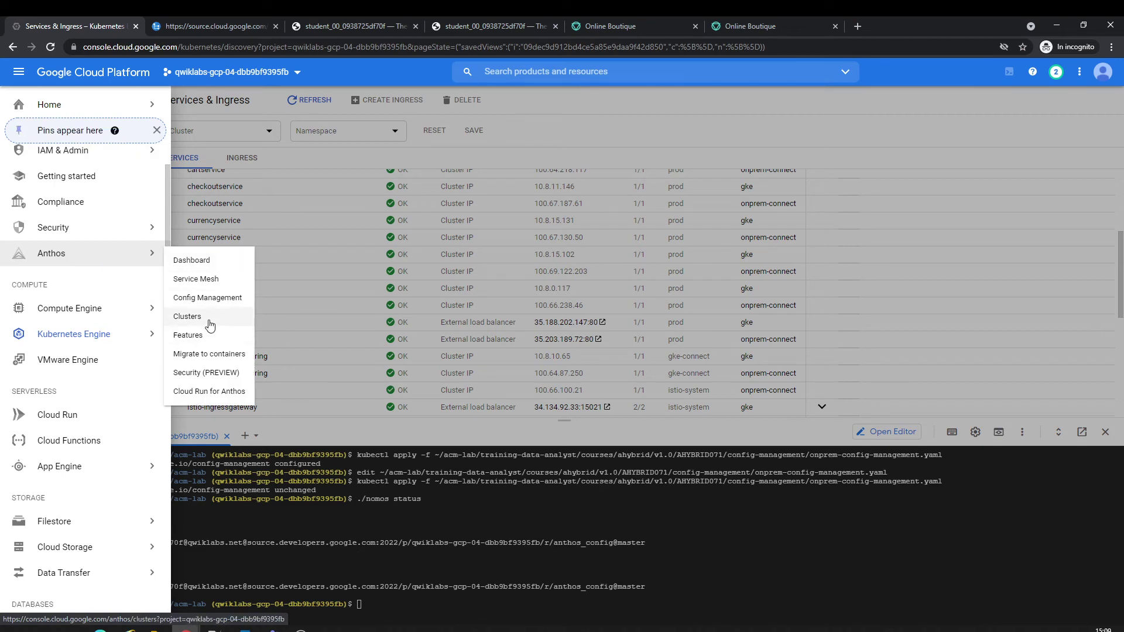
{"action": "left_click", "coordinate": [206, 334]}
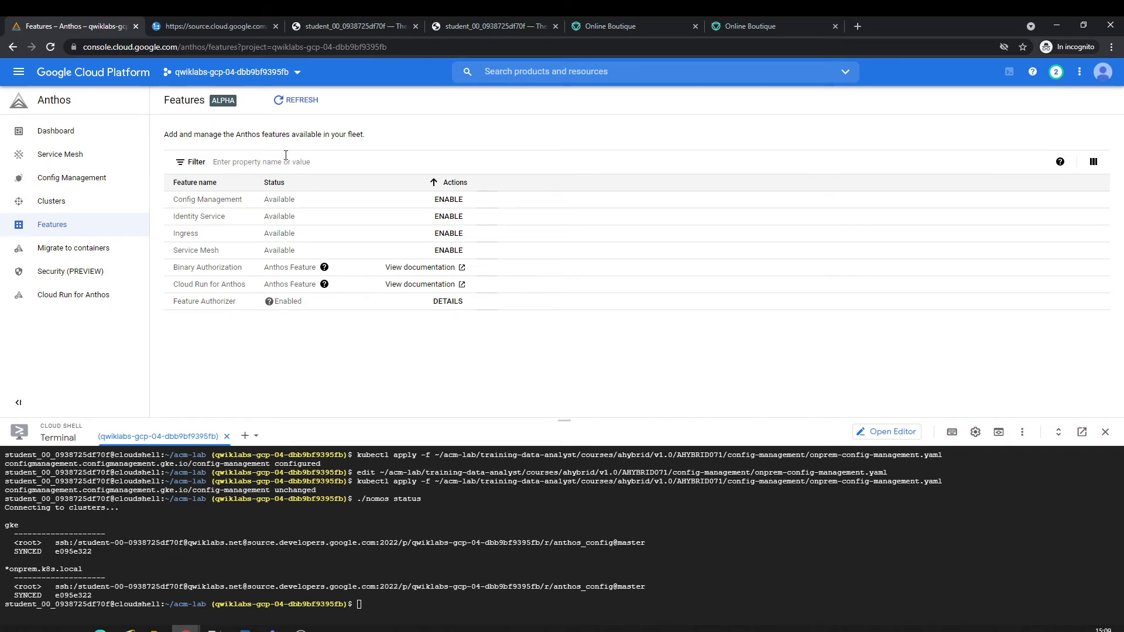
Step: Open the Anthos Config Management page and shrink the Cloud Shell pane further
{"action": "left_click", "coordinate": [71, 178]}
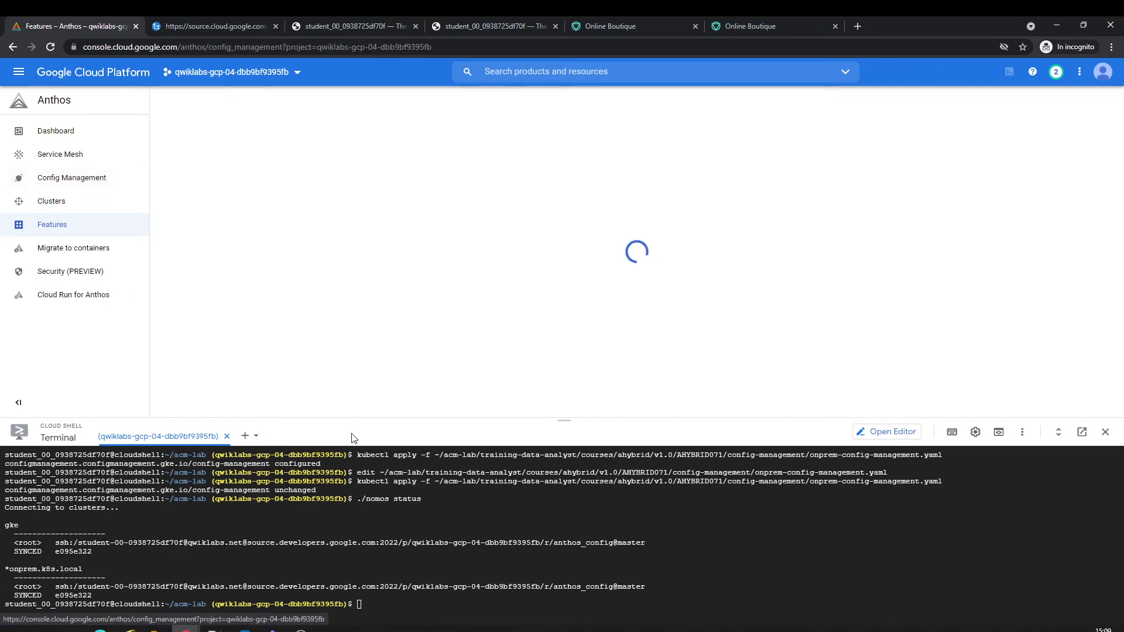
{"action": "left_click_drag", "start_coordinate": [359, 420], "coordinate": [376, 497]}
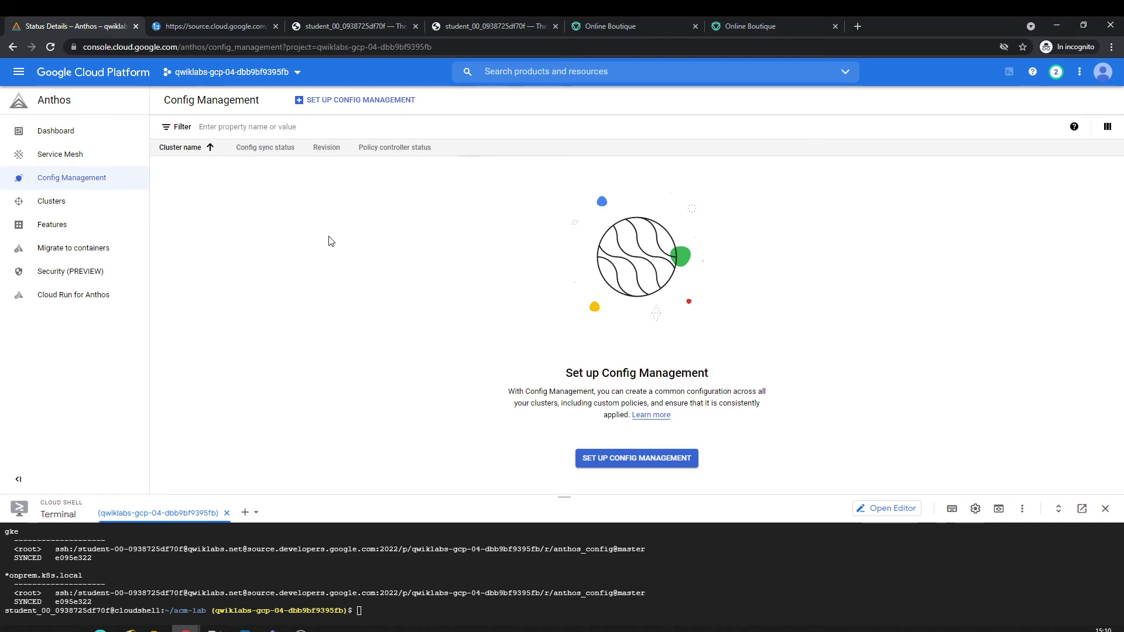
Step: Open the Anthos Service Mesh page and close the new code editor's browser tab while it loads
{"action": "left_click", "coordinate": [62, 155]}
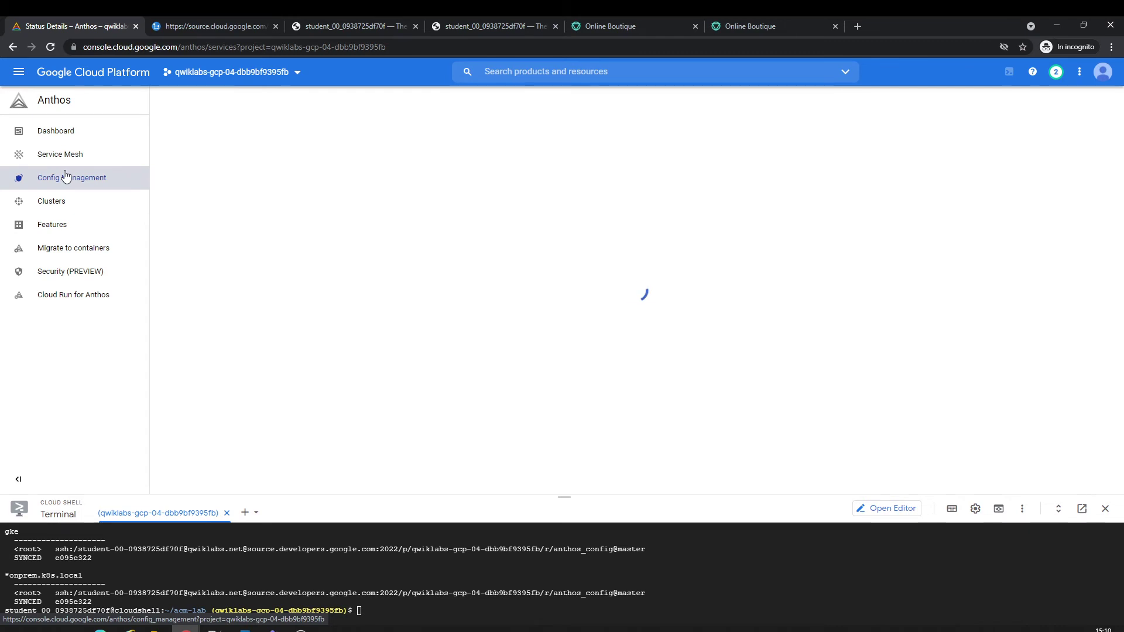
{"action": "left_click", "coordinate": [401, 16]}
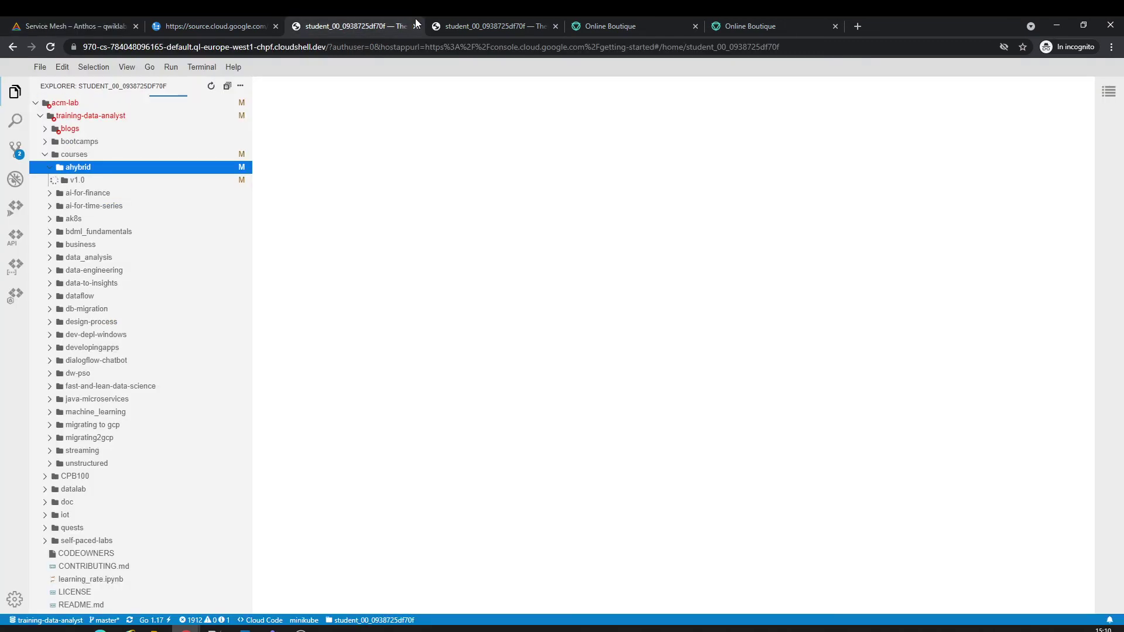
{"action": "left_click", "coordinate": [415, 25]}
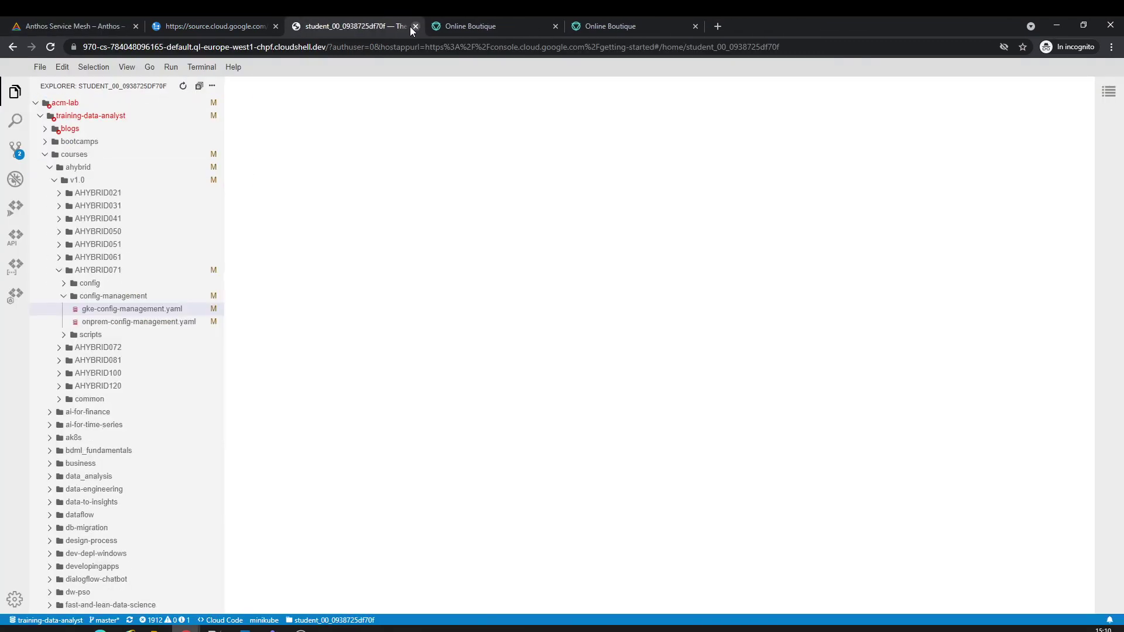
{"action": "left_click", "coordinate": [223, 19]}
{"action": "left_click", "coordinate": [91, 18]}
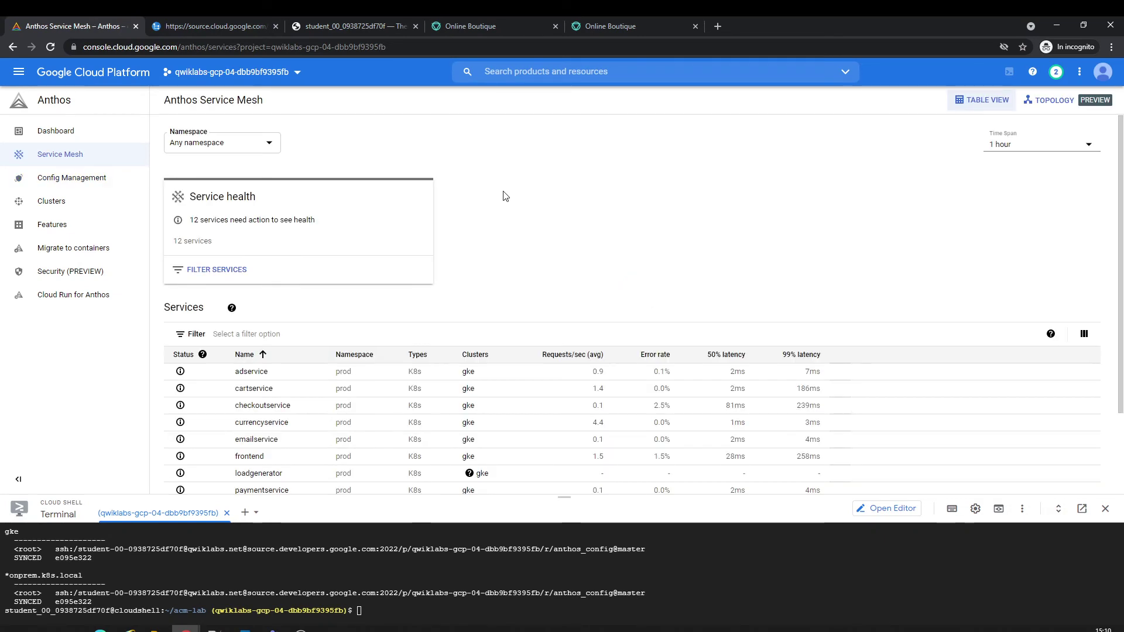
Step: Show Anthos Service Mesh as a topology graph and collapse the Cloud Shell pane to enlarge it
{"action": "scroll", "coordinate": [503, 194], "scroll_direction": "down", "scroll_amount": 2}
{"action": "scroll", "coordinate": [481, 318], "scroll_direction": "up", "scroll_amount": 2}
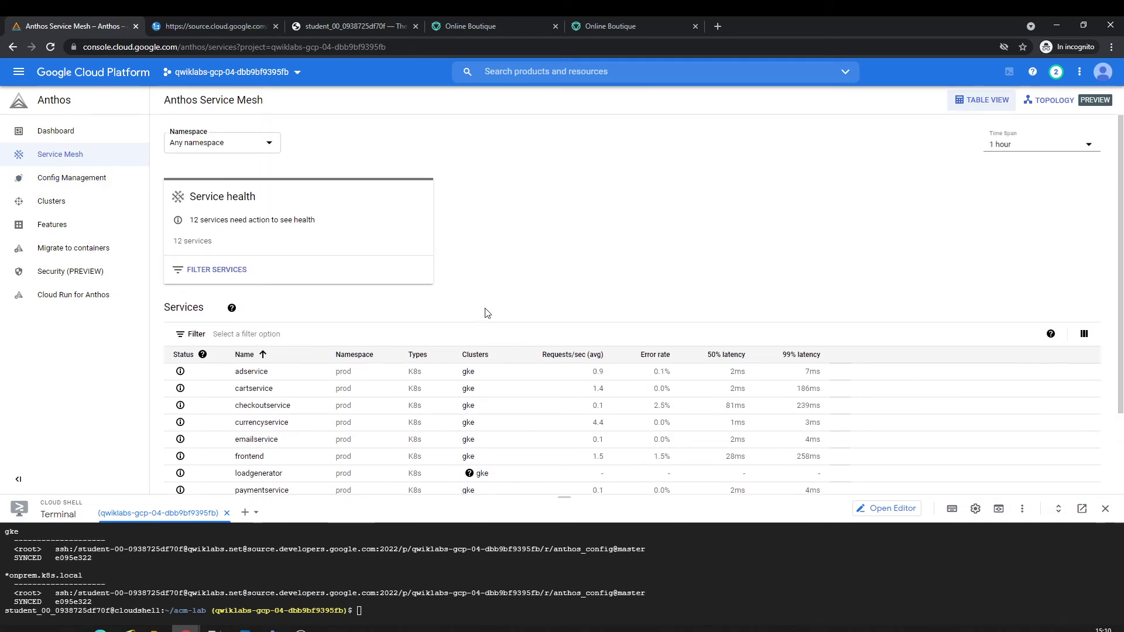
{"action": "left_click", "coordinate": [1047, 100]}
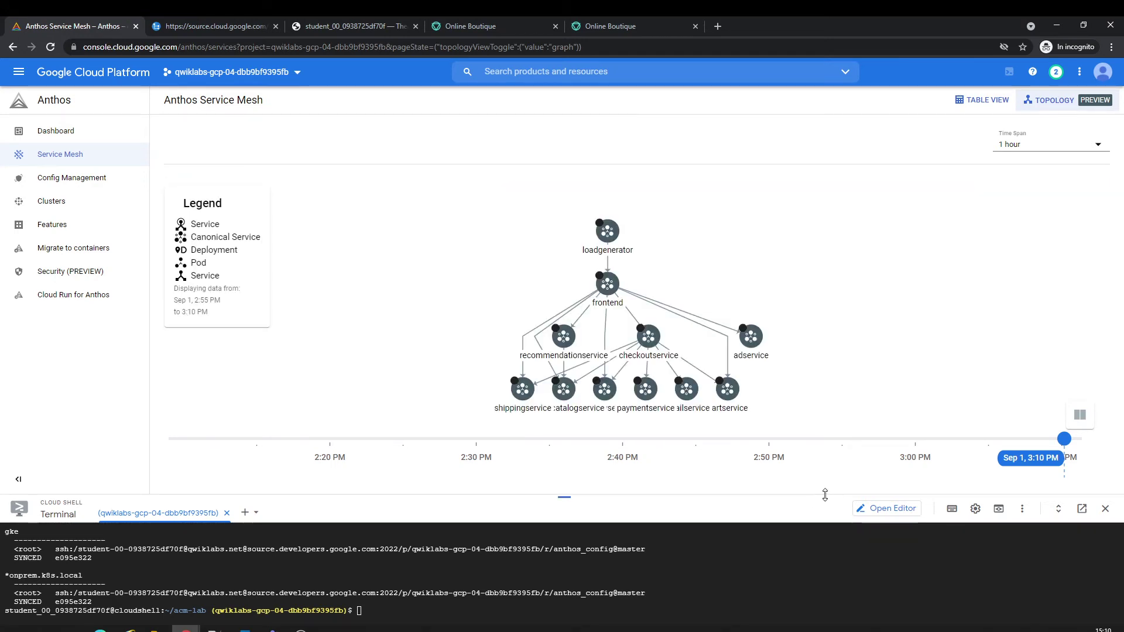
{"action": "left_click_drag", "start_coordinate": [824, 494], "coordinate": [822, 541]}
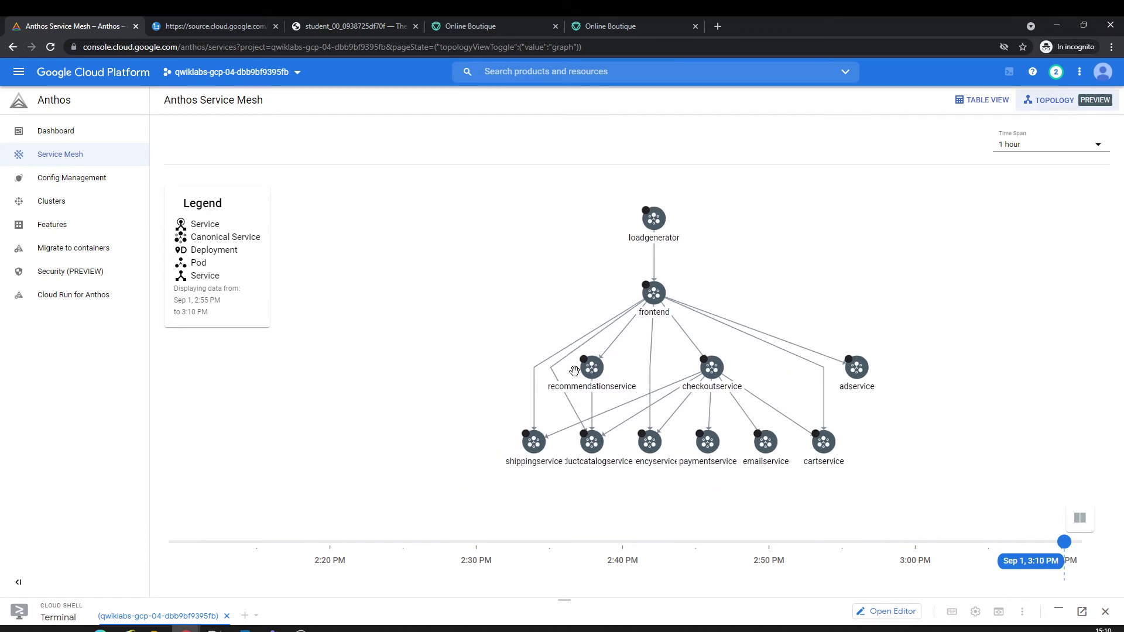
Step: Spread out the topology graph by repositioning the recommendationservice, shippingservice, loadgenerator, frontend, adservice and cartservice nodes
{"action": "left_click", "coordinate": [574, 370]}
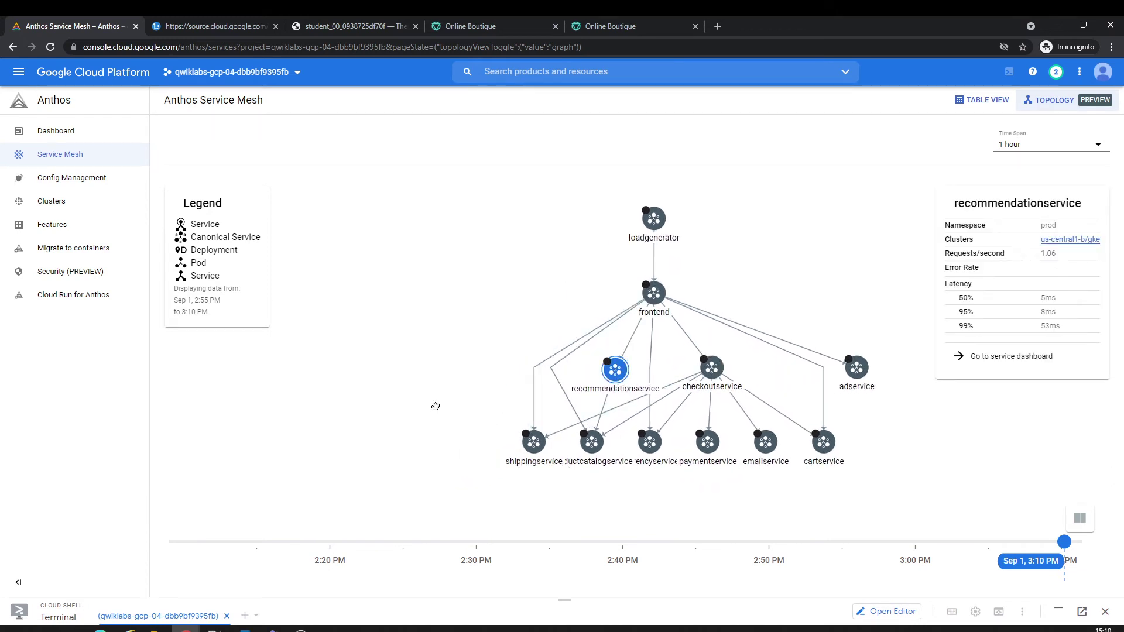
{"action": "left_click_drag", "start_coordinate": [527, 449], "coordinate": [380, 462]}
{"action": "mouse_move", "coordinate": [650, 305]}
{"action": "left_mouse_down"}
{"action": "mouse_move", "coordinate": [518, 279]}
{"action": "mouse_move", "coordinate": [511, 263]}
{"action": "mouse_move", "coordinate": [678, 278]}
{"action": "mouse_move", "coordinate": [664, 302]}
{"action": "left_mouse_up"}
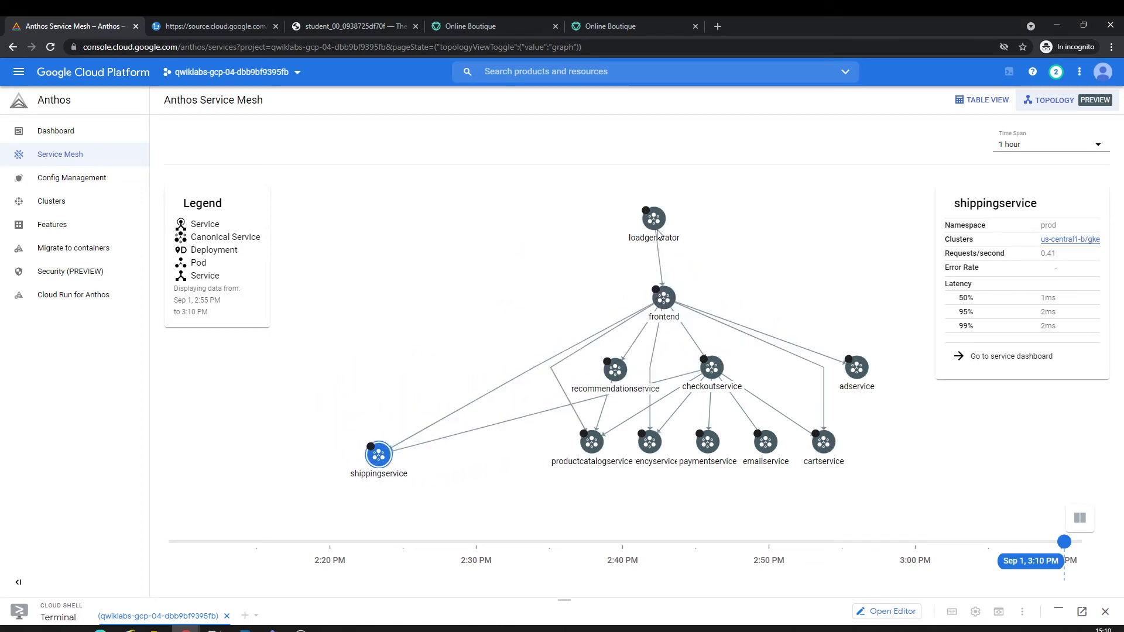
{"action": "left_click_drag", "start_coordinate": [654, 218], "coordinate": [465, 203]}
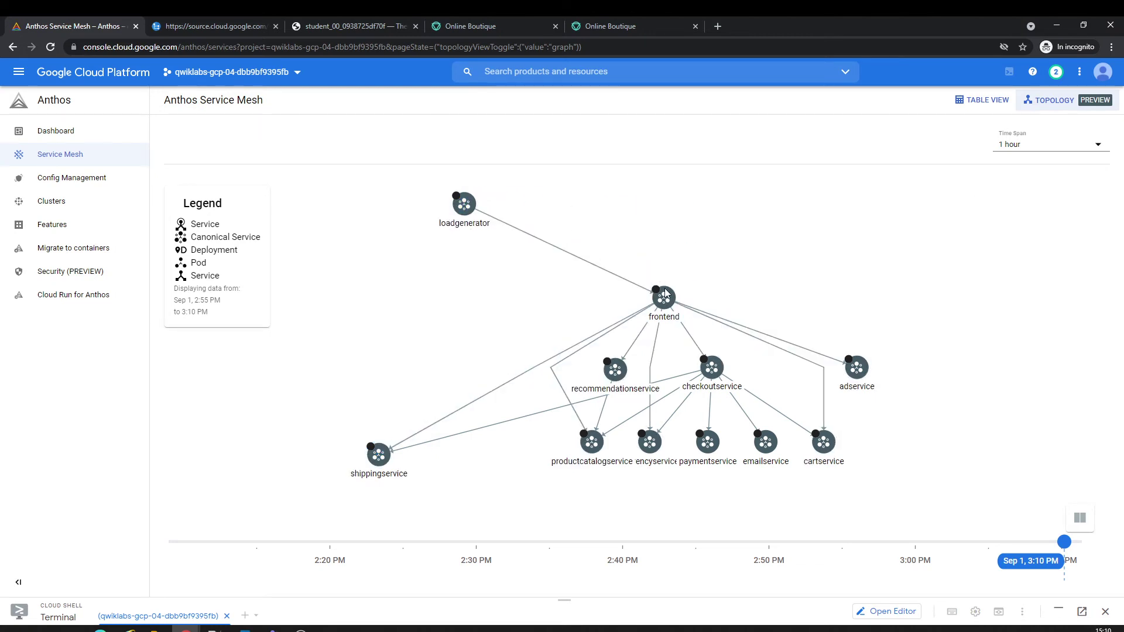
{"action": "left_click_drag", "start_coordinate": [666, 293], "coordinate": [662, 203]}
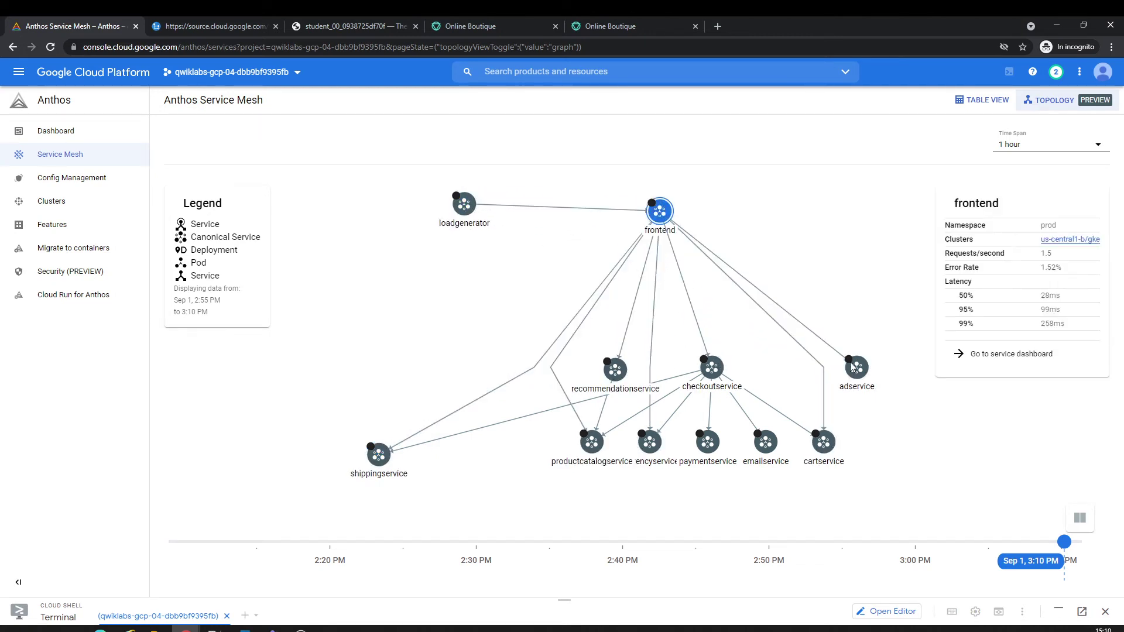
{"action": "left_click_drag", "start_coordinate": [851, 366], "coordinate": [871, 277]}
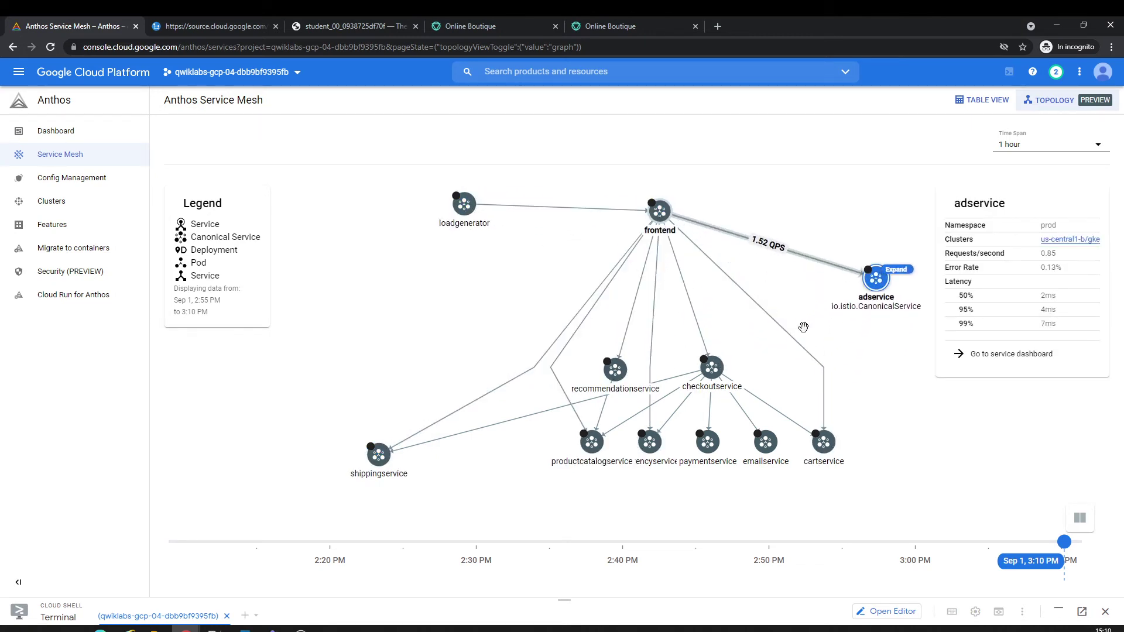
{"action": "left_click", "coordinate": [917, 439]}
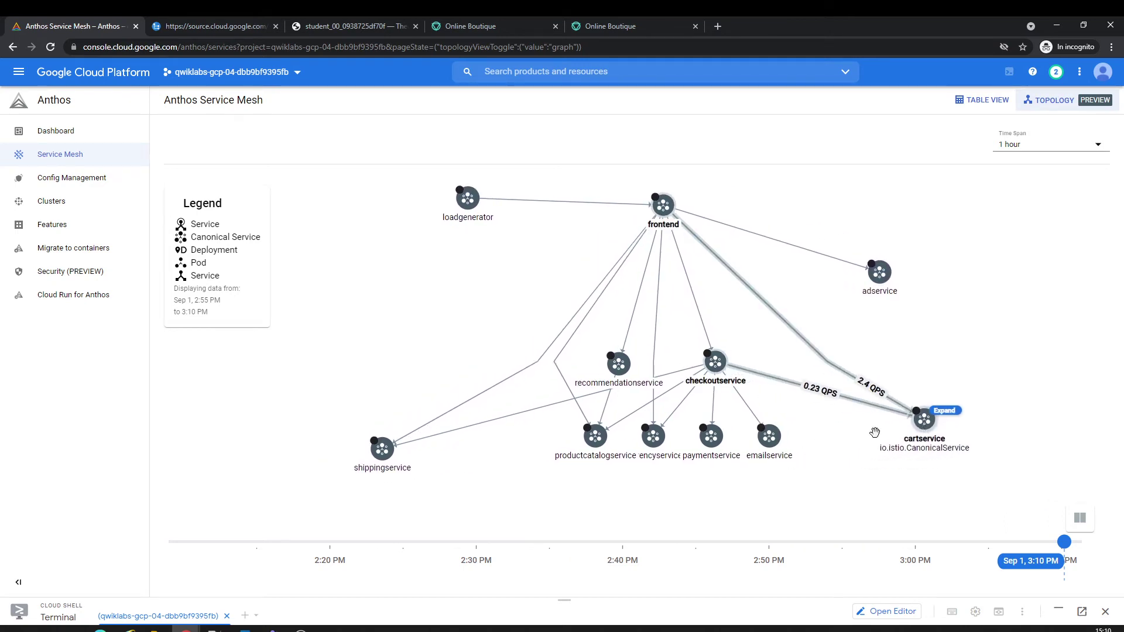
Step: Reposition the emailservice, paymentservice, currencyservice, productcatalogservice and shippingservice nodes in the topology graph so their labels no longer overlap
{"action": "left_click", "coordinate": [923, 419]}
{"action": "left_click_drag", "start_coordinate": [768, 436], "coordinate": [845, 470]}
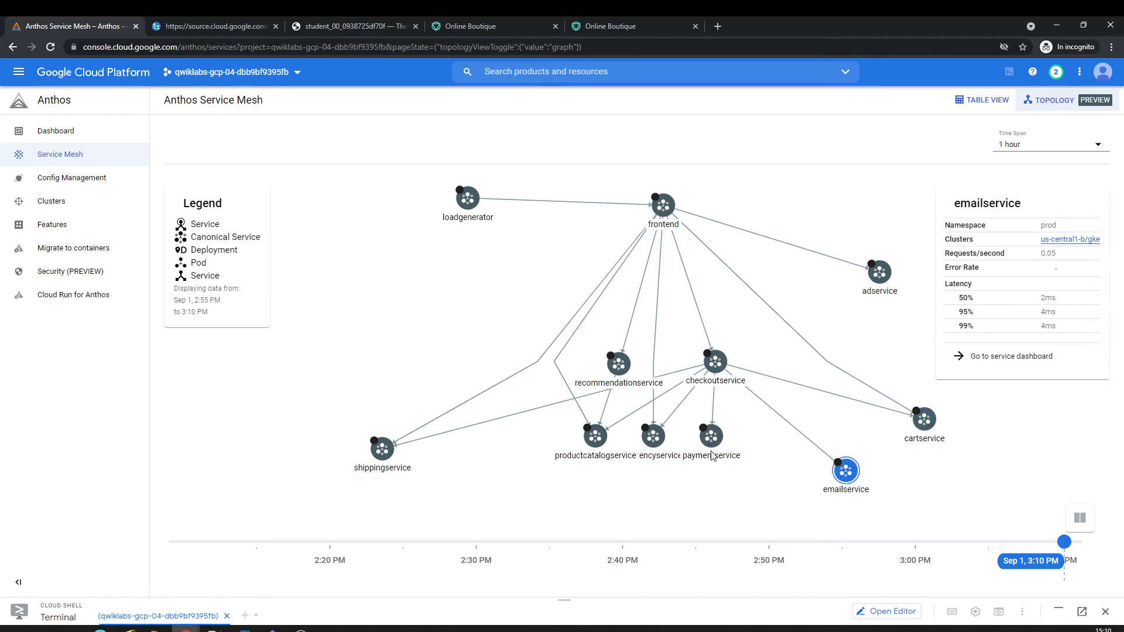
{"action": "left_click_drag", "start_coordinate": [712, 456], "coordinate": [749, 496]}
{"action": "left_click_drag", "start_coordinate": [653, 438], "coordinate": [643, 496]}
{"action": "left_click_drag", "start_coordinate": [592, 440], "coordinate": [510, 494]}
{"action": "left_click_drag", "start_coordinate": [392, 452], "coordinate": [375, 423]}
{"action": "left_click", "coordinate": [525, 359]}
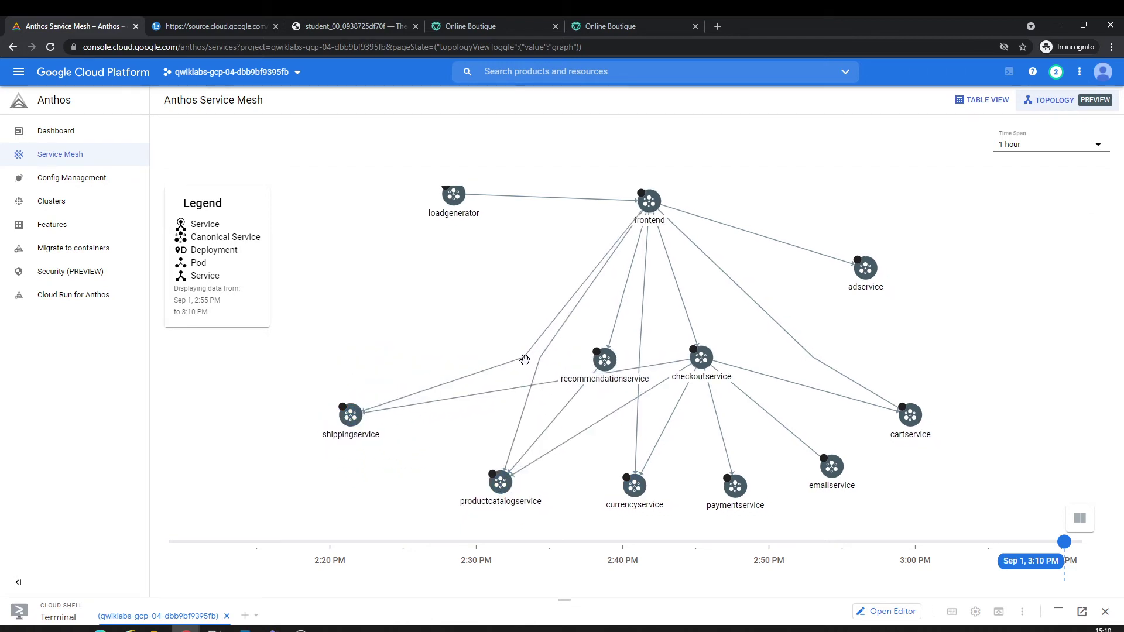
Step: Lower the checkoutservice node toward its dependencies, move recommendationservice above productcatalogservice, and place shippingservice between productcatalogservice and currencyservice
{"action": "left_click_drag", "start_coordinate": [609, 366], "coordinate": [606, 346]}
{"action": "left_click_drag", "start_coordinate": [703, 358], "coordinate": [734, 427]}
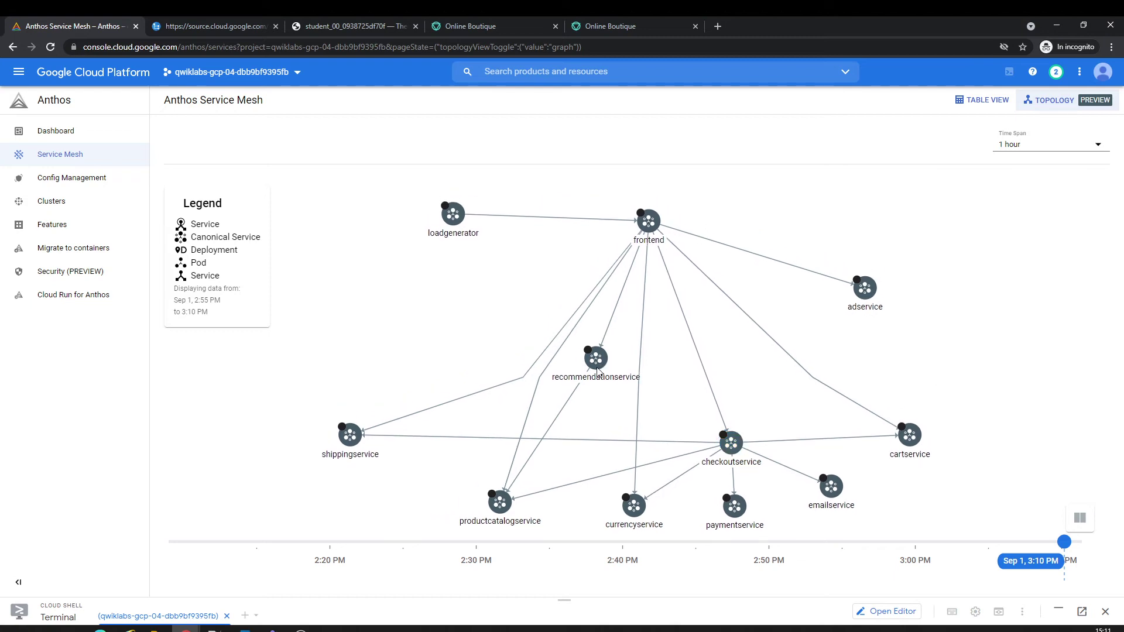
{"action": "left_click_drag", "start_coordinate": [604, 381], "coordinate": [440, 335]}
{"action": "left_click_drag", "start_coordinate": [494, 500], "coordinate": [357, 491]}
{"action": "left_click_drag", "start_coordinate": [383, 454], "coordinate": [494, 516]}
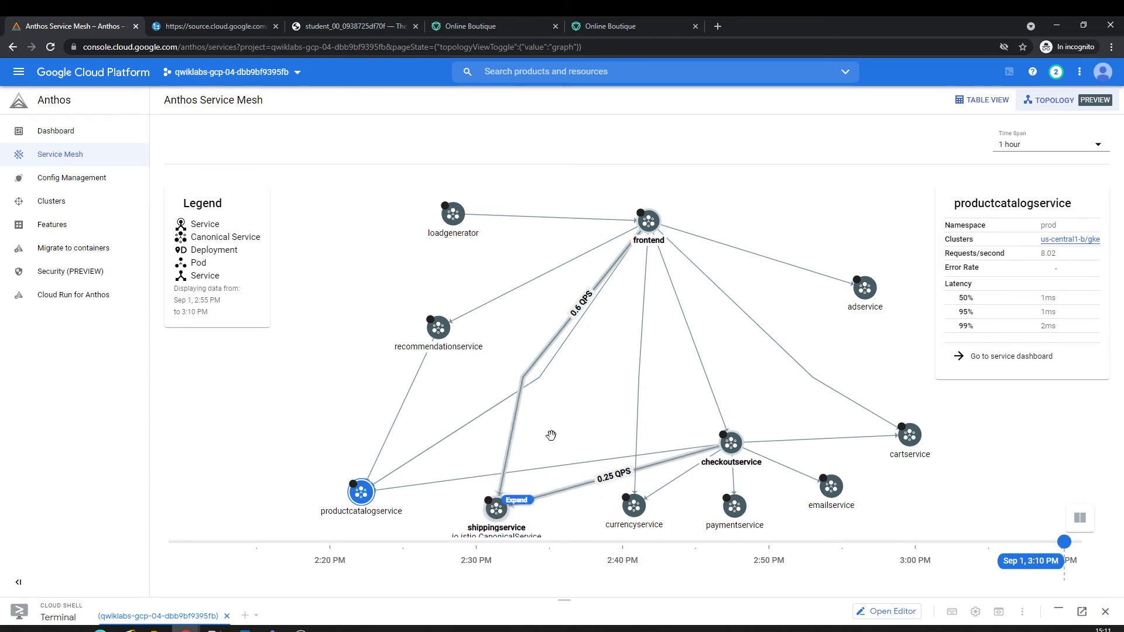
{"action": "left_click", "coordinate": [562, 370]}
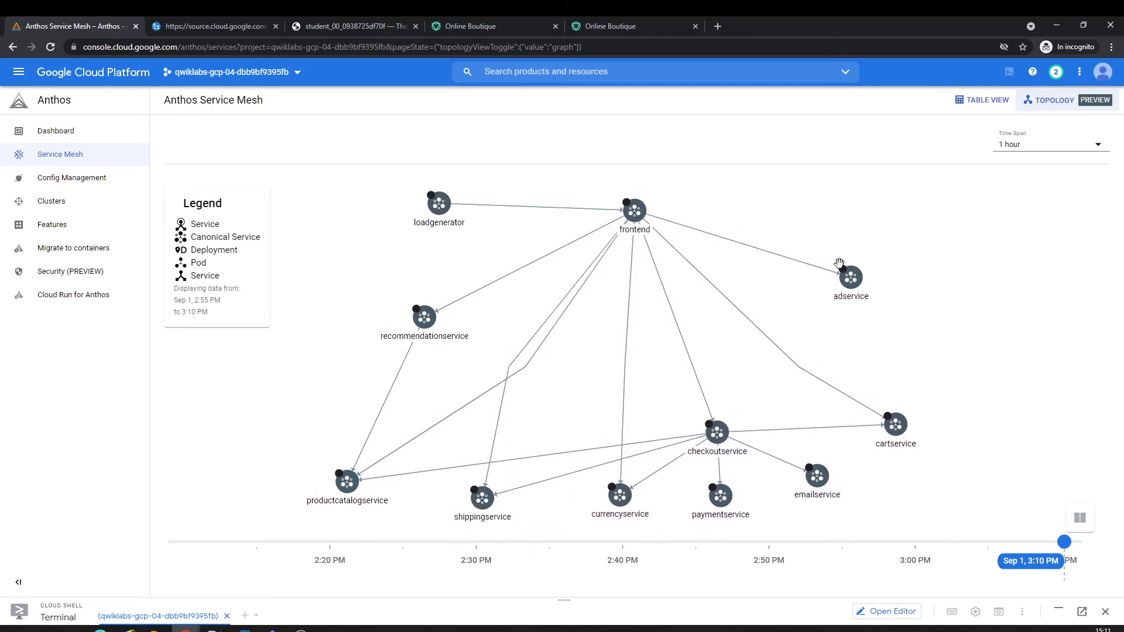
Step: Move the adservice node farther from frontend, recommendationservice closer to frontend, and productcatalogservice slightly lower in the topology graph
{"action": "left_click_drag", "start_coordinate": [840, 263], "coordinate": [937, 334]}
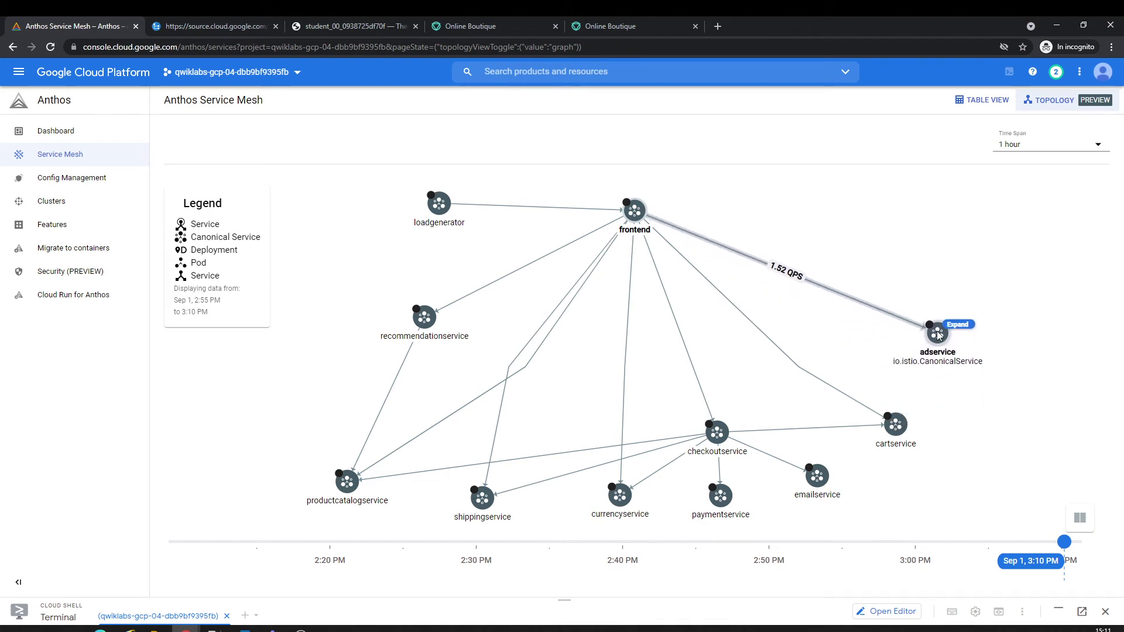
{"action": "left_click", "coordinate": [937, 331]}
{"action": "left_click", "coordinate": [439, 323]}
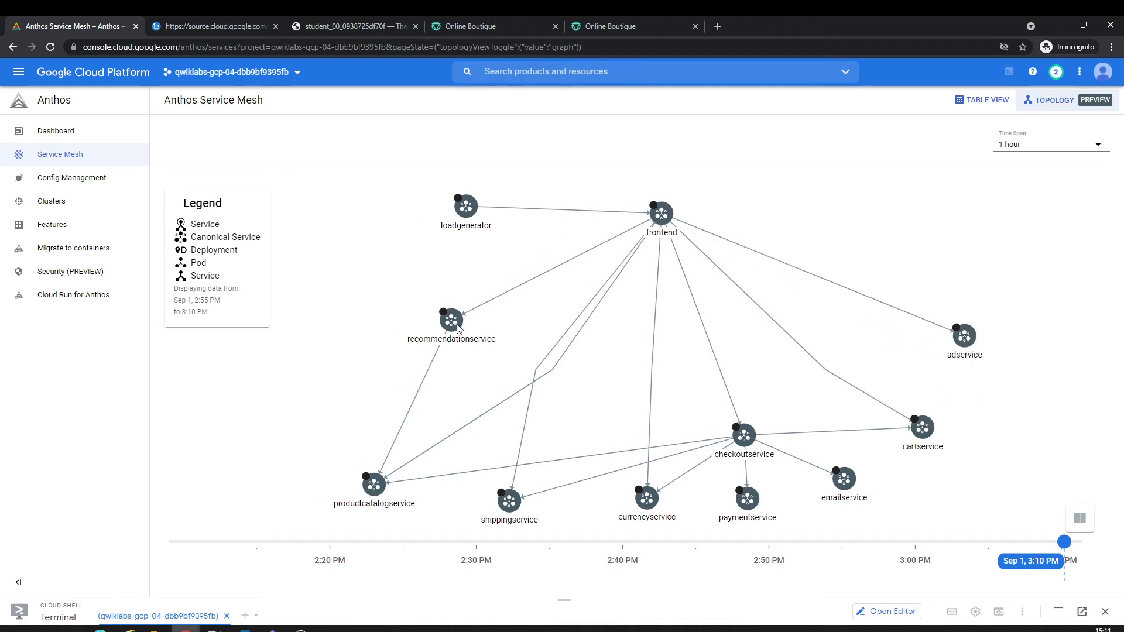
{"action": "left_click_drag", "start_coordinate": [458, 327], "coordinate": [495, 334]}
{"action": "left_click", "coordinate": [489, 327]}
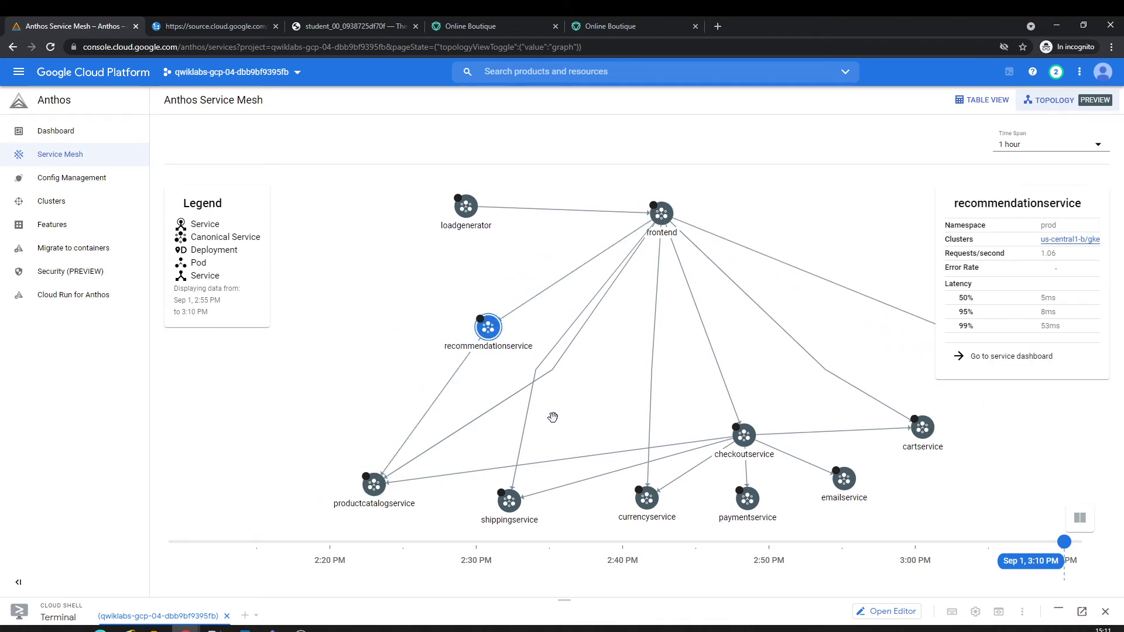
{"action": "mouse_move", "coordinate": [383, 484]}
{"action": "left_mouse_down"}
{"action": "mouse_move", "coordinate": [417, 473]}
{"action": "mouse_move", "coordinate": [354, 468]}
{"action": "mouse_move", "coordinate": [393, 463]}
{"action": "mouse_move", "coordinate": [410, 480]}
{"action": "mouse_move", "coordinate": [384, 501]}
{"action": "left_mouse_up"}
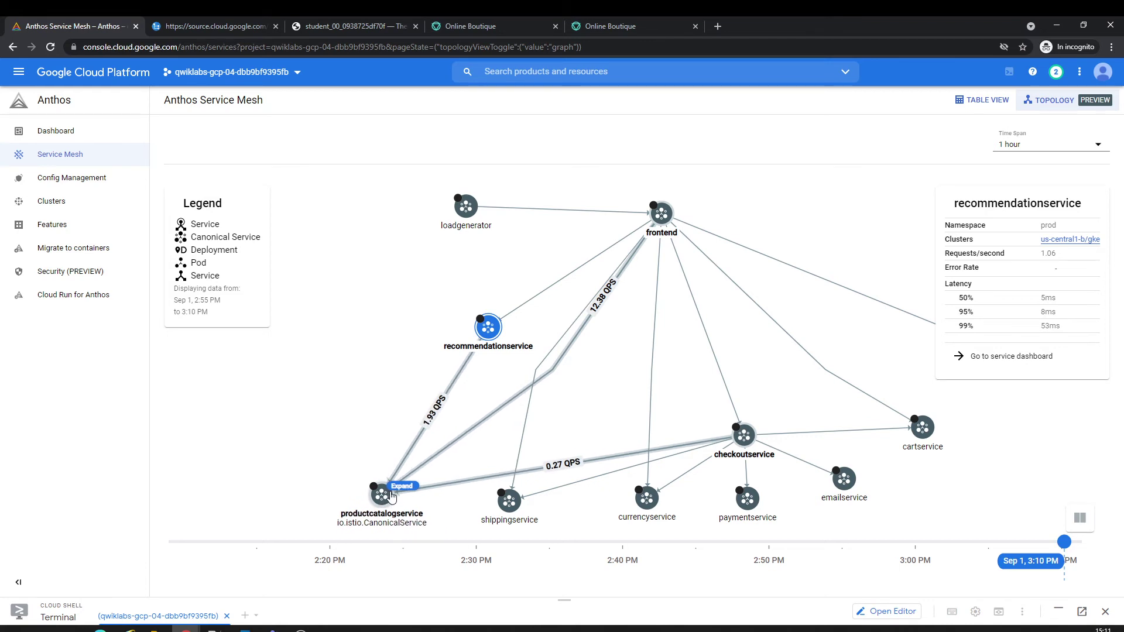
Step: Lower the cartservice node, place adservice beside it, and move loadgenerator farther from frontend and level with it
{"action": "left_click_drag", "start_coordinate": [924, 438], "coordinate": [937, 484]}
{"action": "left_click", "coordinate": [937, 483]}
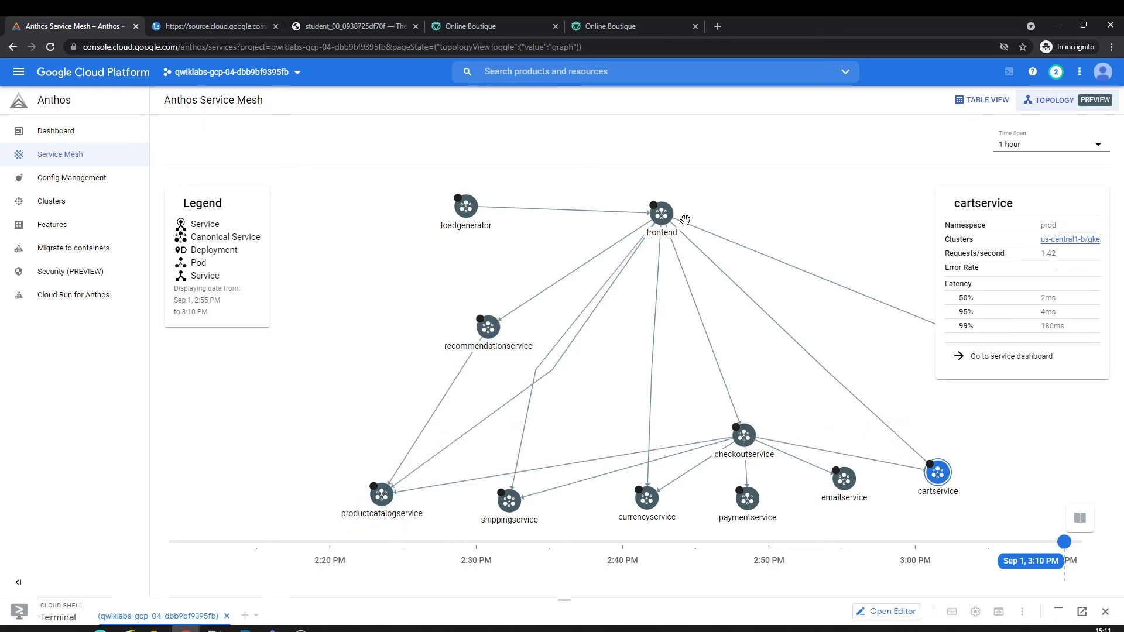
{"action": "mouse_move", "coordinate": [677, 221]}
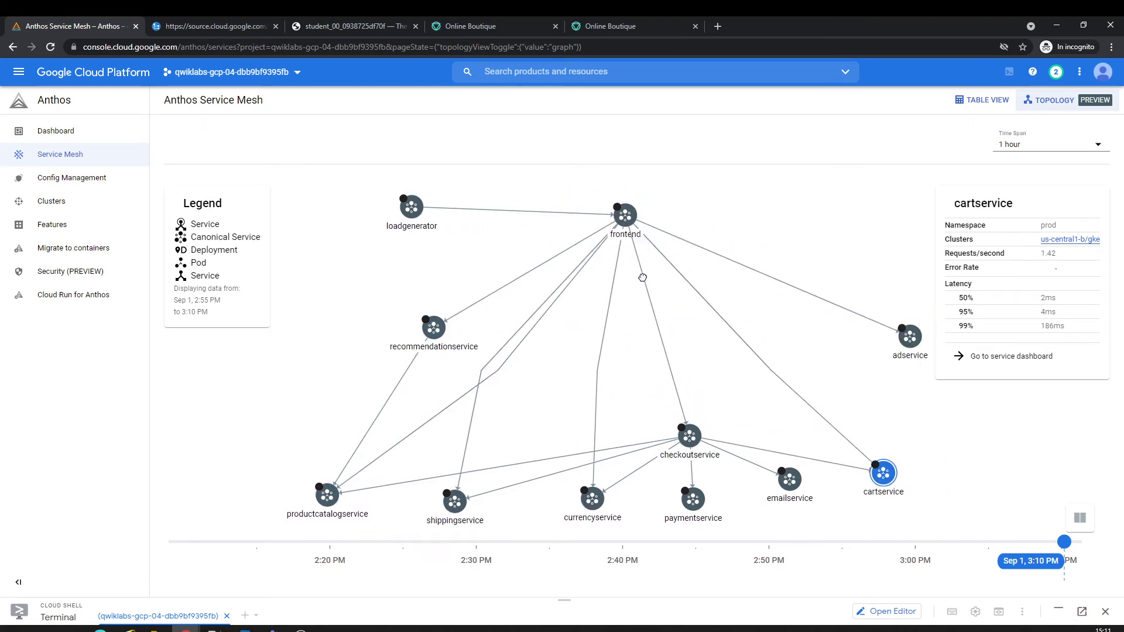
{"action": "mouse_move", "coordinate": [878, 343]}
{"action": "left_click_drag", "start_coordinate": [878, 342], "coordinate": [953, 471]}
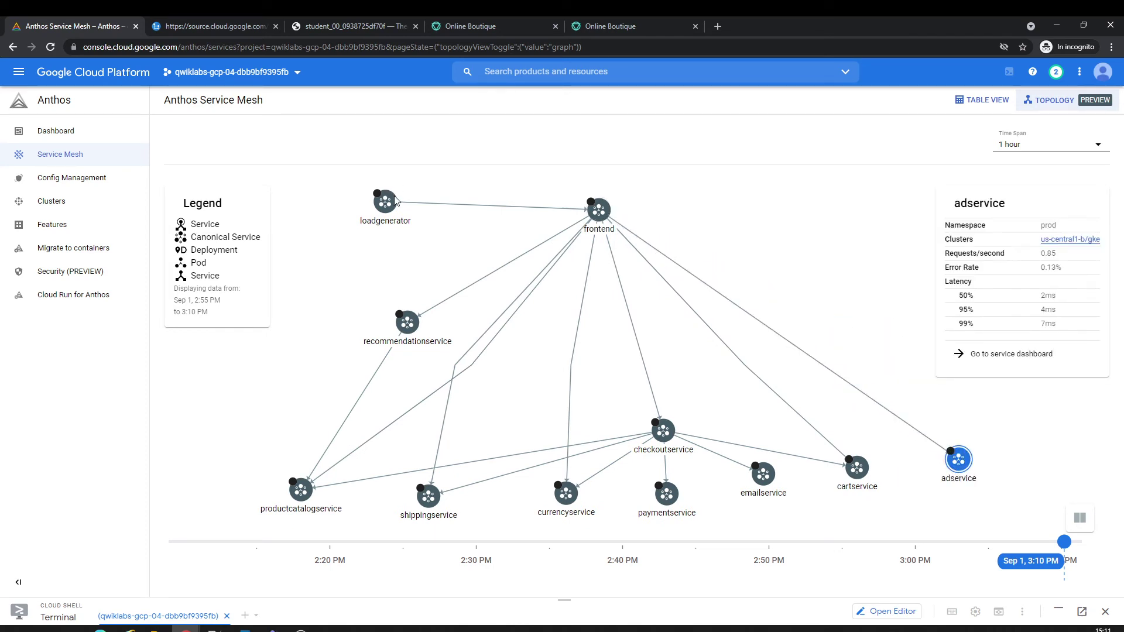
{"action": "left_click_drag", "start_coordinate": [395, 201], "coordinate": [342, 212]}
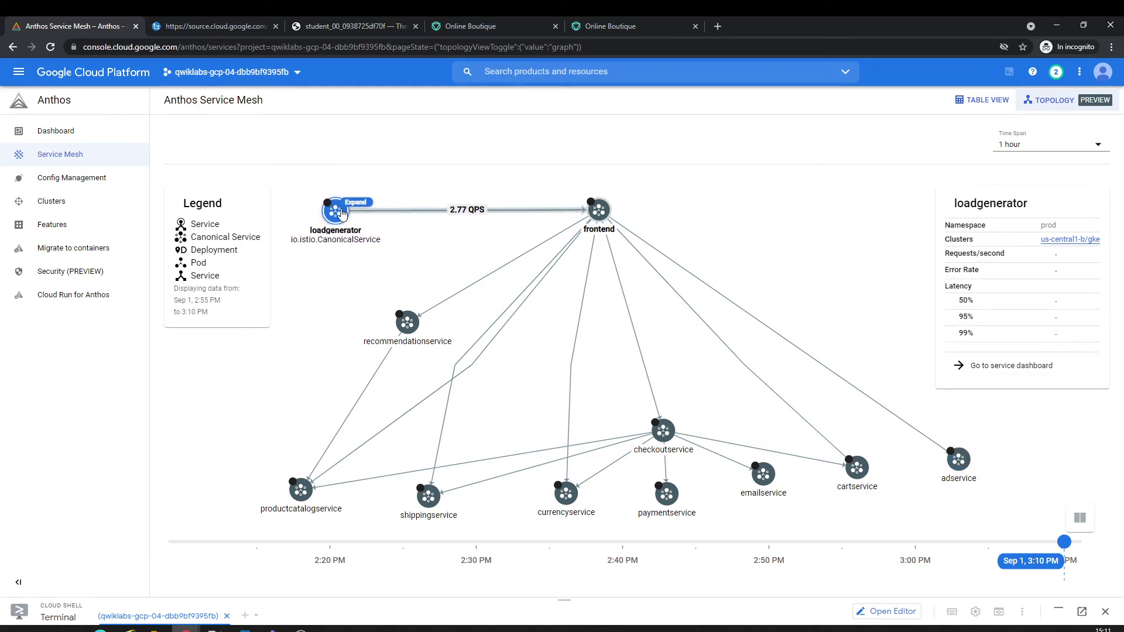
Step: Look through the Anthos Config Management and Clusters pages and return to the Service Mesh page
{"action": "left_click", "coordinate": [82, 185]}
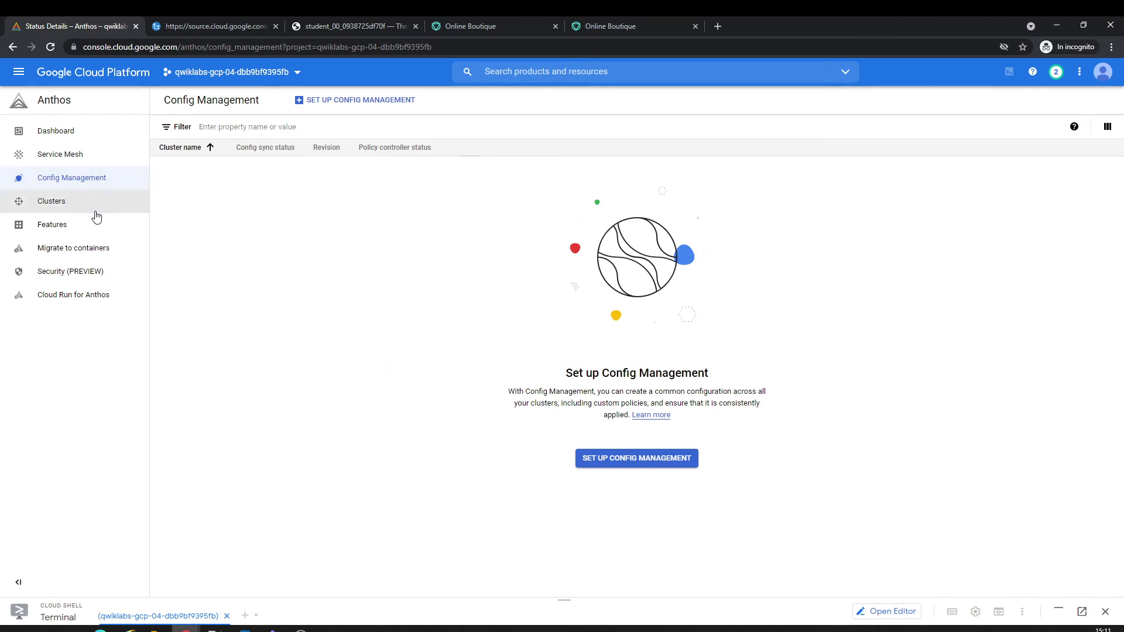
{"action": "left_click", "coordinate": [69, 206]}
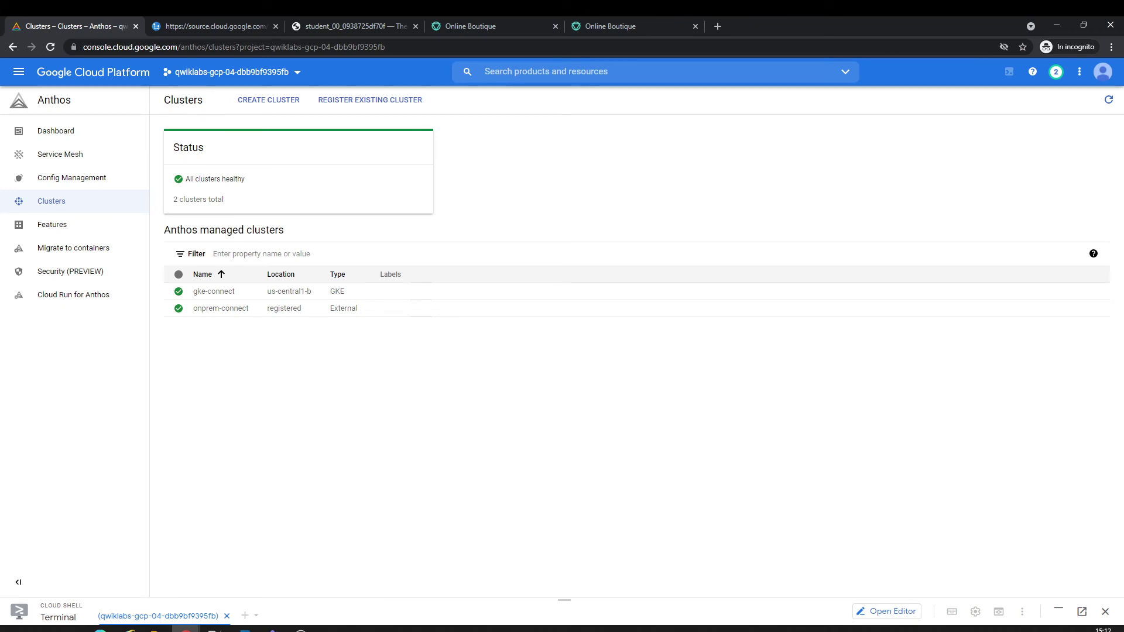
{"action": "left_click", "coordinate": [96, 159]}
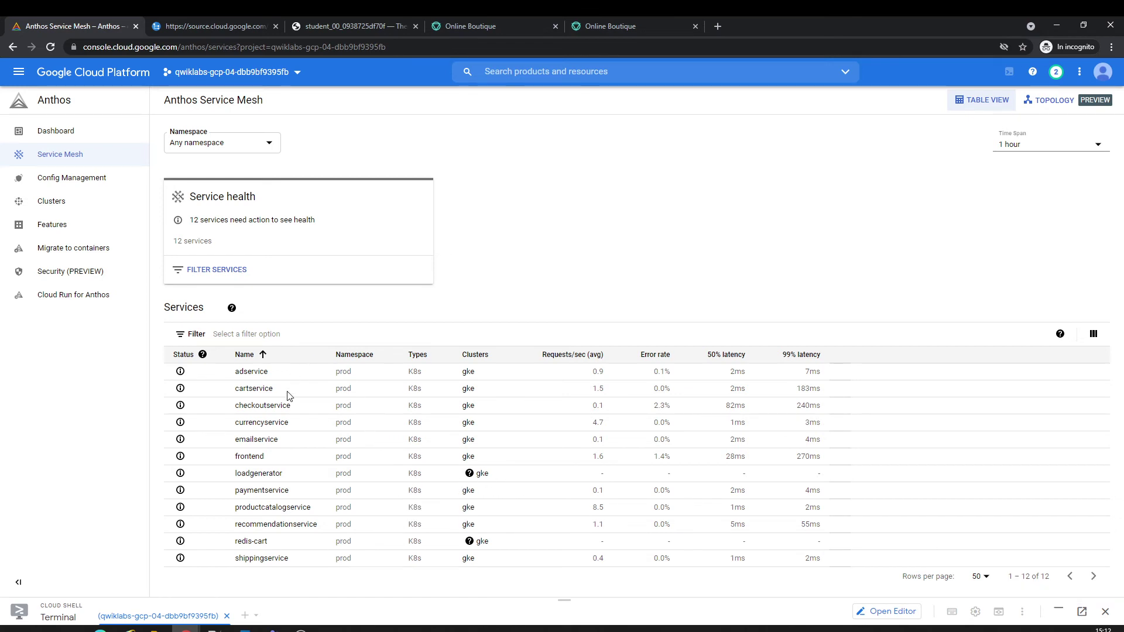
Step: Enlarge the Cloud Shell pane and list the namespaces and cluster roles of the gke cluster with kubectl
{"action": "left_click_drag", "start_coordinate": [308, 599], "coordinate": [301, 436]}
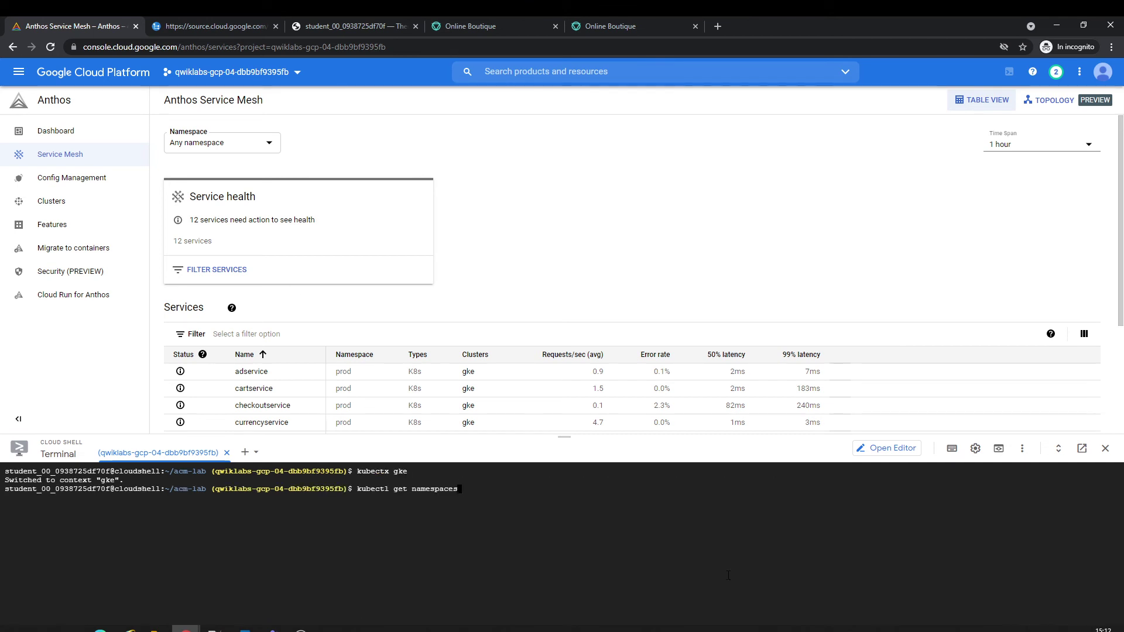
{"action": "key", "text": "Return"}
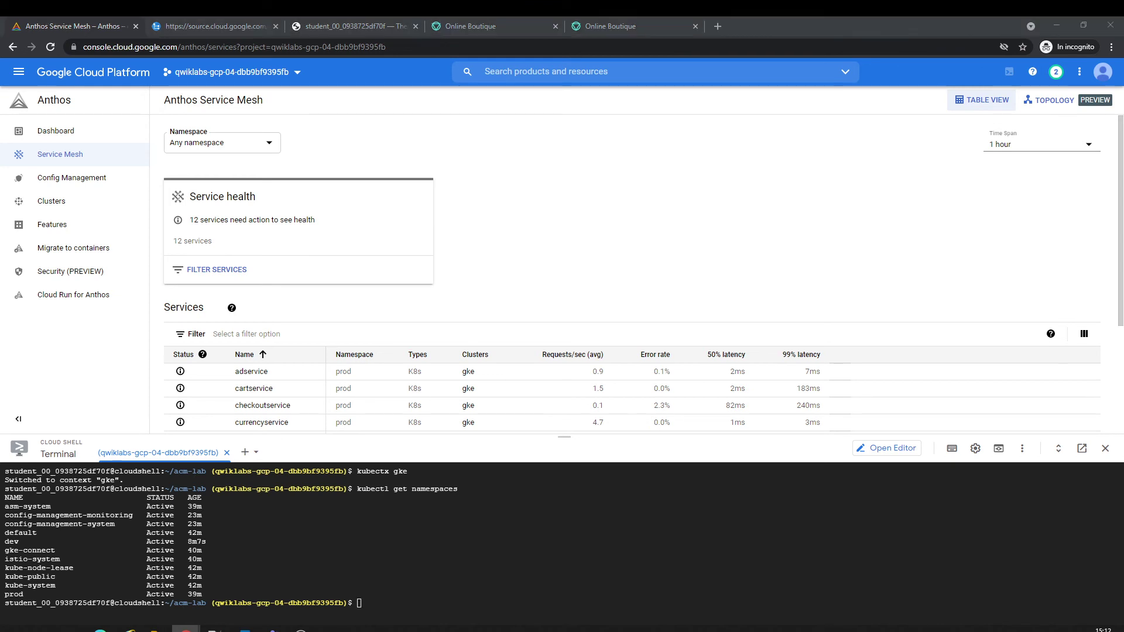
{"action": "left_click", "coordinate": [386, 560]}
{"action": "type", "text": "kubectl get clusterroles"}
{"action": "key", "text": "Return"}
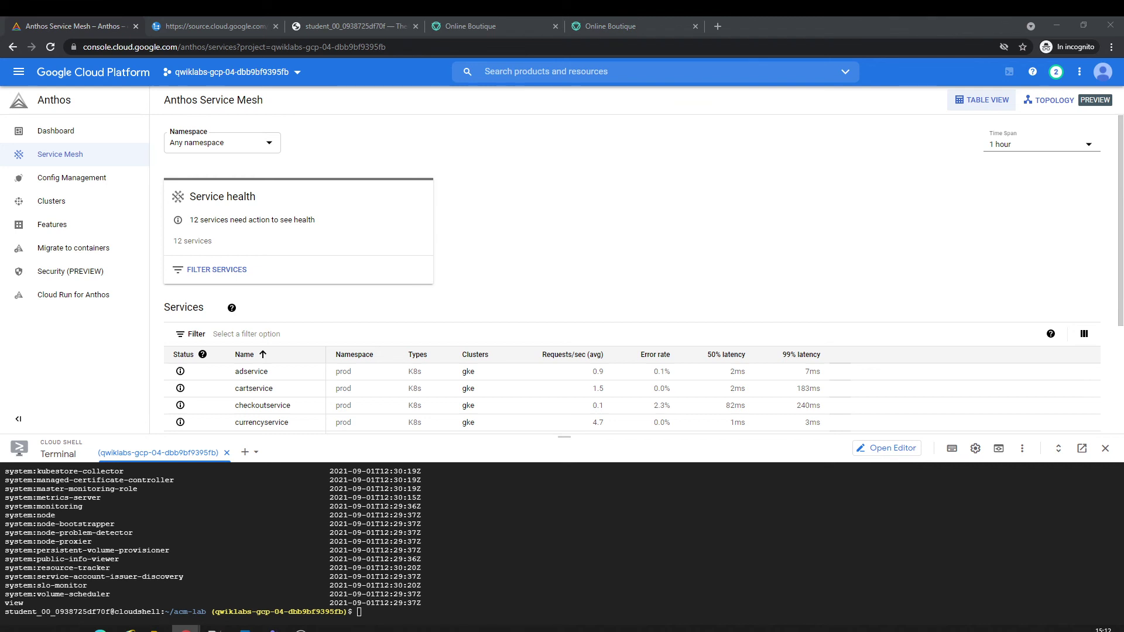
Step: List the gke cluster role bindings and describe the namespace-readers binding in a taller Cloud Shell pane
{"action": "left_click", "coordinate": [638, 617]}
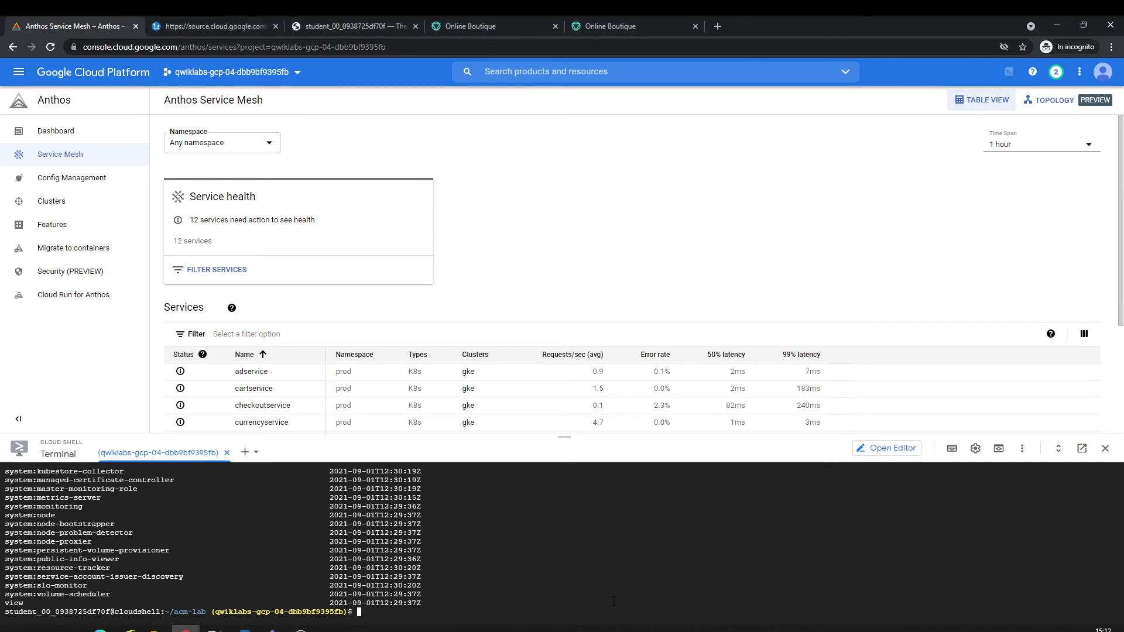
{"action": "type", "text": "kubectl get clusterrolebindings"}
{"action": "key", "text": "Return"}
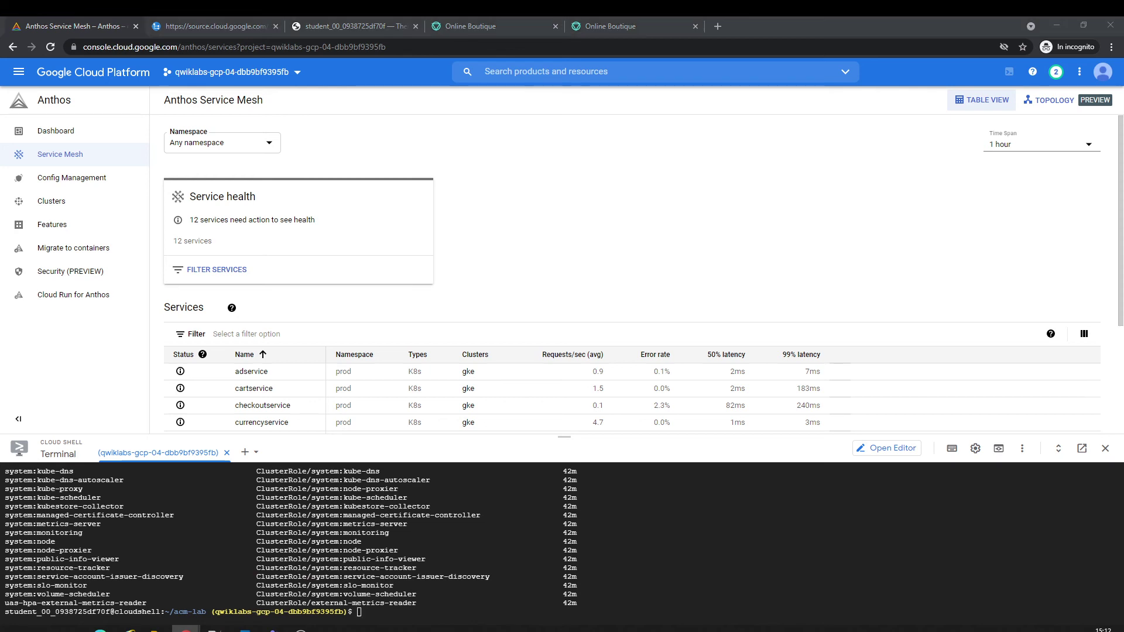
{"action": "left_click", "coordinate": [729, 529]}
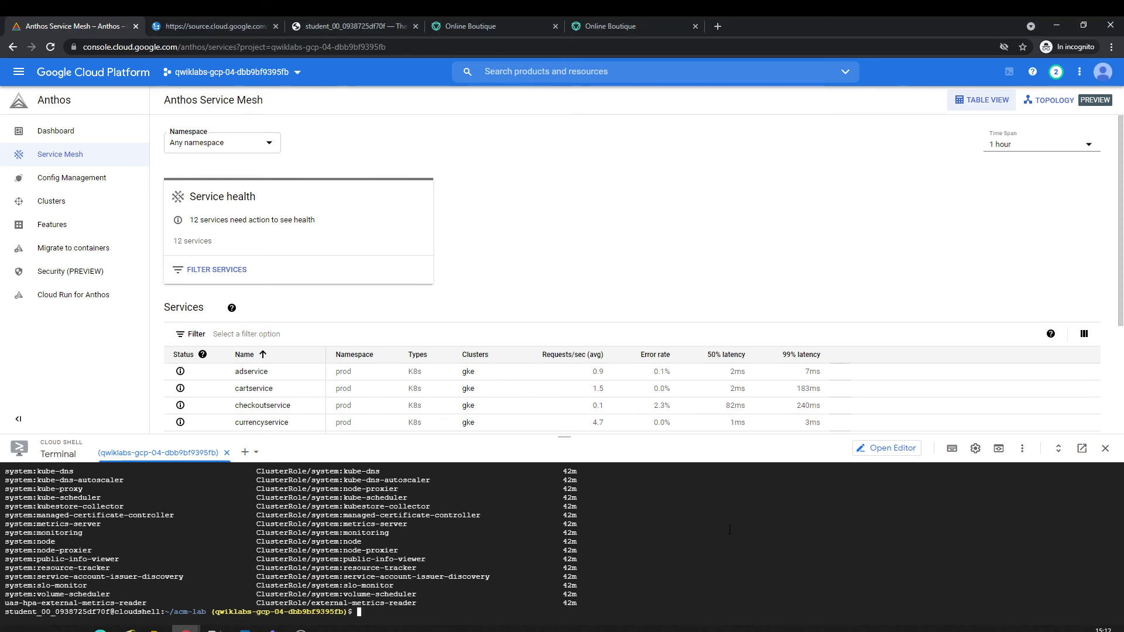
{"action": "type", "text": "kubectl describe clusterrolebinding namespace-readers"}
{"action": "key", "text": "Return"}
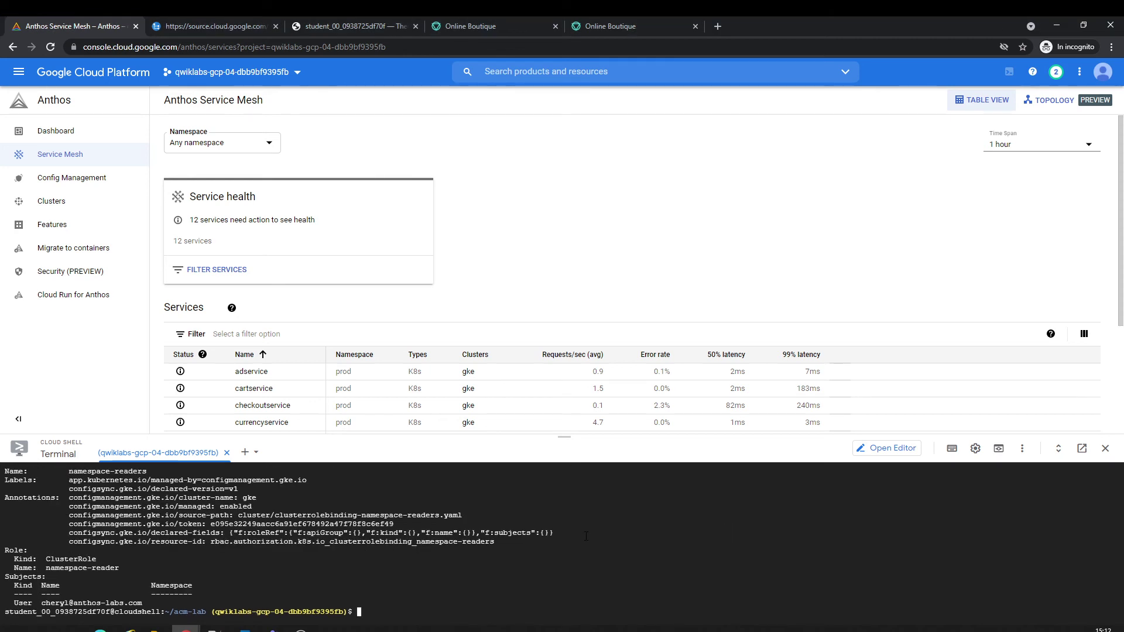
{"action": "left_click_drag", "start_coordinate": [563, 436], "coordinate": [560, 281]}
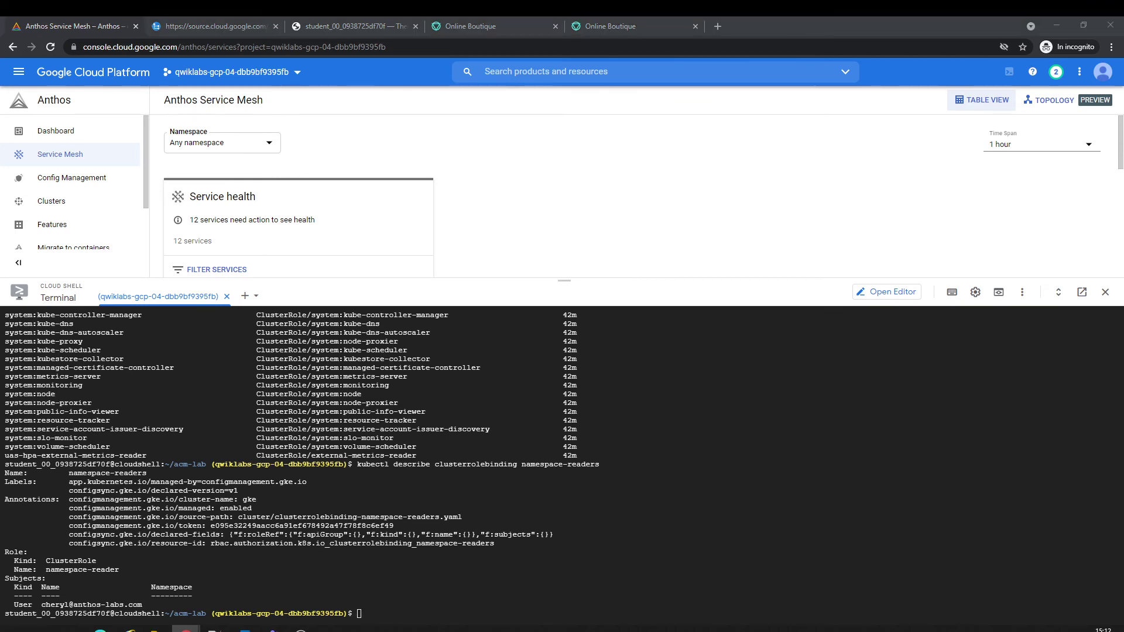
Step: List the role bindings in the dev and prod namespaces of the gke cluster with kubectl
{"action": "left_click", "coordinate": [589, 531]}
{"action": "type", "text": "kubectl get rolebindings -n dev"}
{"action": "key", "text": "Return"}
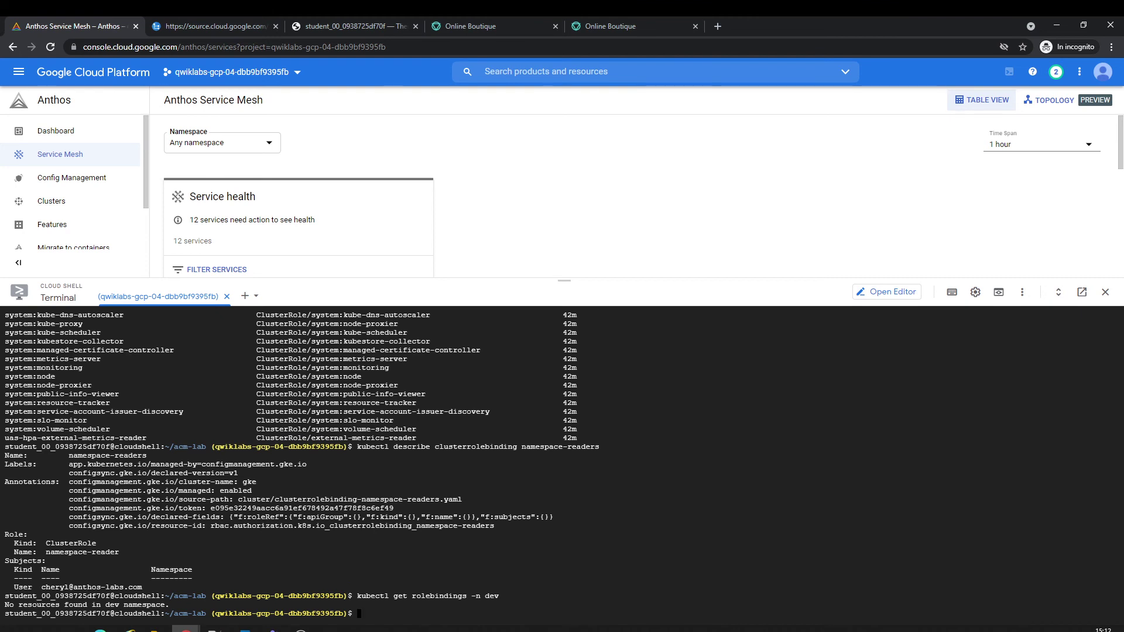
{"action": "left_click", "coordinate": [597, 529]}
{"action": "type", "text": "kubectl get rolebindings -n prod"}
{"action": "key", "text": "Return"}
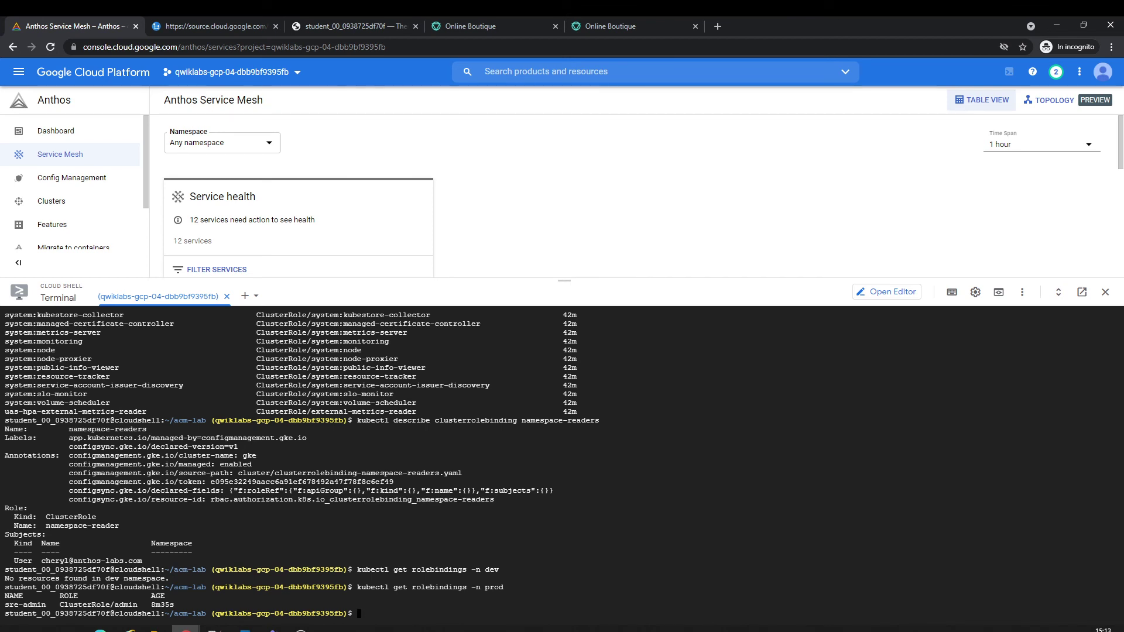
Step: Switch the kubectl context to onprem.k8s.local with kubectx and clear the terminal
{"action": "left_click", "coordinate": [593, 517]}
{"action": "type", "text": "kubectx onprem.k8s.local"}
{"action": "key", "text": "Return"}
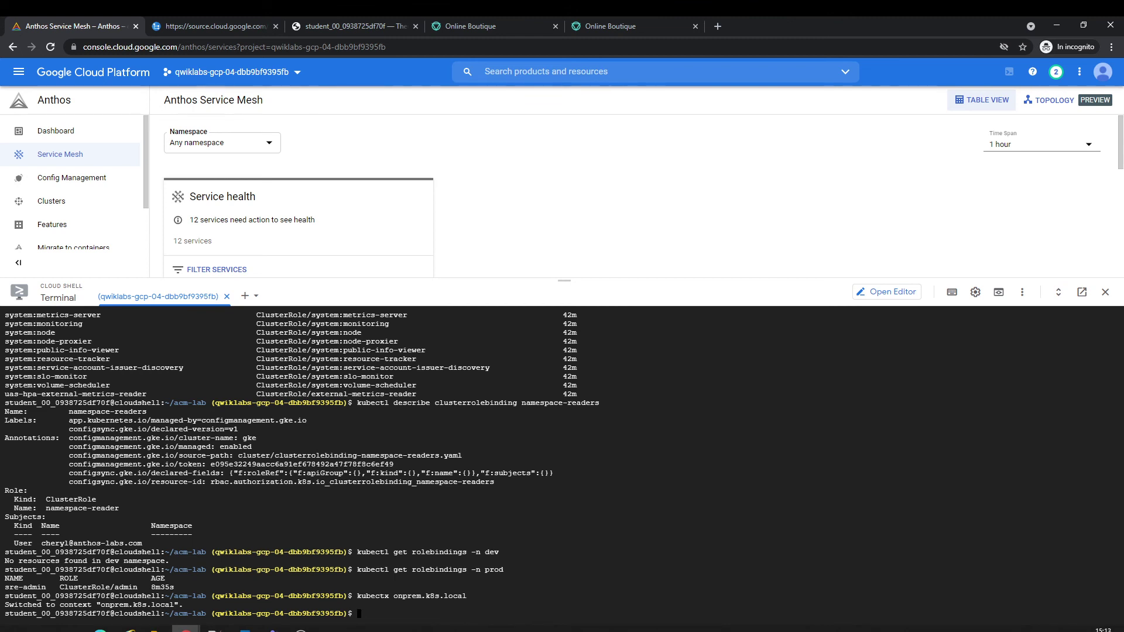
{"action": "left_click", "coordinate": [582, 563]}
{"action": "key", "text": "ctrl+l"}
Step: Try to start a tmux session in Cloud Shell and clear the terminal output
{"action": "type", "text": "tmux"}
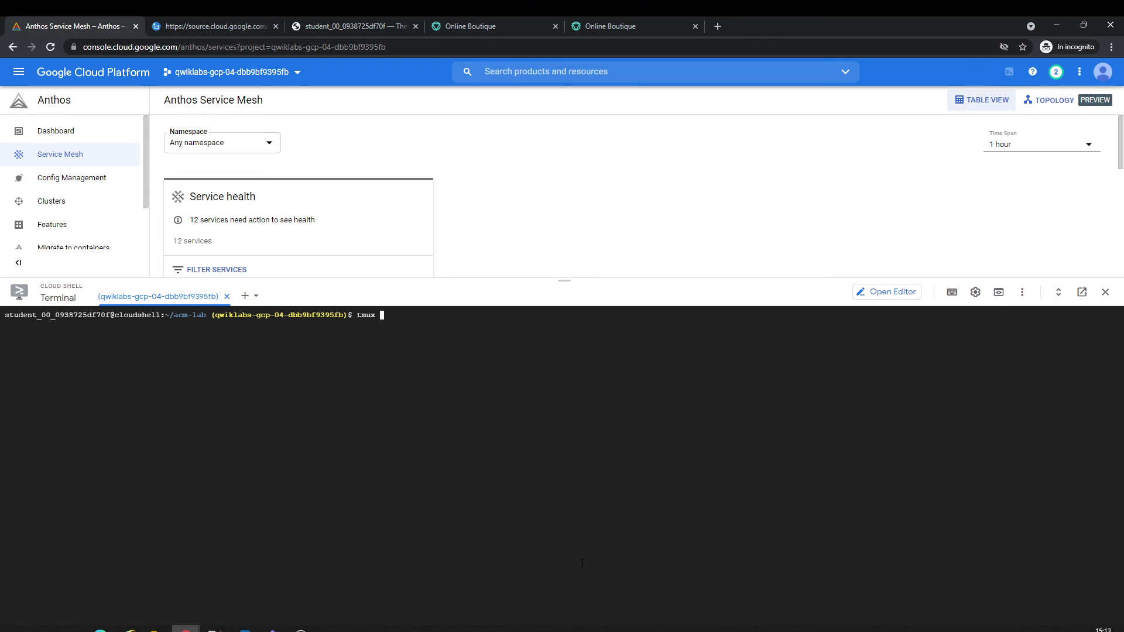
{"action": "key", "text": "Return"}
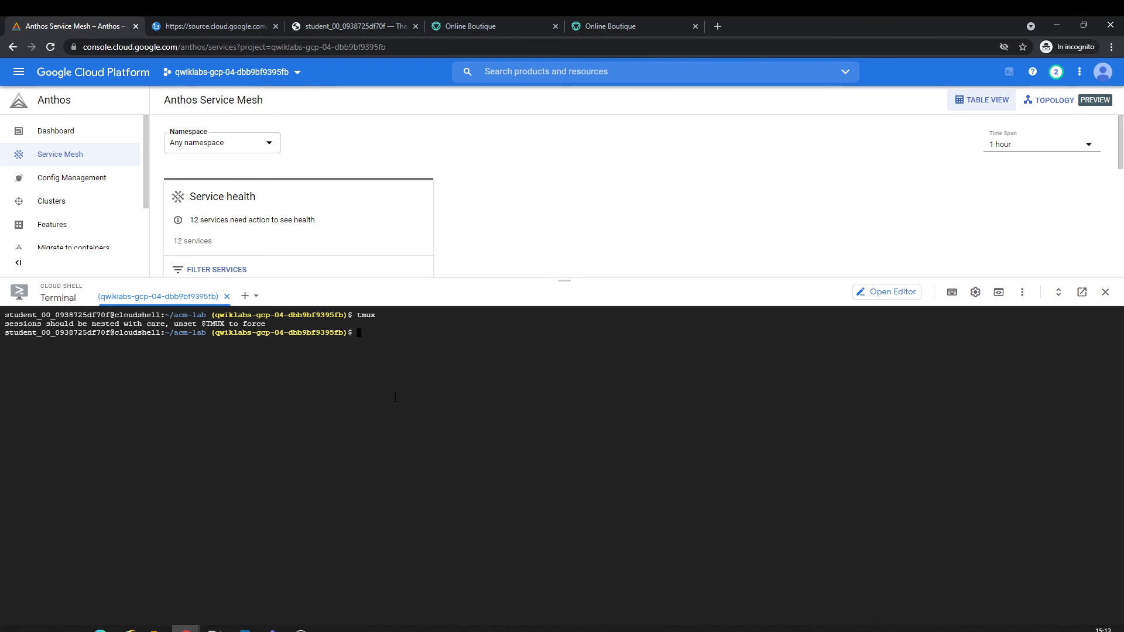
{"action": "key", "text": "ctrl+l"}
Step: Shrink the Cloud Shell pane to view the Service Mesh services table and open the Config Management page
{"action": "left_click_drag", "start_coordinate": [458, 280], "coordinate": [487, 481]}
{"action": "scroll", "coordinate": [406, 295], "scroll_direction": "down", "scroll_amount": 1}
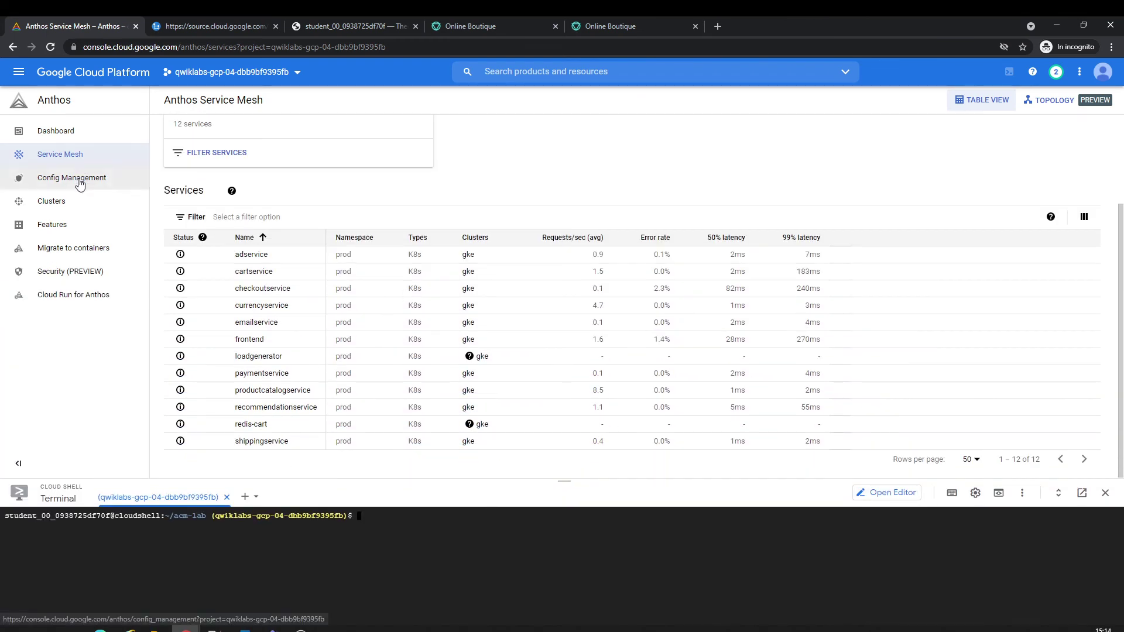
{"action": "left_click", "coordinate": [76, 178]}
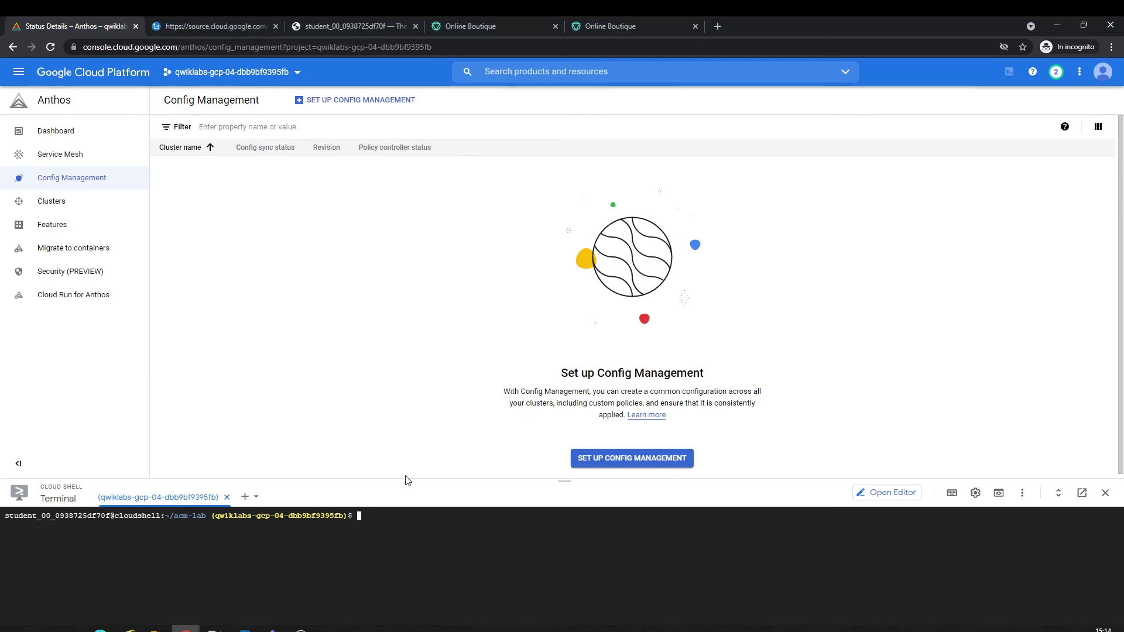
Step: Switch Cloud Shell to the gke context and watch the namespace-readers cluster role binding with kubectl's --watch-only option
{"action": "left_click_drag", "start_coordinate": [403, 477], "coordinate": [403, 391]}
{"action": "type", "text": "kubectx gke"}
{"action": "key", "text": "Return"}
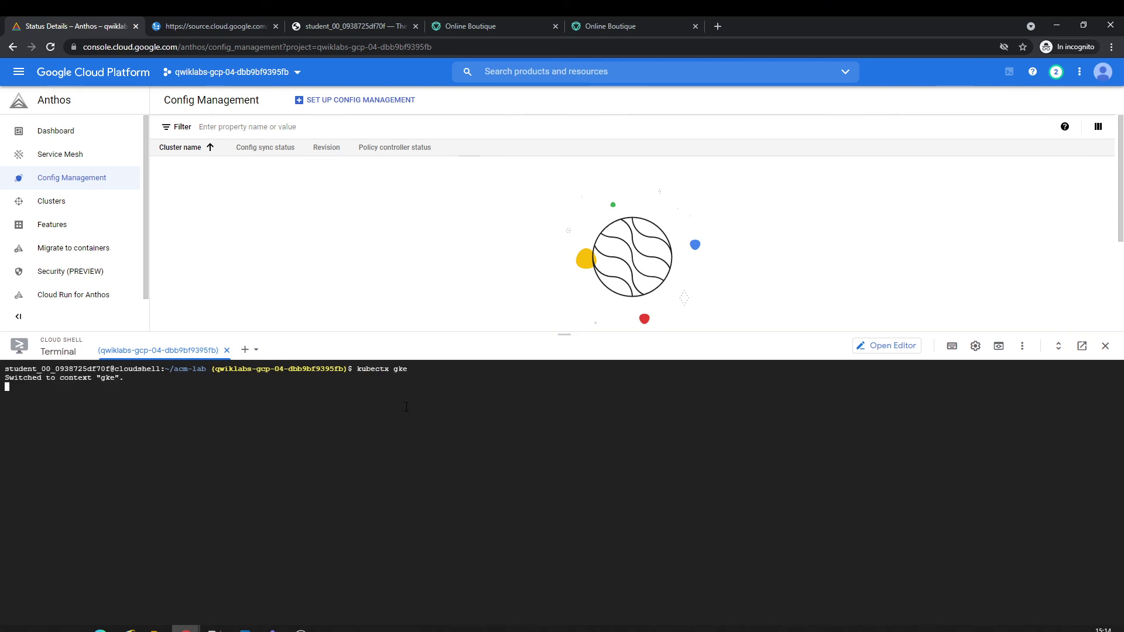
{"action": "type", "text": "kubectl get clusterrolebinding namespace-readers --watch-only"}
{"action": "key", "text": "Return"}
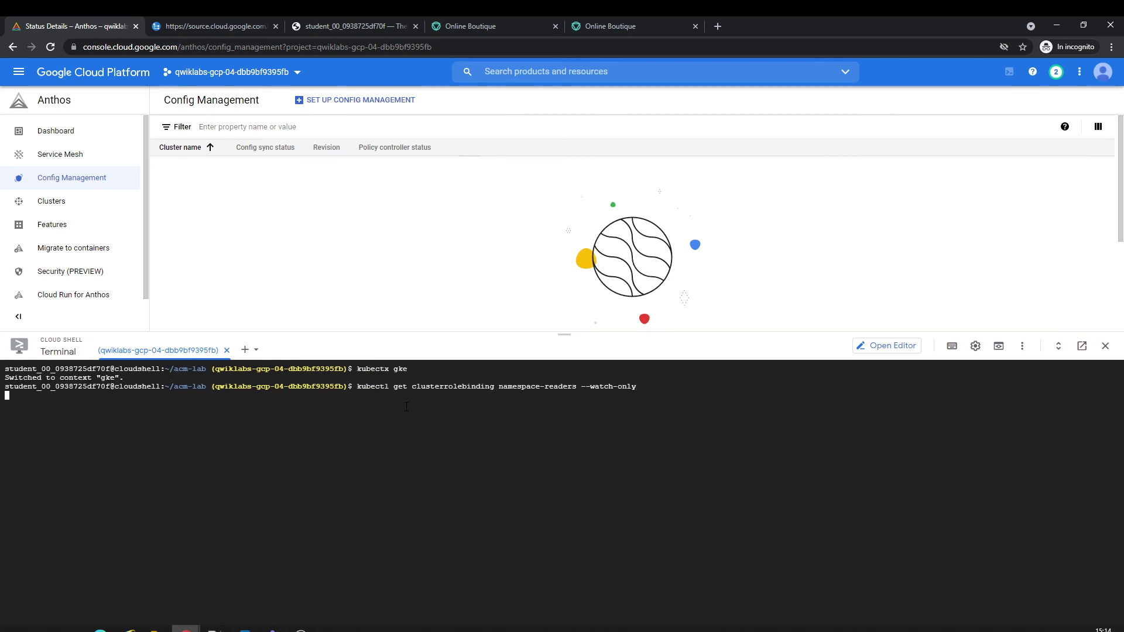
Step: Reduce the Cloud Shell pane's height while the watch runs and open the Service Mesh page
{"action": "left_click_drag", "start_coordinate": [414, 333], "coordinate": [413, 400]}
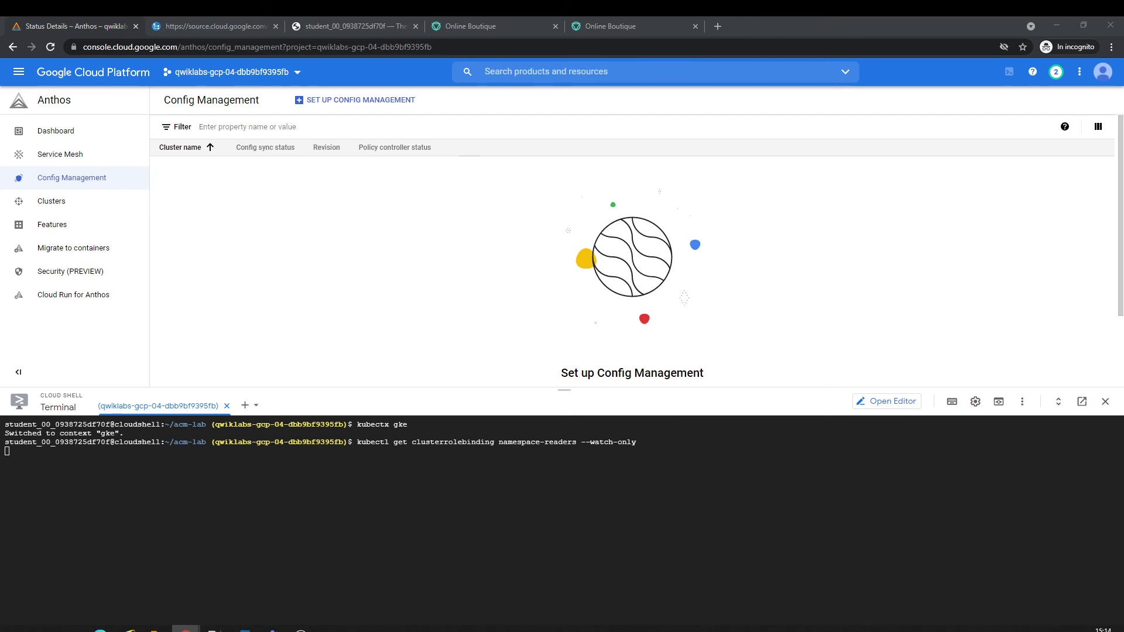
{"action": "left_click", "coordinate": [72, 154]}
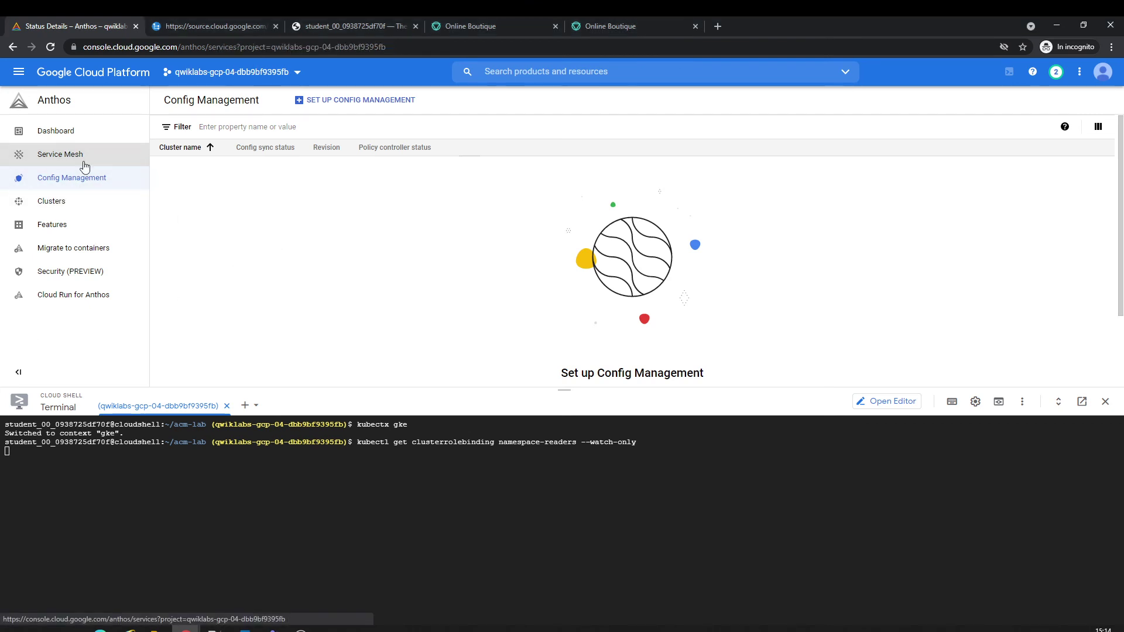
Step: Shrink the Cloud Shell pane and open productcatalogservice from the Service Mesh services table to view its topology
{"action": "left_click_drag", "start_coordinate": [436, 389], "coordinate": [440, 443]}
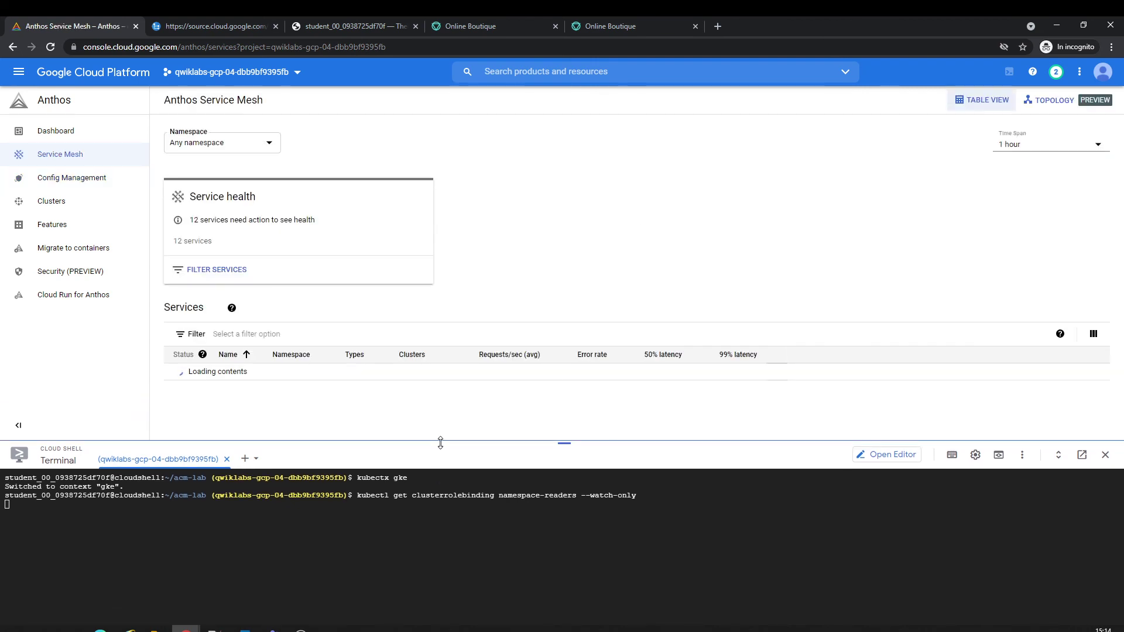
{"action": "scroll", "coordinate": [474, 327], "scroll_direction": "down", "scroll_amount": 3}
{"action": "left_click", "coordinate": [469, 318]}
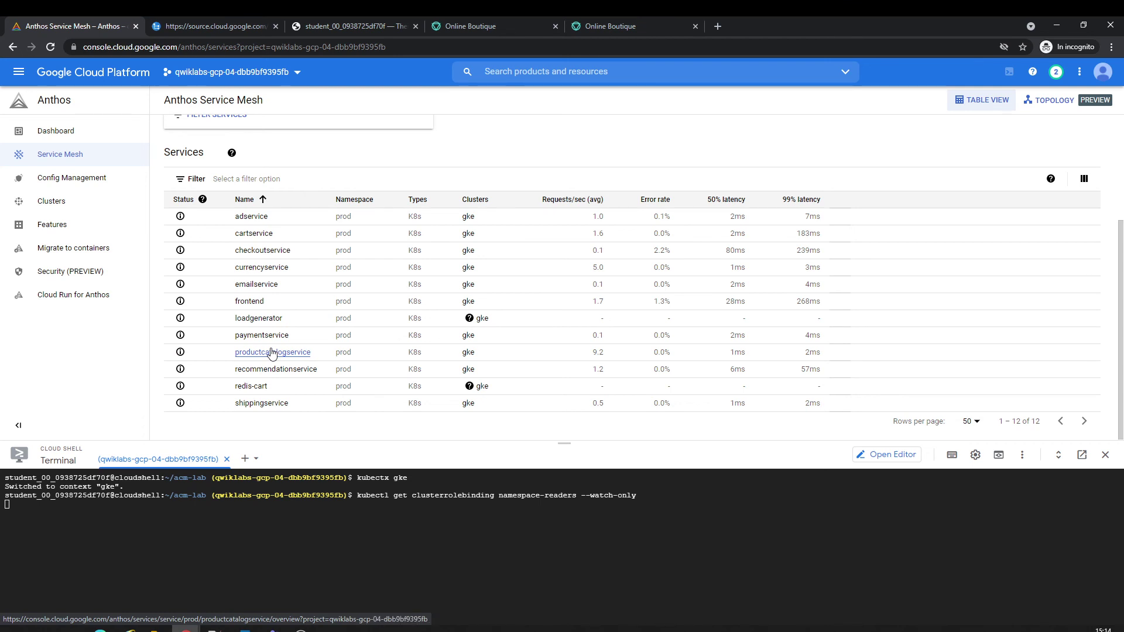
{"action": "left_click", "coordinate": [271, 352]}
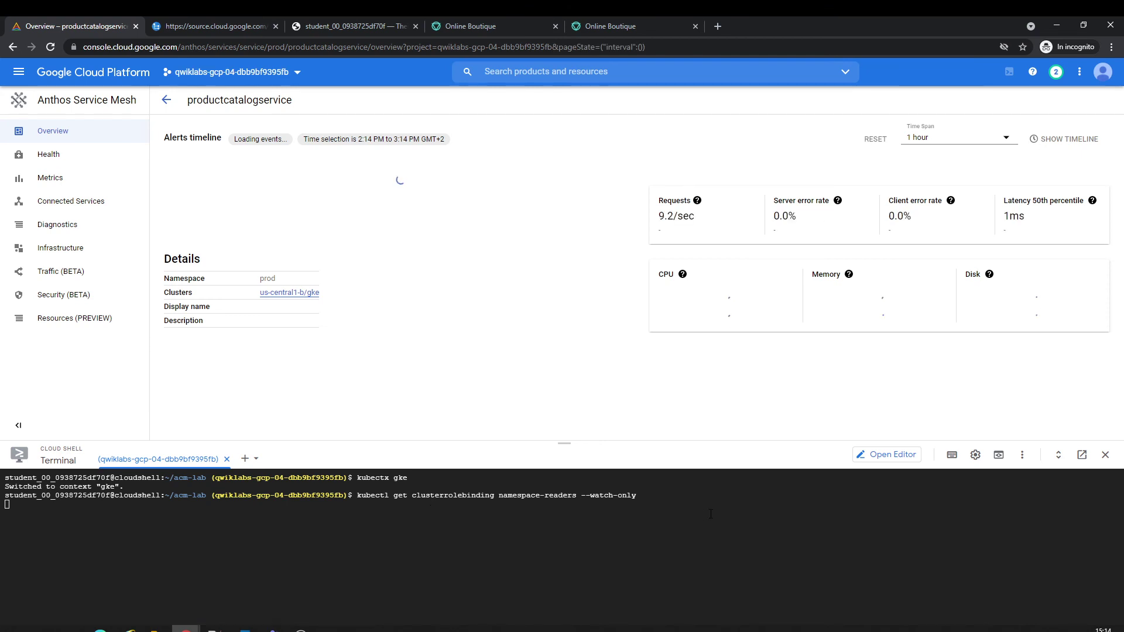
{"action": "scroll", "coordinate": [651, 405], "scroll_direction": "down", "scroll_amount": 1}
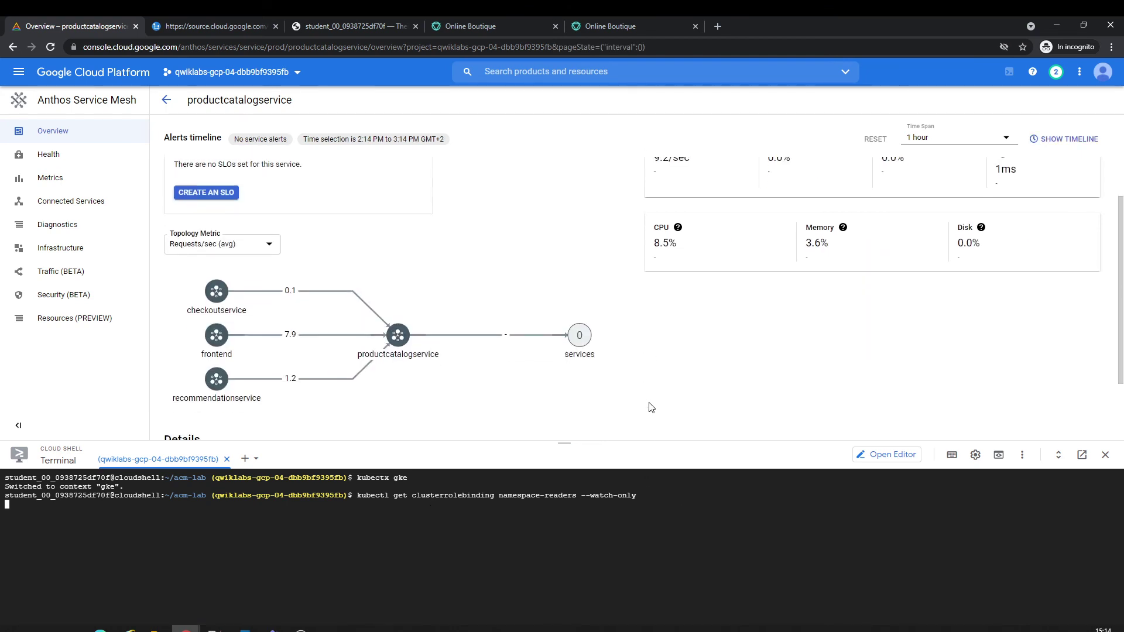
Step: Stop the running watch, switch to the onprem.k8s.local context and watch the namespace-readers cluster role binding with --watch-only
{"action": "key", "text": "ctrl+c"}
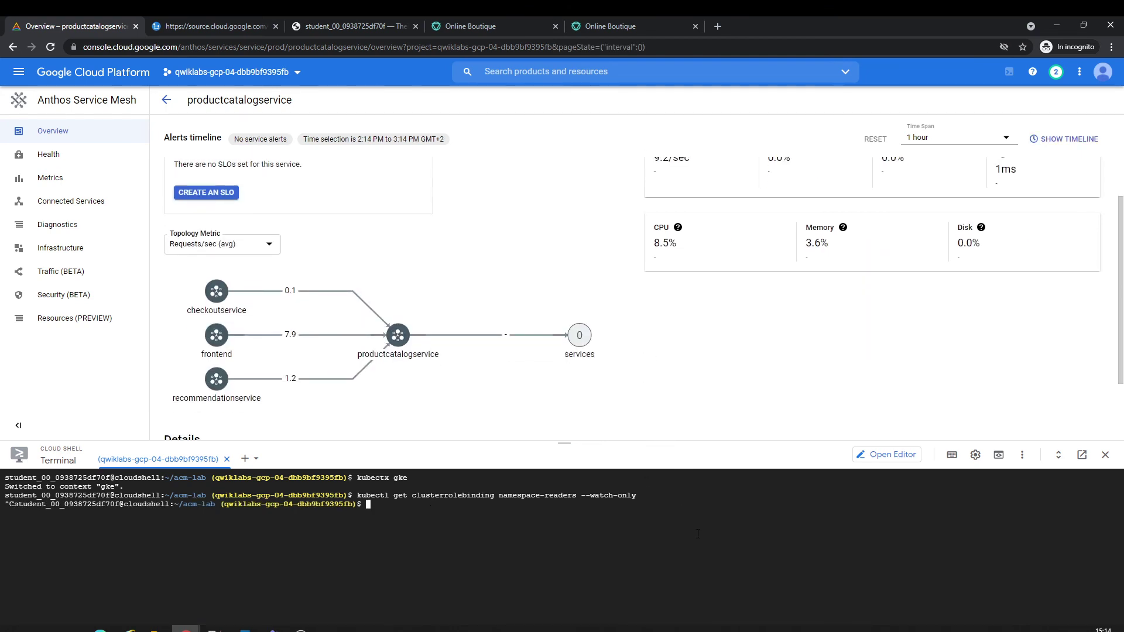
{"action": "key", "text": "ctrl+v"}
{"action": "key", "text": "Return"}
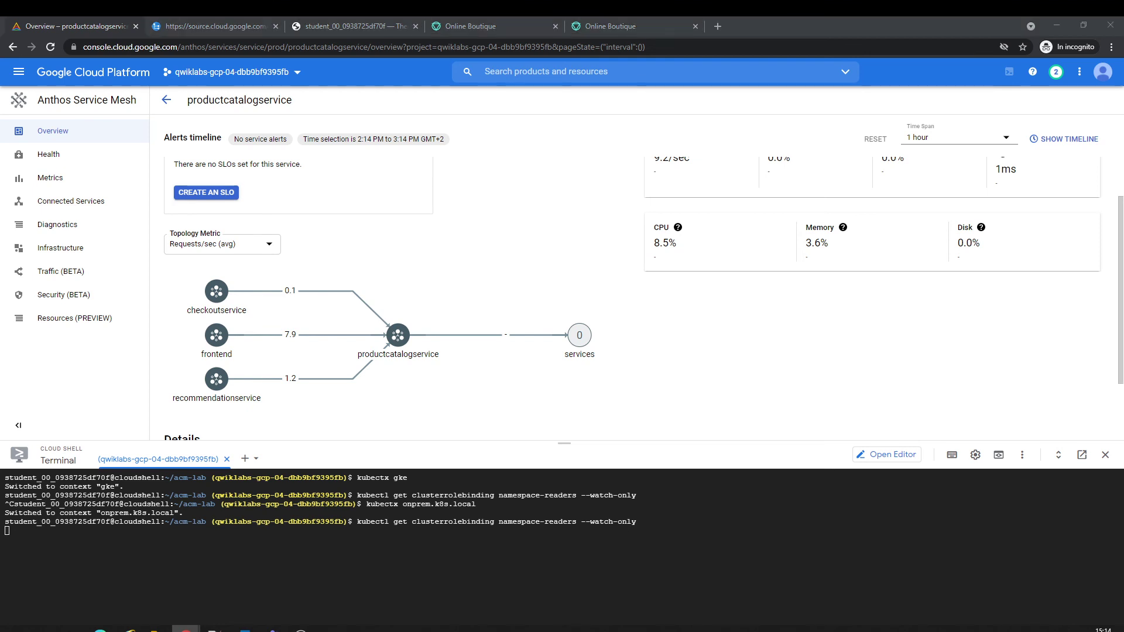
Step: Stop the watch, clear the terminal and delete the namespace-readers cluster role binding in both the gke and onprem.k8s.local contexts
{"action": "left_click", "coordinate": [140, 563]}
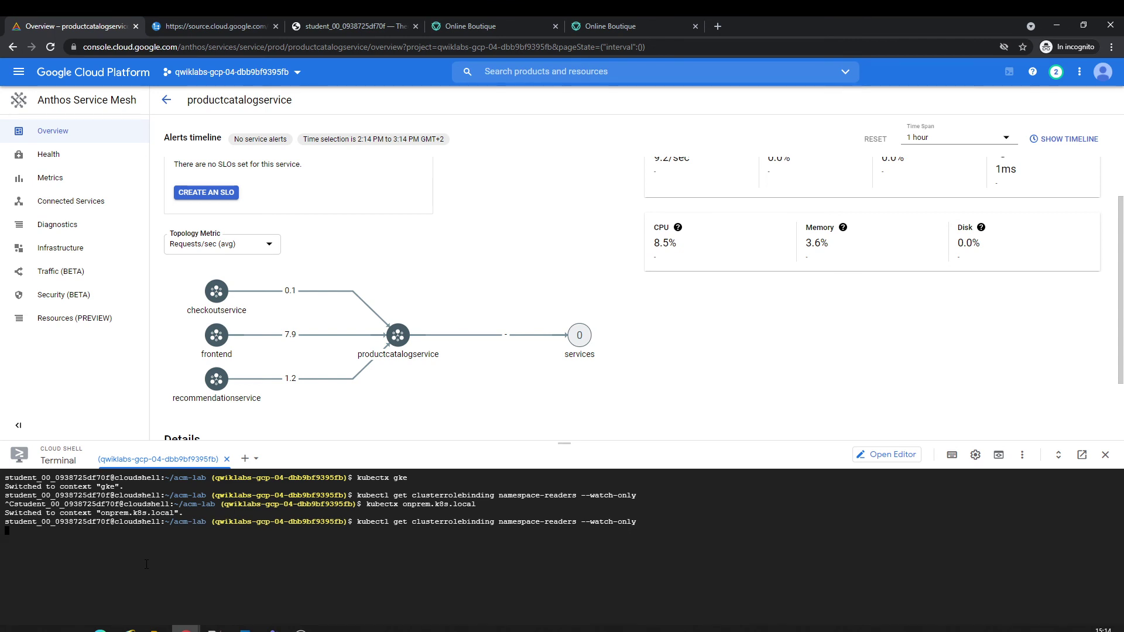
{"action": "key", "text": "ctrl+c"}
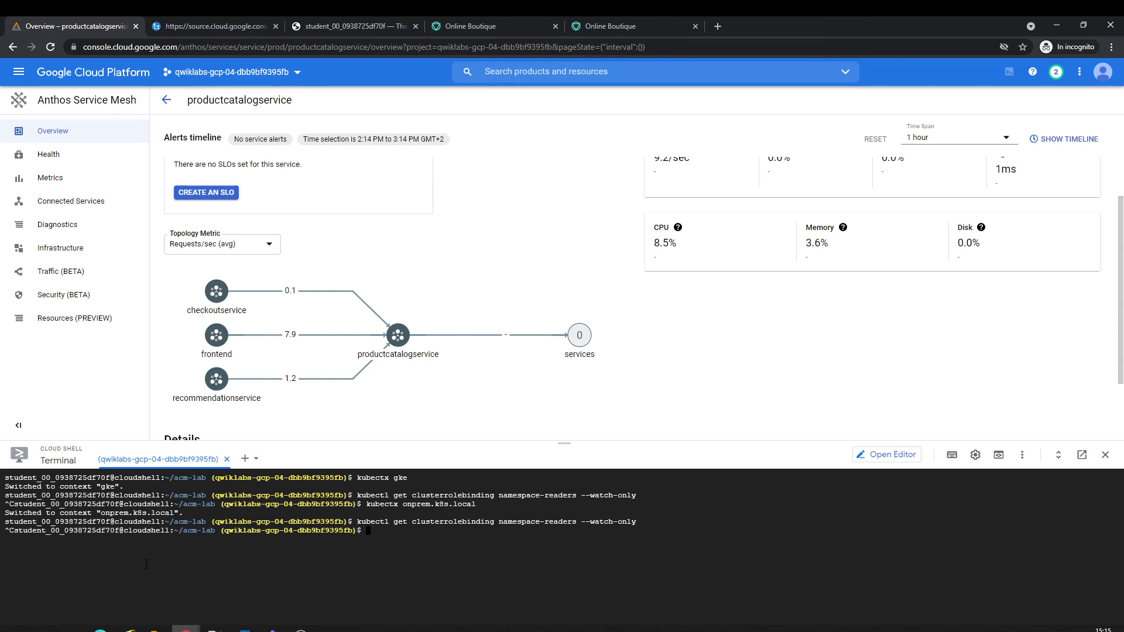
{"action": "key", "text": "ctrl+l"}
{"action": "key", "text": "ctrl+v"}
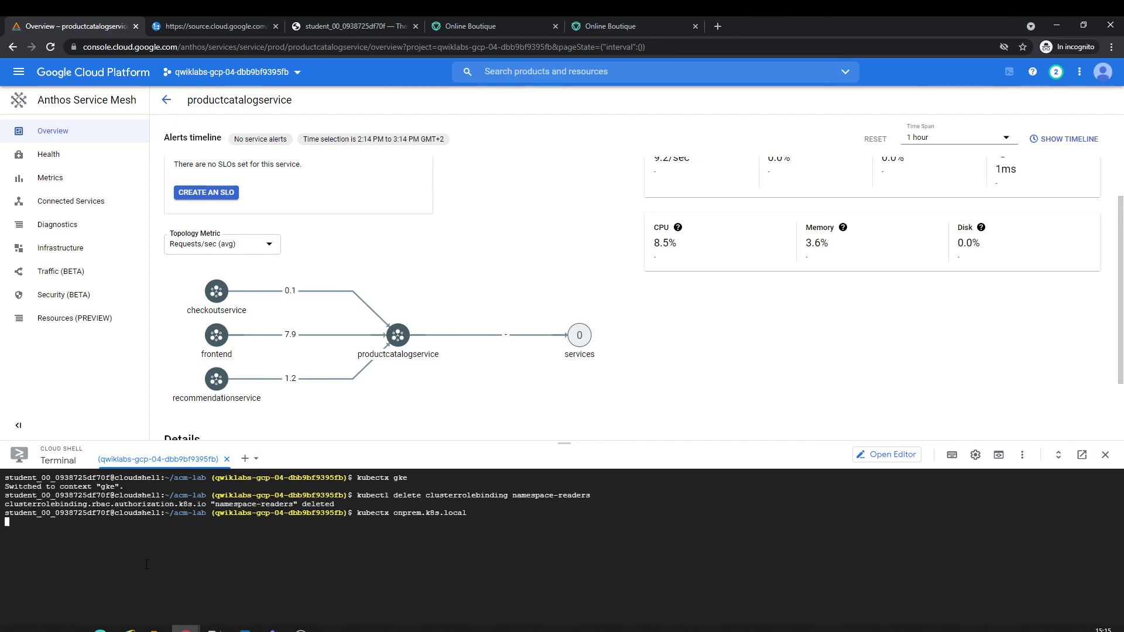
{"action": "key", "text": "Return"}
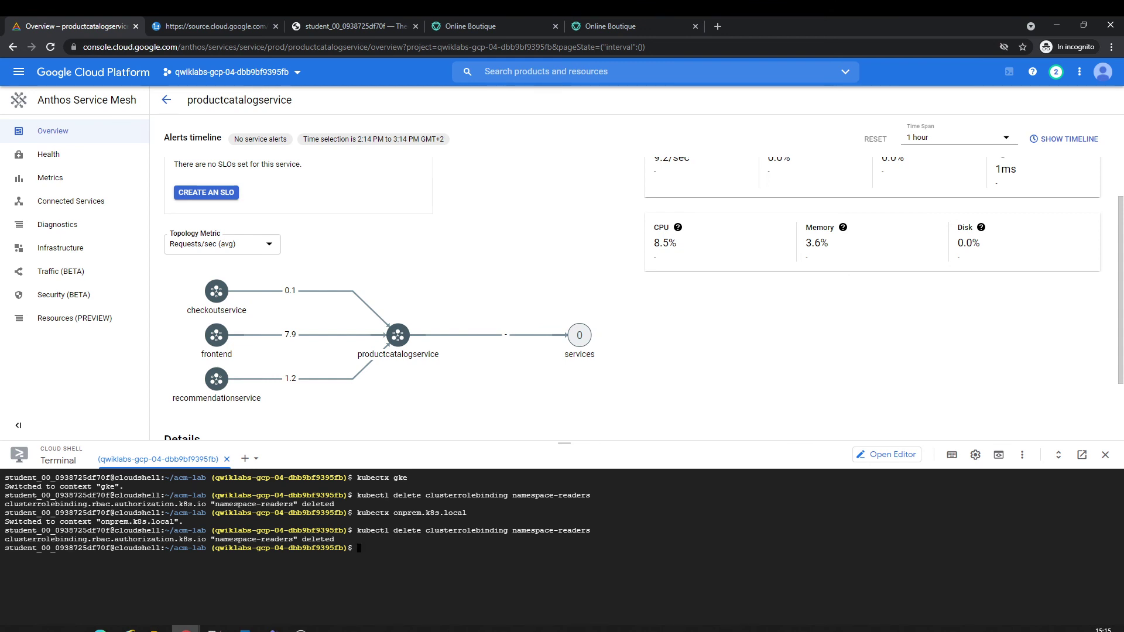
Step: Clear the terminal, describe the namespace-readers ClusterRoleBinding in the gke context and enlarge the Cloud Shell pane to read it
{"action": "left_click", "coordinate": [484, 553]}
{"action": "key", "text": "ctrl+l"}
{"action": "key", "text": "Return"}
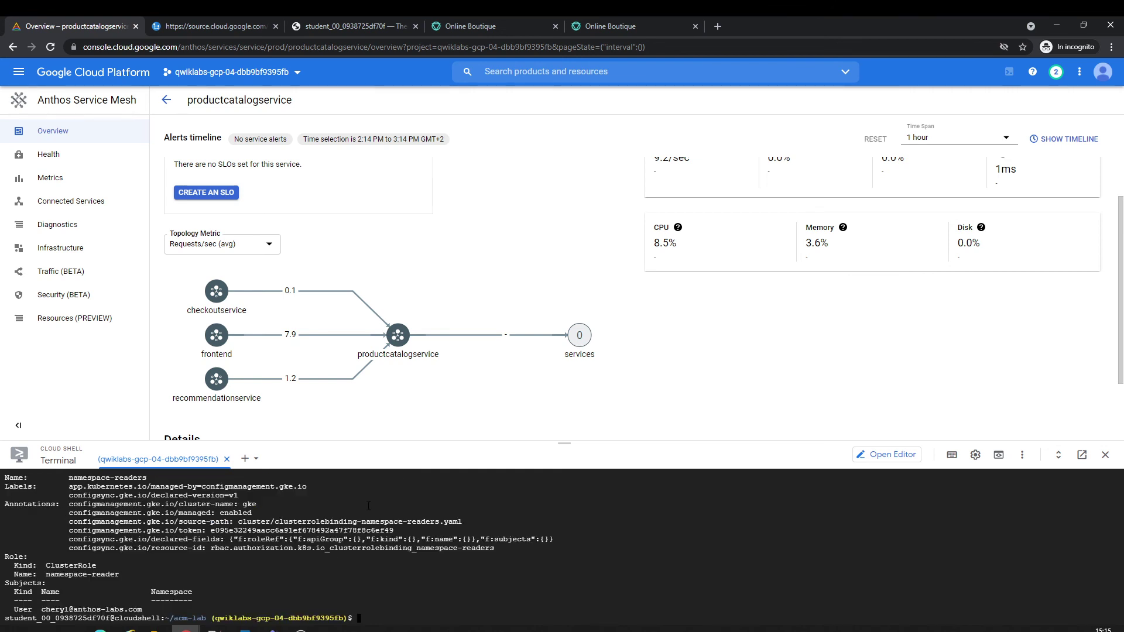
{"action": "left_click_drag", "start_coordinate": [403, 443], "coordinate": [409, 401]}
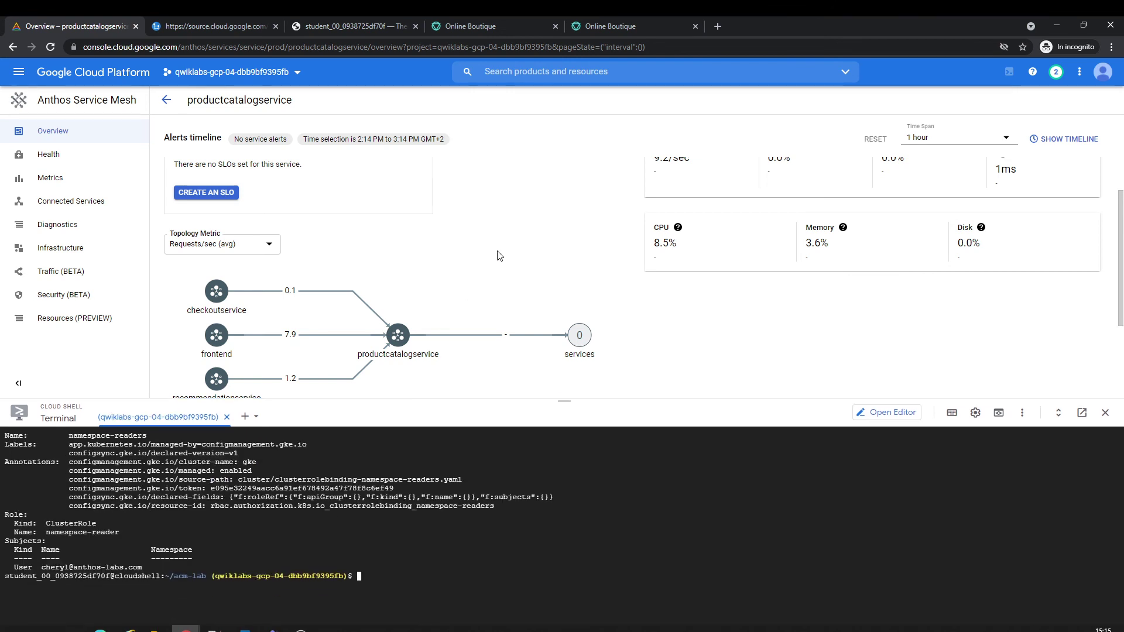
Step: Review the service details of productcatalogservice, then its Health and Traffic (BETA) pages
{"action": "scroll", "coordinate": [498, 256], "scroll_direction": "down", "scroll_amount": 2}
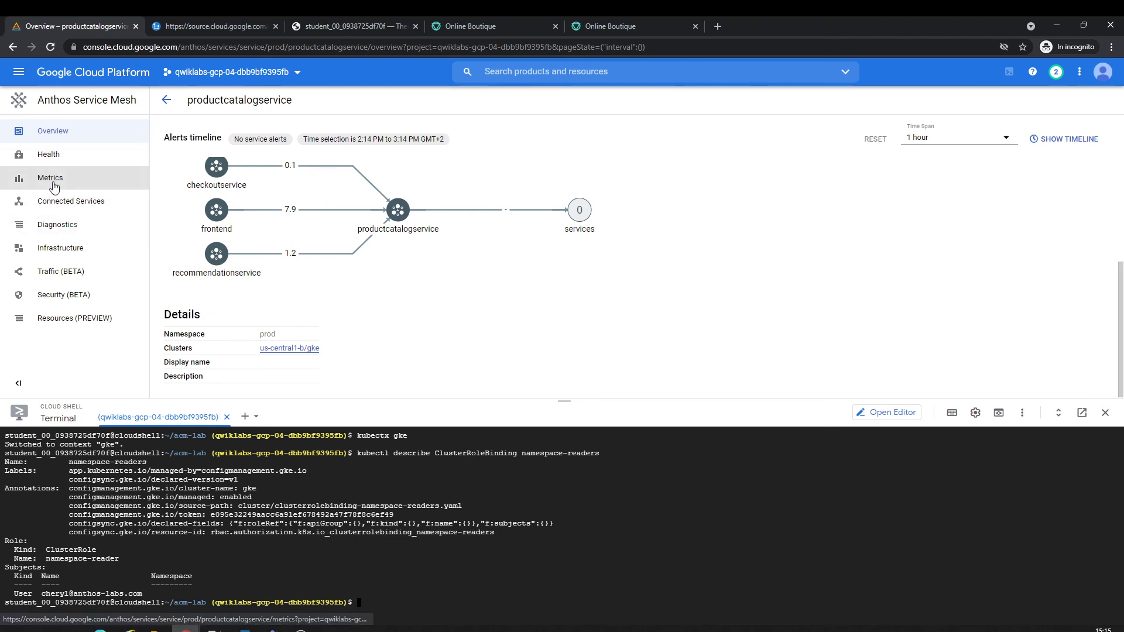
{"action": "left_click", "coordinate": [49, 155]}
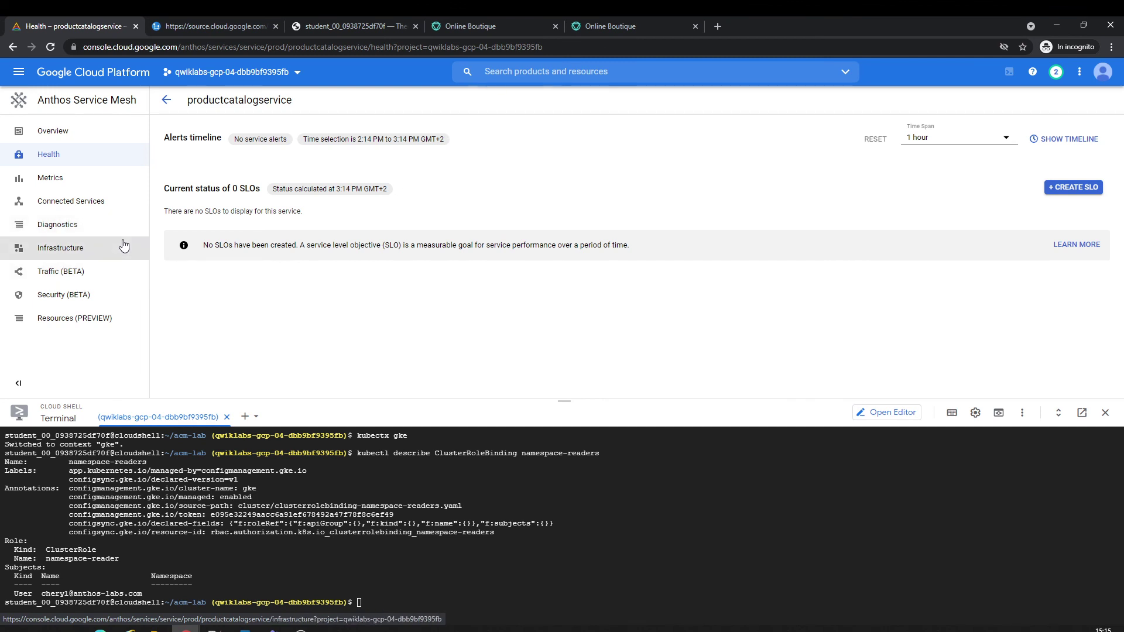
{"action": "left_click", "coordinate": [93, 274]}
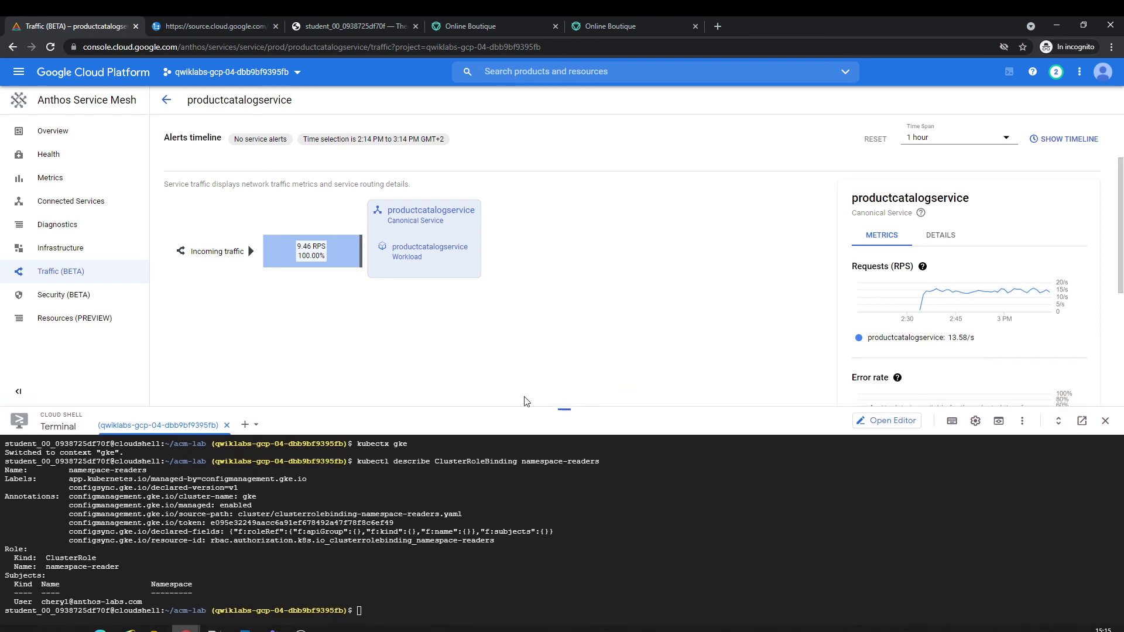
Step: Check the two open Online Boutique storefronts and reload the page at 35.188.202.147
{"action": "left_click", "coordinate": [375, 26]}
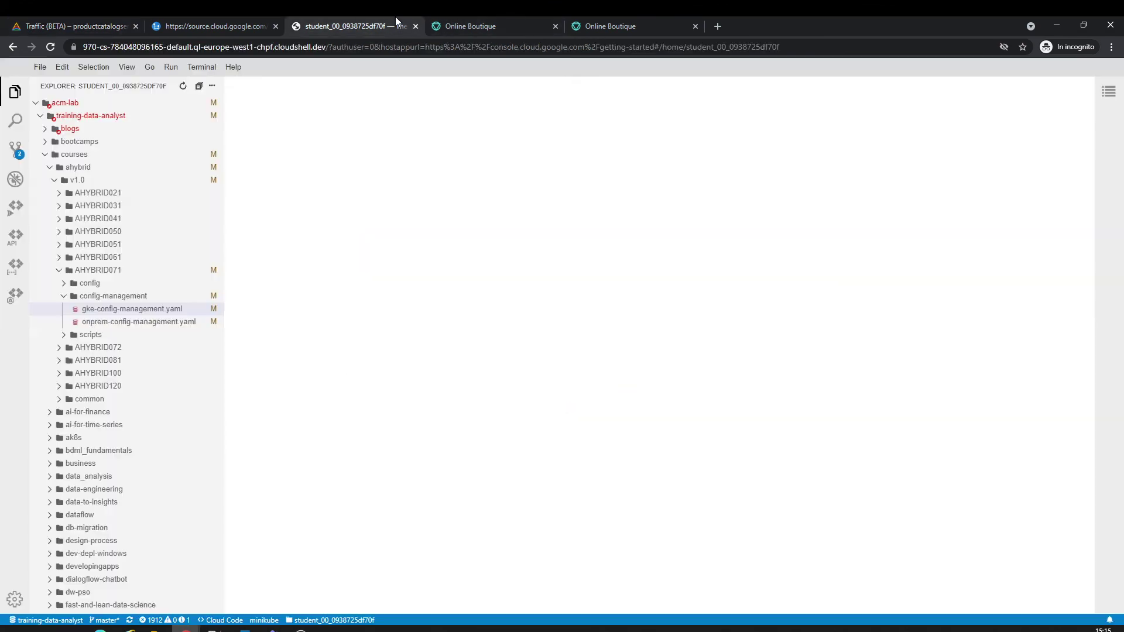
{"action": "left_click", "coordinate": [473, 25]}
{"action": "key", "text": "ctrl+Tab"}
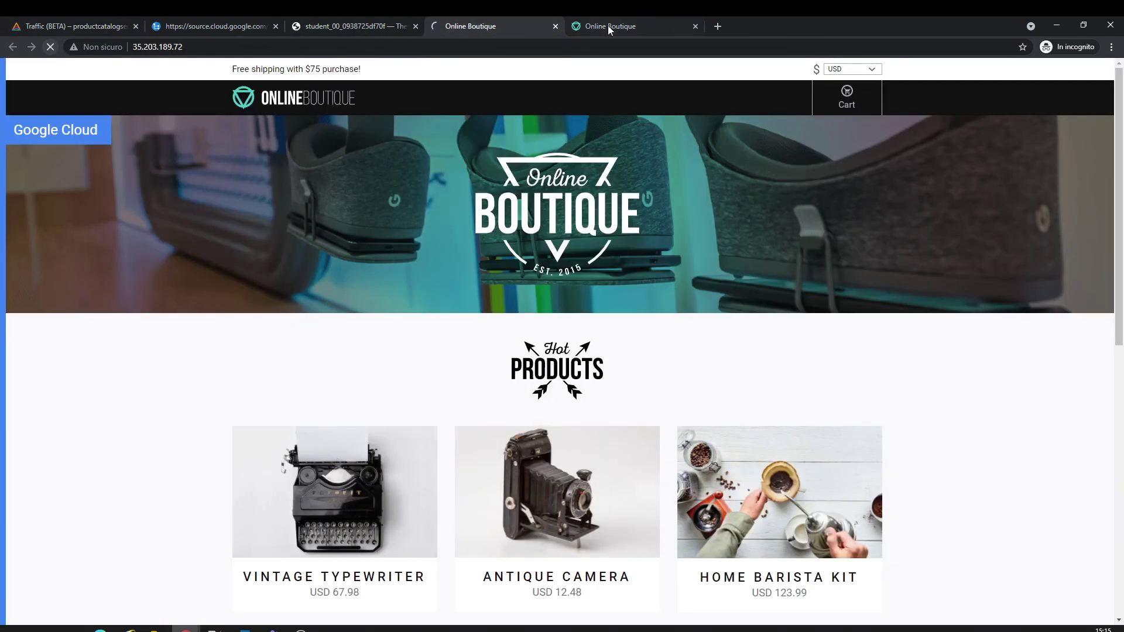
{"action": "left_click", "coordinate": [51, 47]}
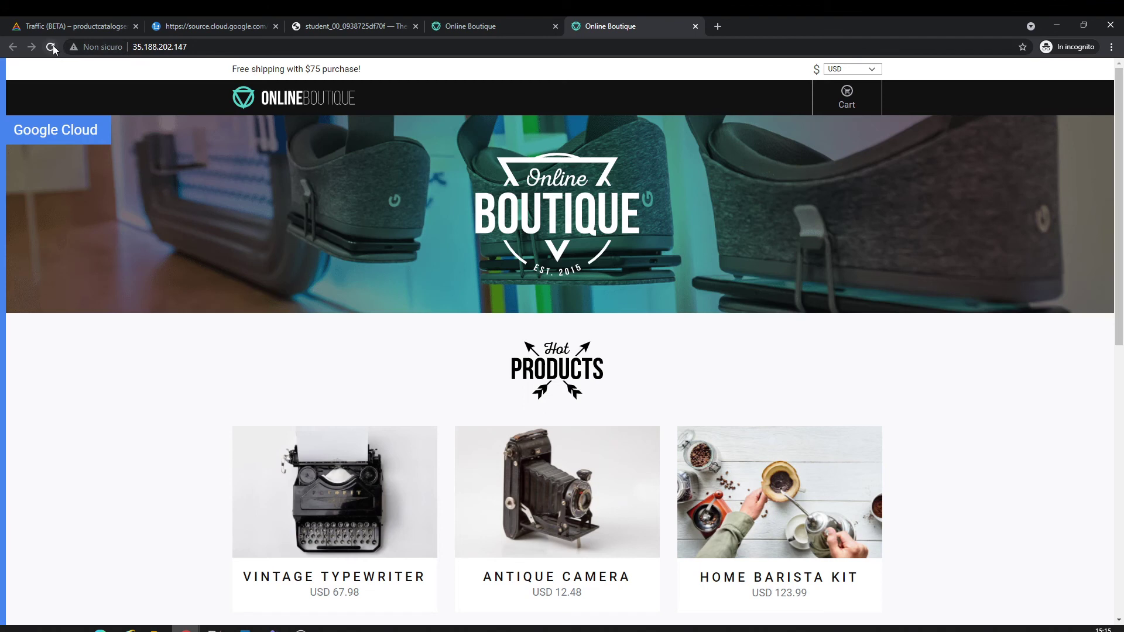
{"action": "left_click", "coordinate": [479, 25]}
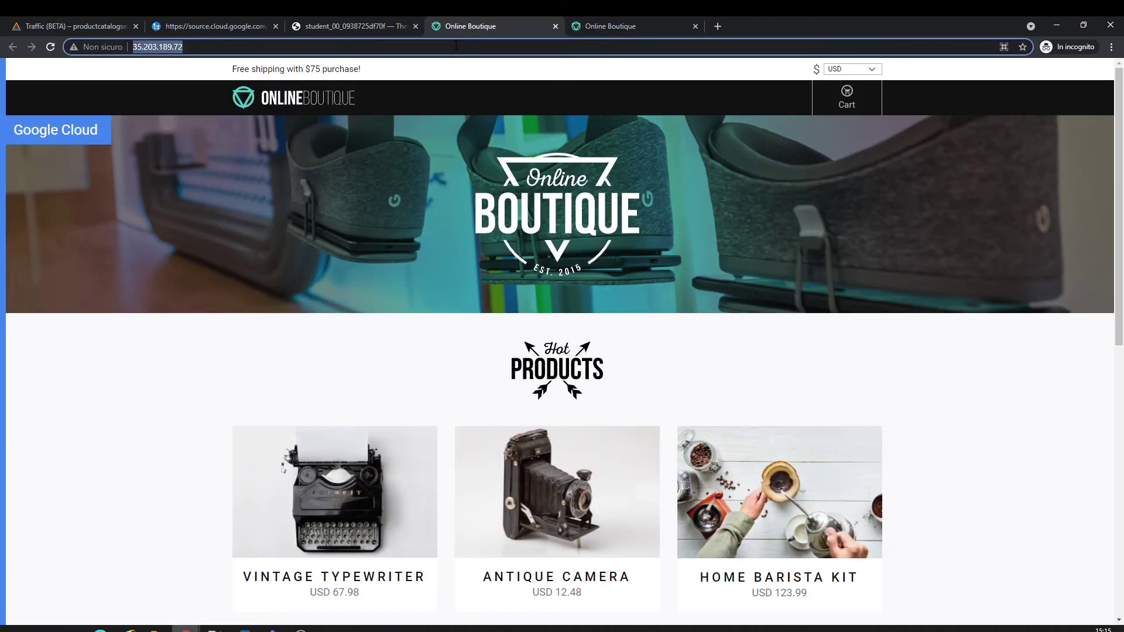
{"action": "left_click", "coordinate": [72, 18]}
{"action": "left_click", "coordinate": [245, 430]}
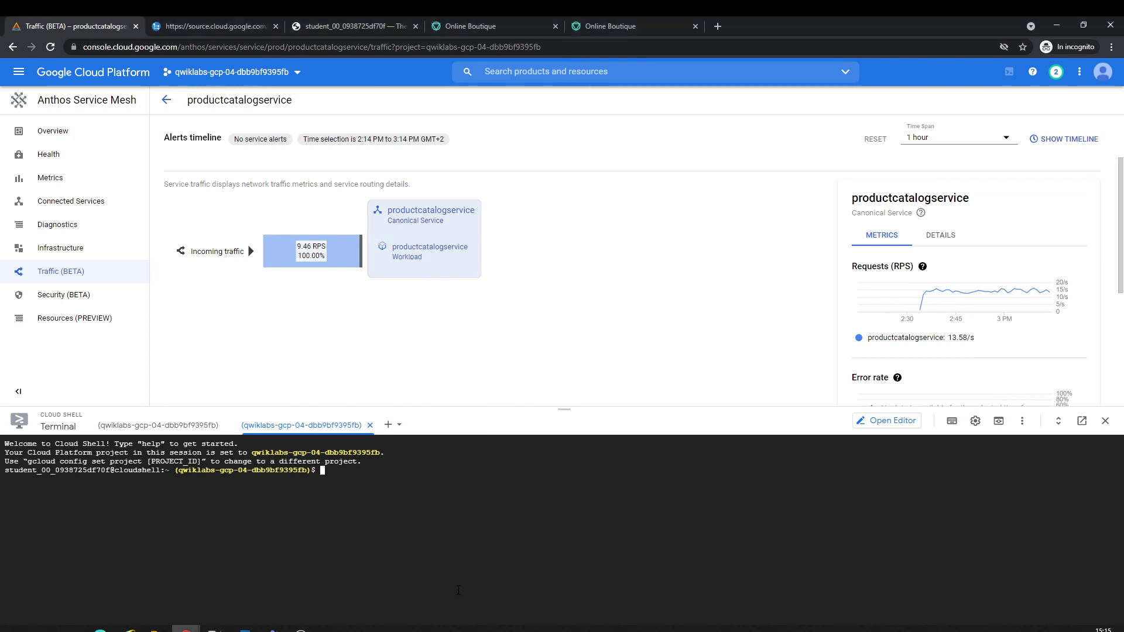
{"action": "key", "text": "ctrl+v"}
{"action": "left_click", "coordinate": [470, 26]}
{"action": "left_click", "coordinate": [466, 47]}
{"action": "key", "text": "ctrl+a"}
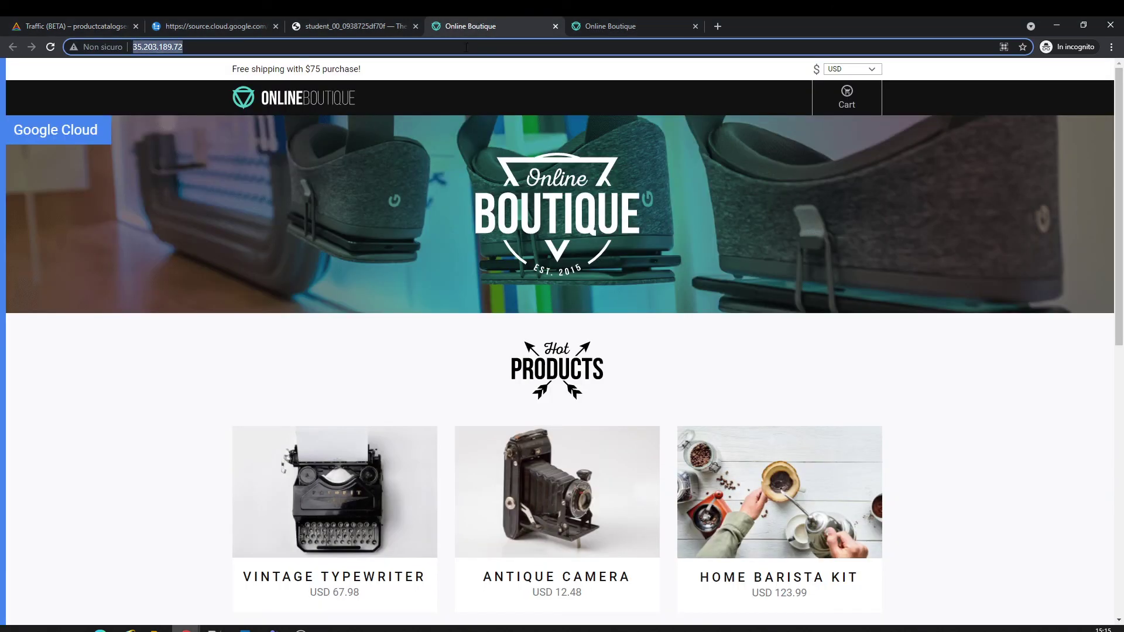
{"action": "left_click", "coordinate": [123, 24]}
{"action": "key", "text": "ctrl+v"}
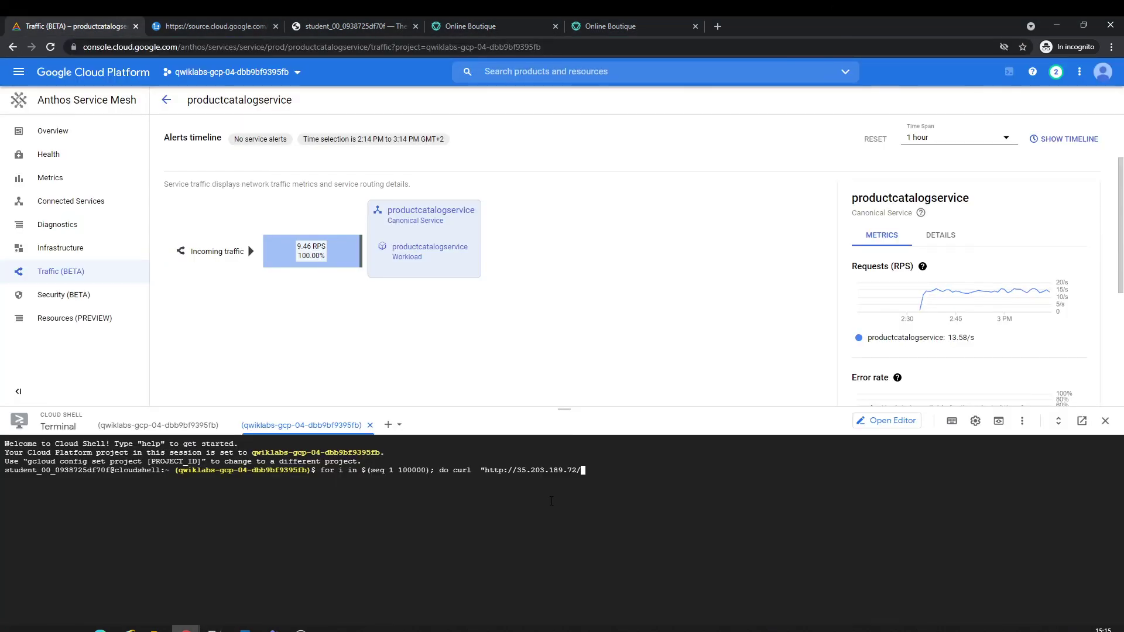
{"action": "key", "text": "alt+Tab"}
{"action": "key", "text": "ctrl+v"}
{"action": "key", "text": "Return"}
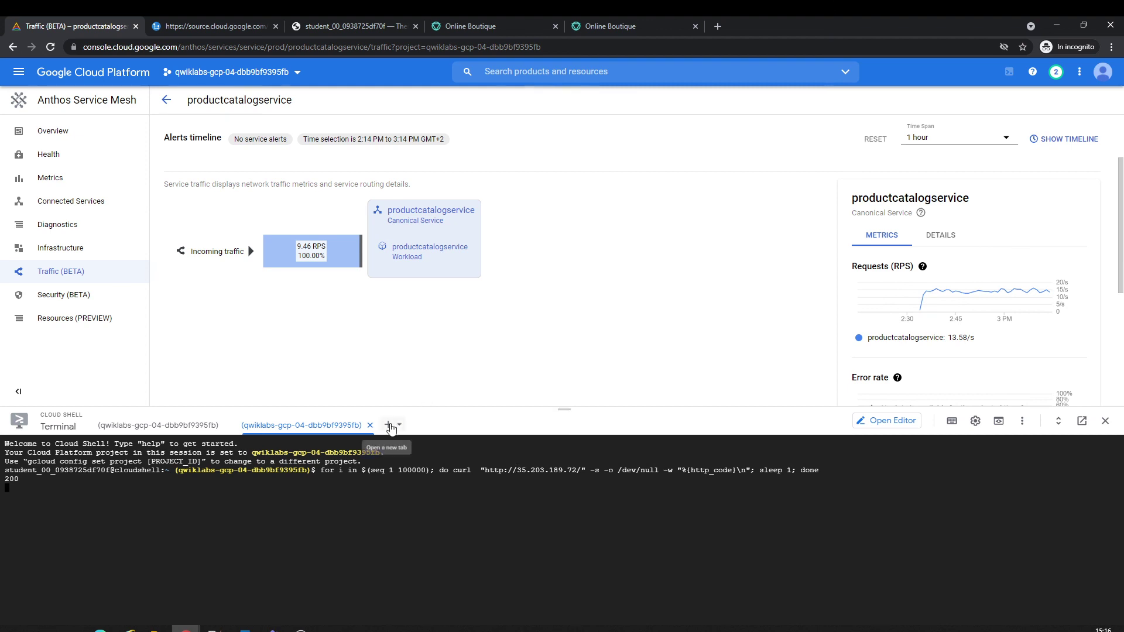
{"action": "left_click", "coordinate": [387, 424]}
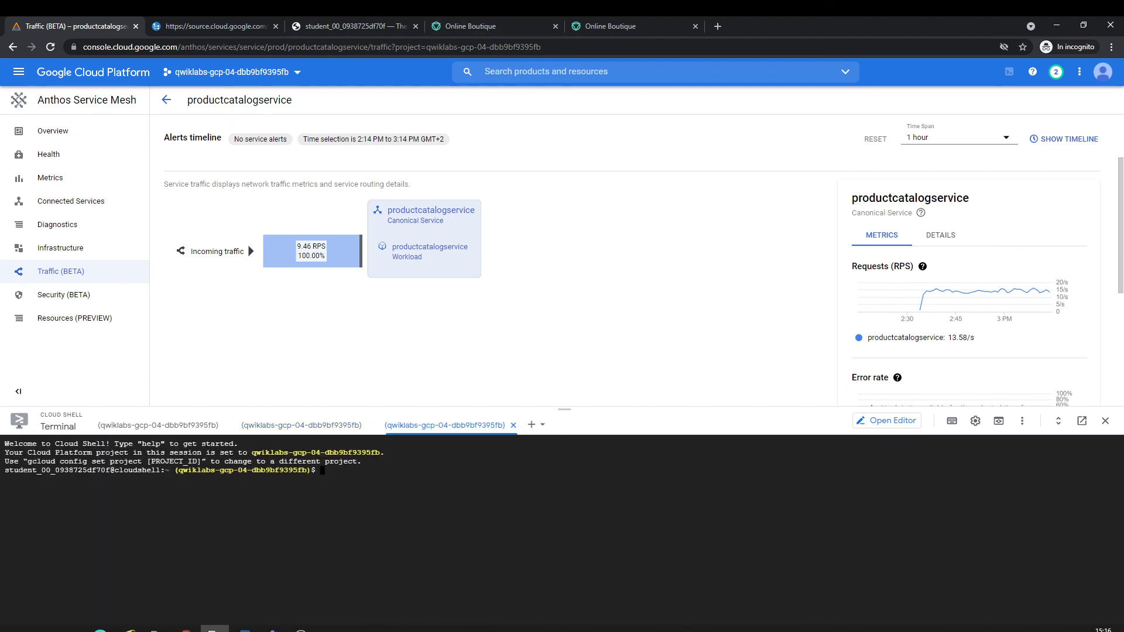
{"action": "key", "text": "alt+Tab"}
{"action": "key", "text": "alt+Tab"}
{"action": "left_click", "coordinate": [620, 25]}
{"action": "left_click", "coordinate": [561, 47]}
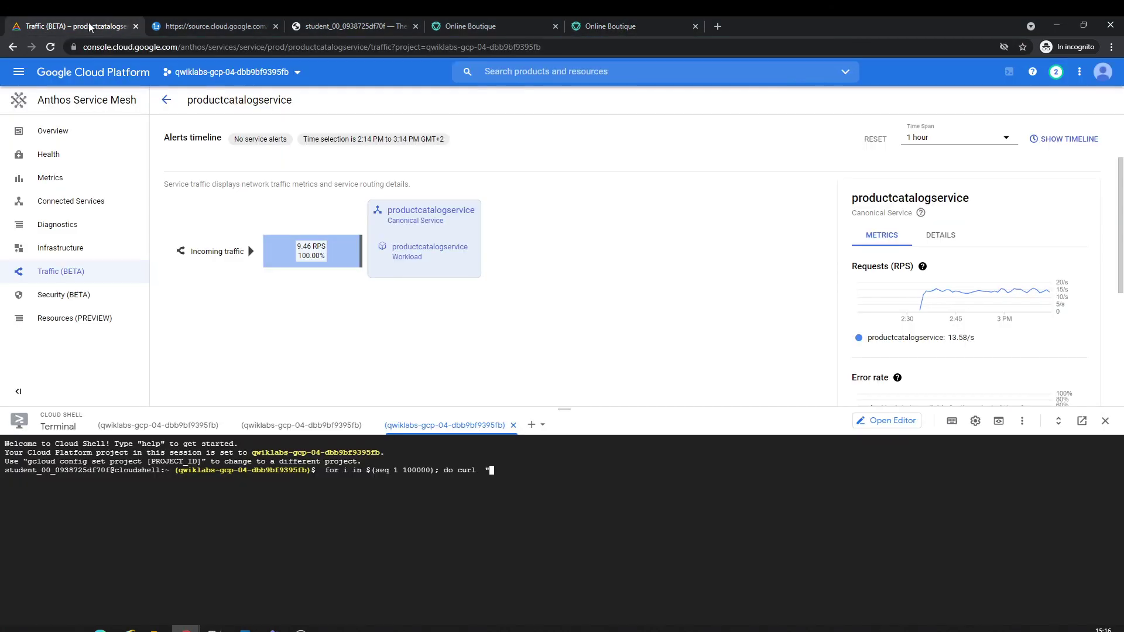
{"action": "left_click", "coordinate": [76, 26]}
{"action": "key", "text": "ctrl+v"}
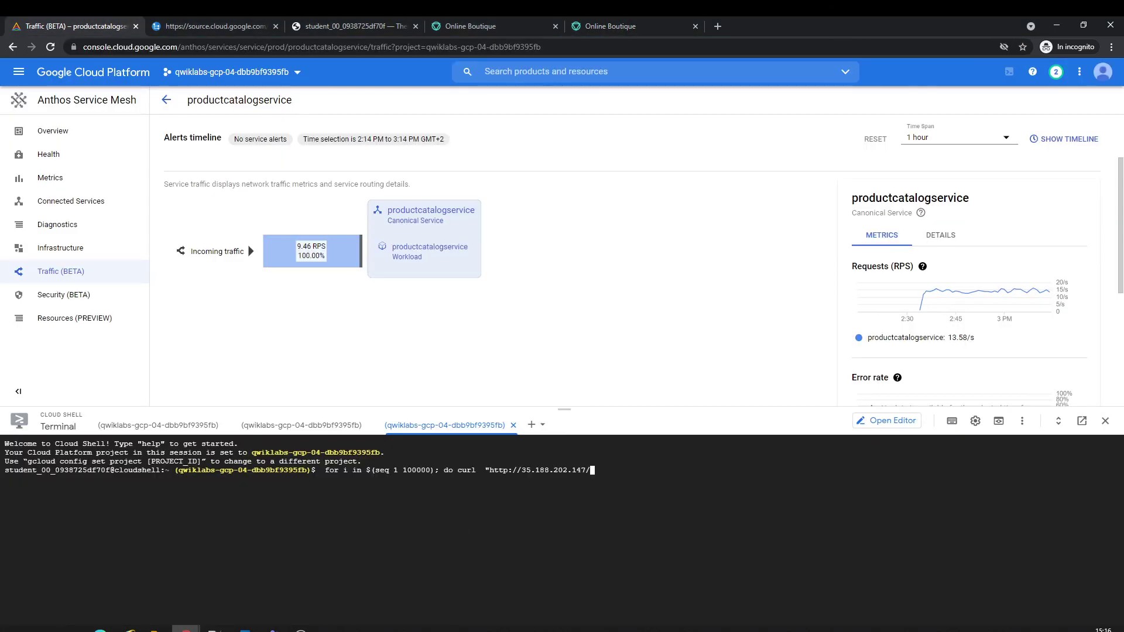
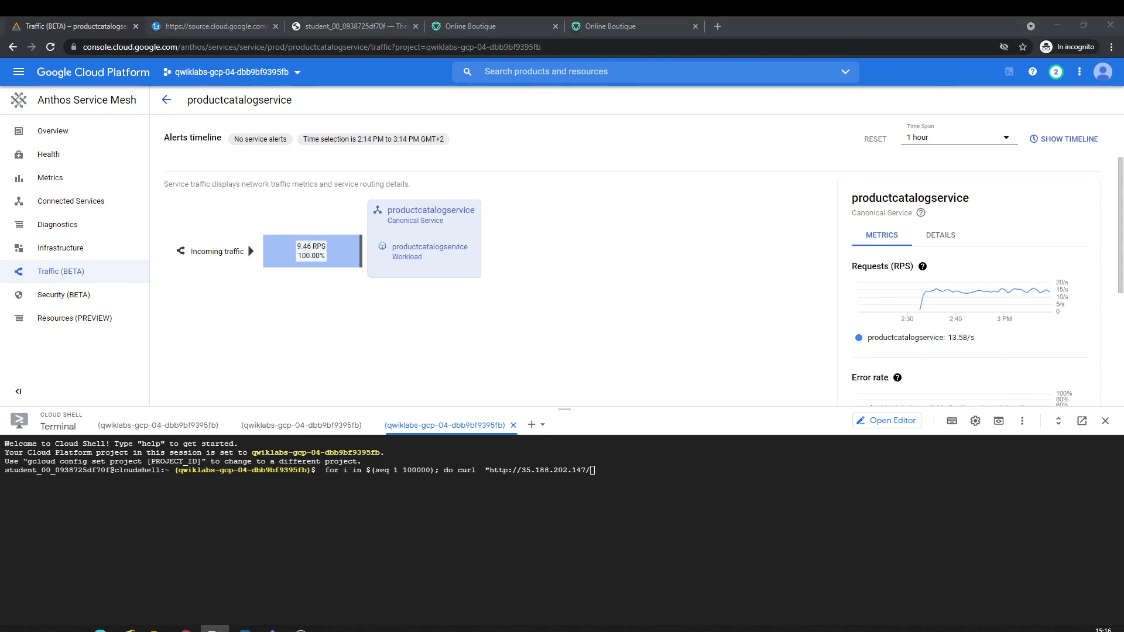
{"action": "left_click", "coordinate": [483, 558]}
{"action": "type", "text": "\" -s -o /dev/null -w \"%{http_code}\\n\"; sleep 1; done"}
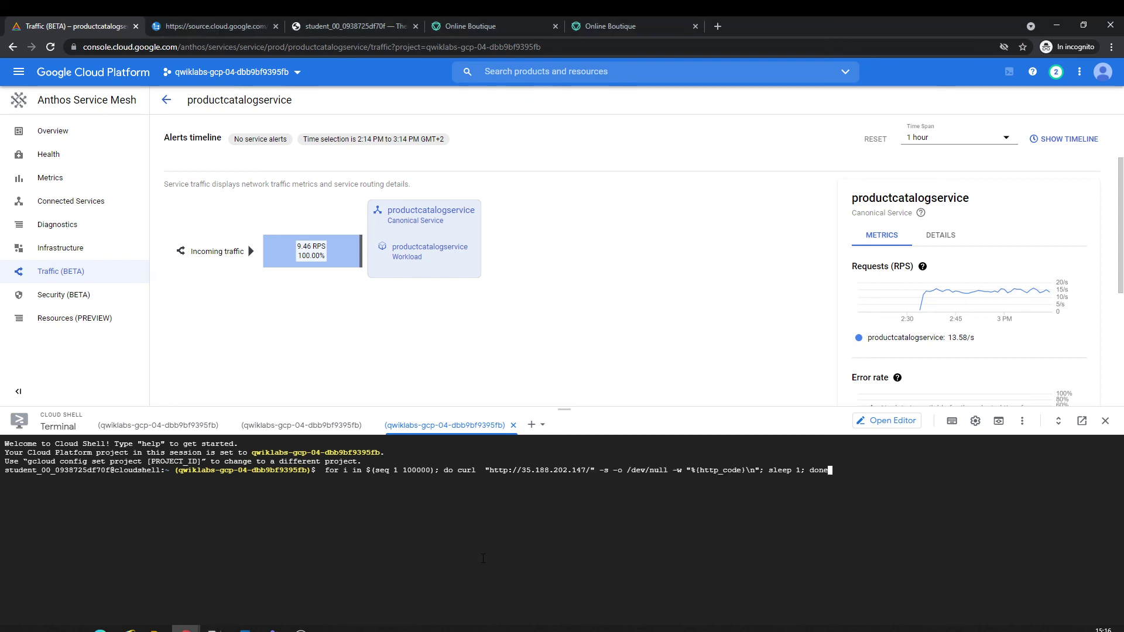
{"action": "key", "text": "Return"}
Step: Return to the first Cloud Shell session, clear it, switch to gke and watch the prod namespace's metadata.labels with --watch-only
{"action": "left_click", "coordinate": [193, 427]}
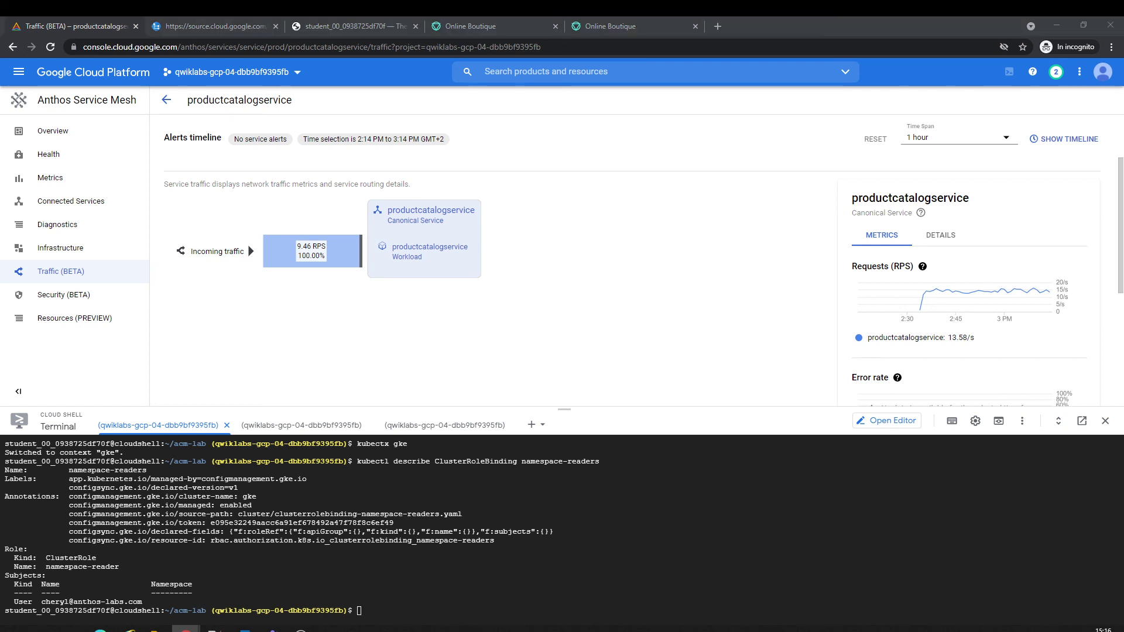
{"action": "left_click", "coordinate": [340, 580]}
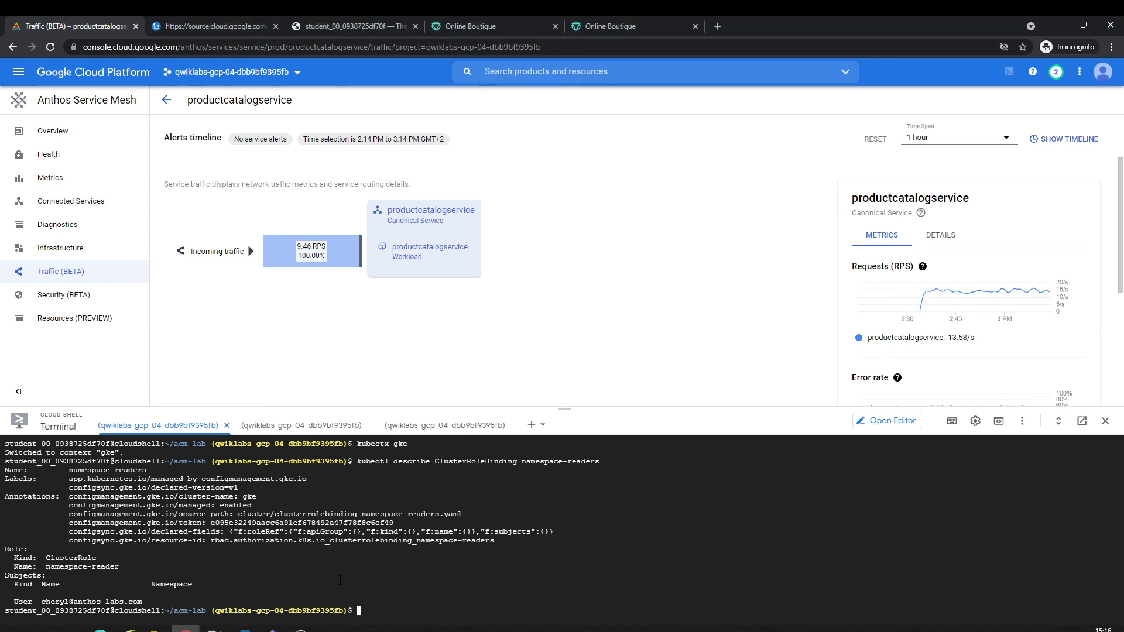
{"action": "key", "text": "ctrl+l"}
{"action": "type", "text": "kubectx gke kubectl get namespace prod -o custom-columns=NAME:.metadata.labels \\     --watch-only"}
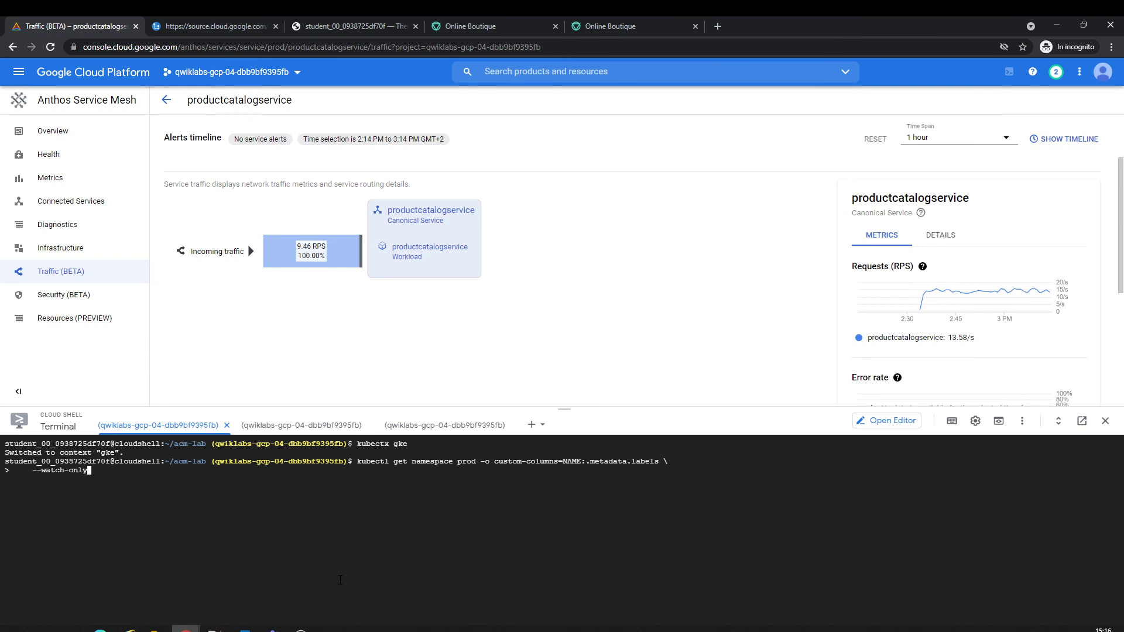
{"action": "key", "text": "Return"}
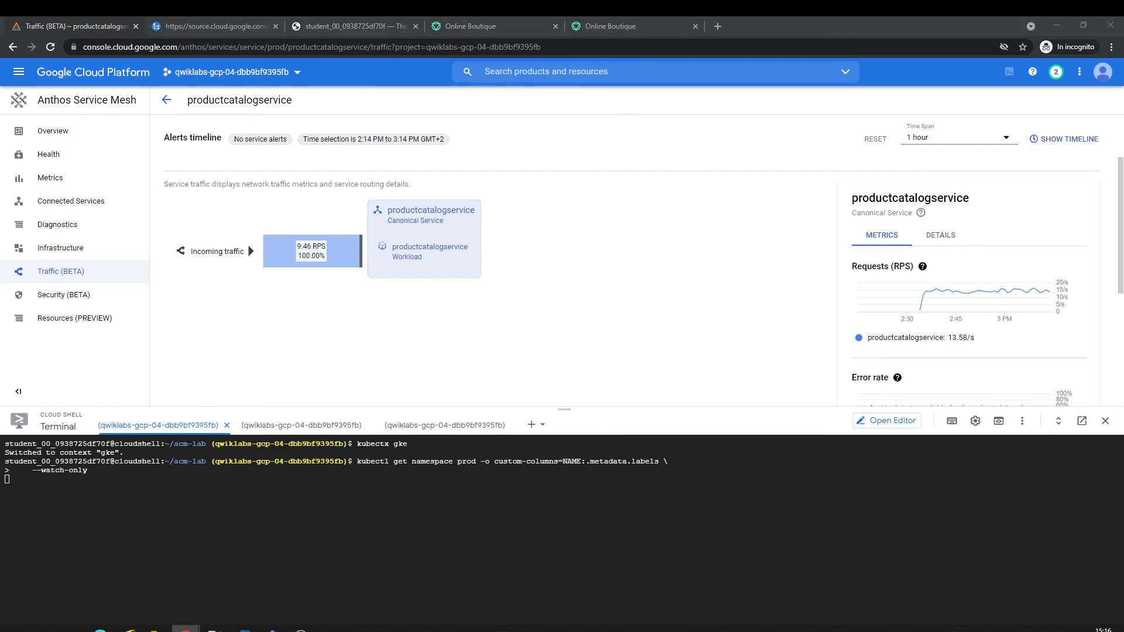
Step: Stop the gke watch, switch to the onprem.k8s.local context and watch the prod namespace's labels there
{"action": "left_click", "coordinate": [158, 520]}
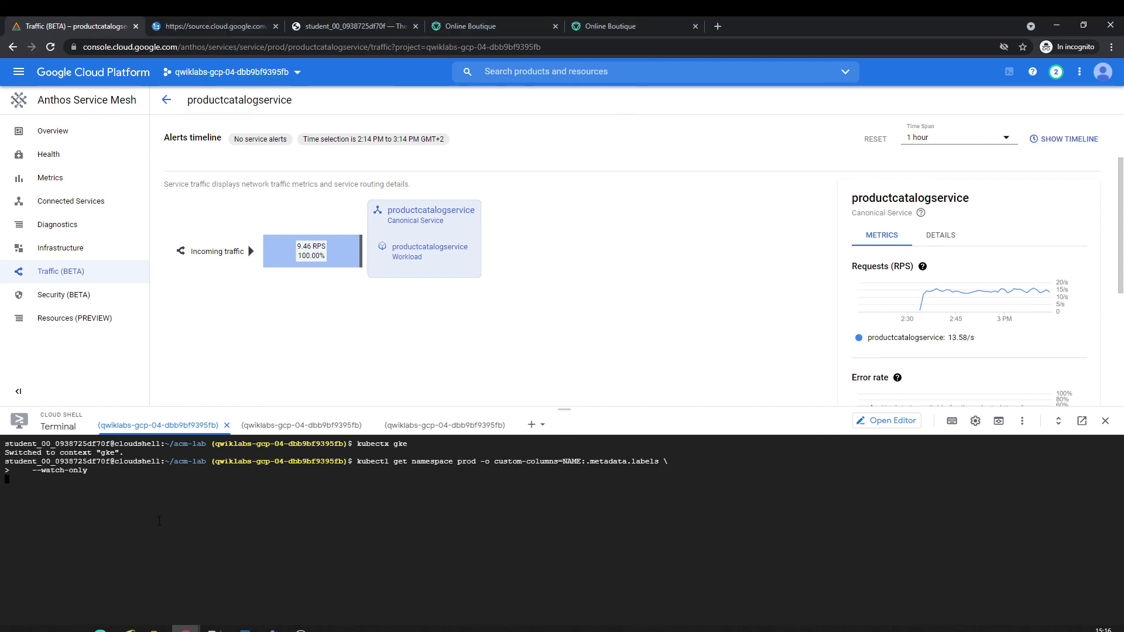
{"action": "key", "text": "ctrl+c"}
{"action": "key", "text": "ctrl+v"}
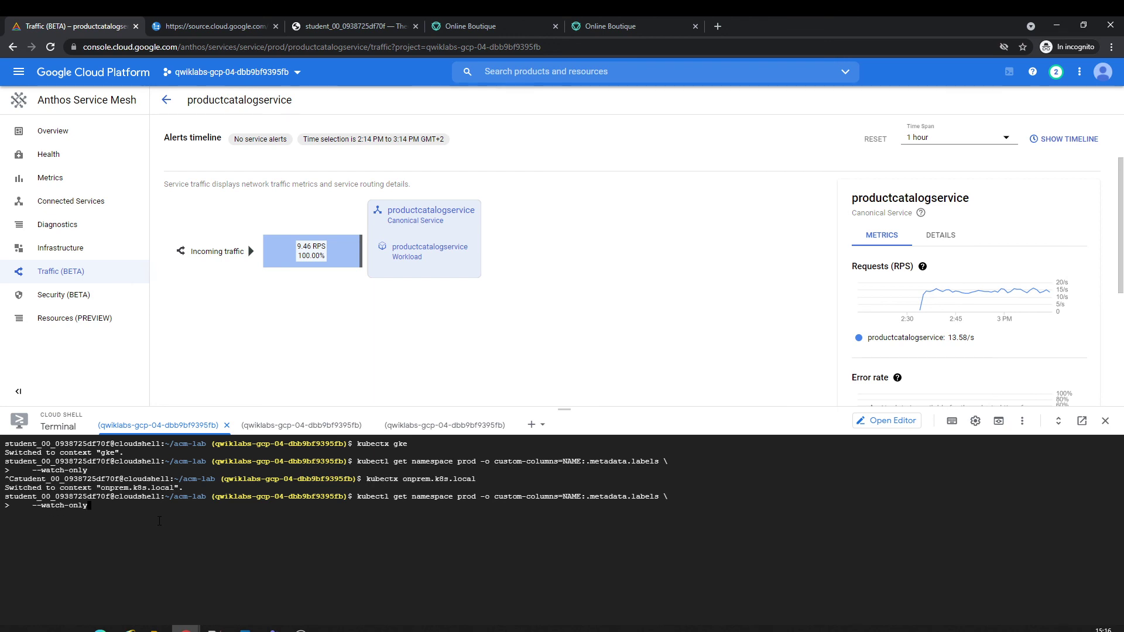
{"action": "key", "text": "Return"}
Step: Stop the watch, clear the terminal and remove the env label from the prod namespace in both the gke and onprem.k8s.local contexts
{"action": "left_click", "coordinate": [263, 567]}
{"action": "key", "text": "ctrl+c"}
{"action": "key", "text": "ctrl+l"}
{"action": "key", "text": "ctrl+v"}
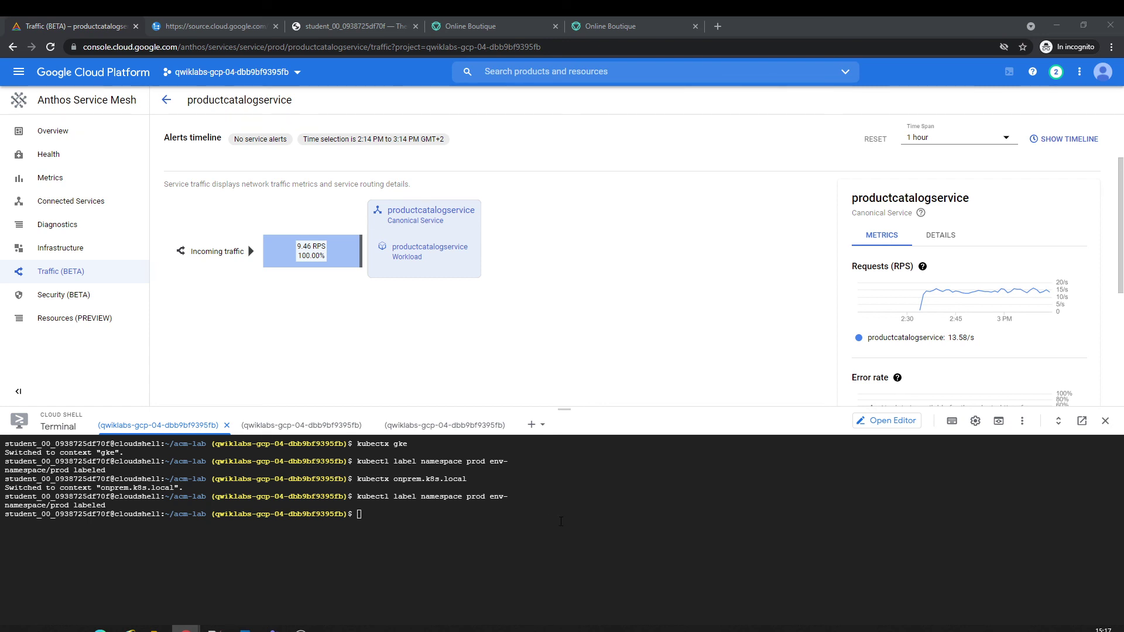
Step: Switch to the gke context and output the namespace-readers cluster role binding as YAML for review
{"action": "key", "text": "Return"}
{"action": "type", "text": "kubectx gke"}
{"action": "key", "text": "Return"}
{"action": "type", "text": "kubectl get clusterrolebindings namespace-readers -o yaml"}
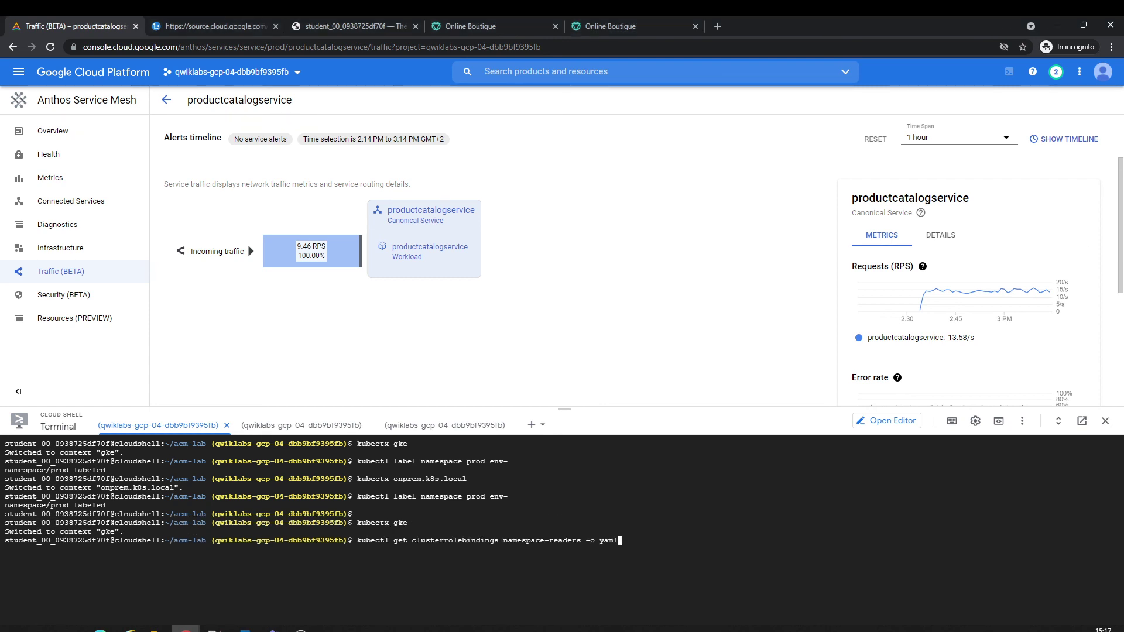
{"action": "key", "text": "Return"}
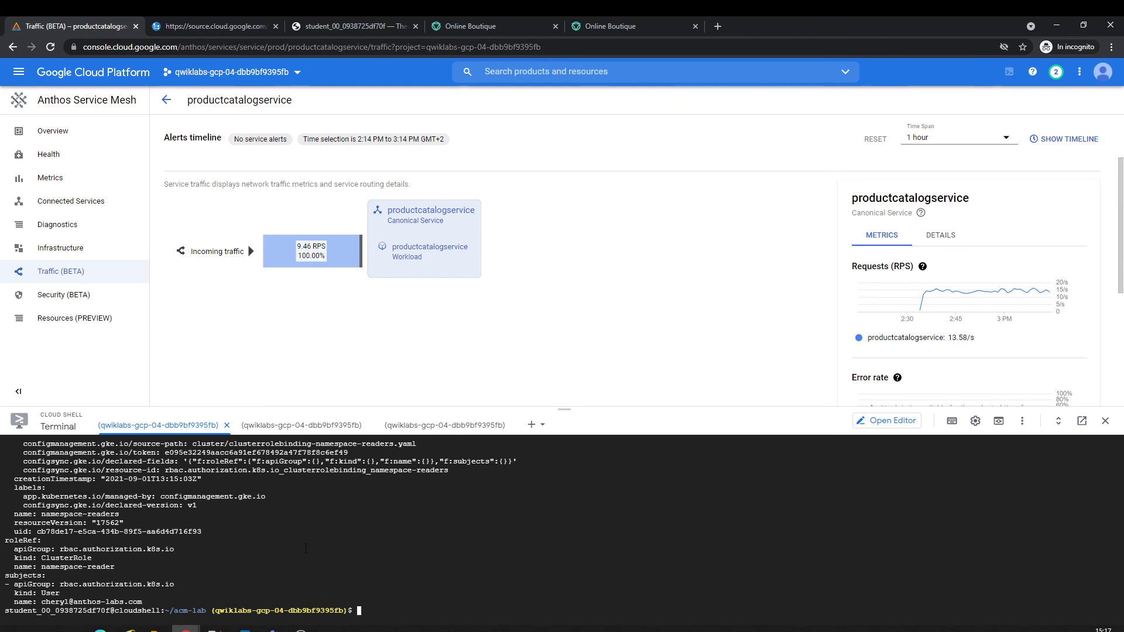
{"action": "scroll", "coordinate": [305, 548], "scroll_direction": "up", "scroll_amount": 4}
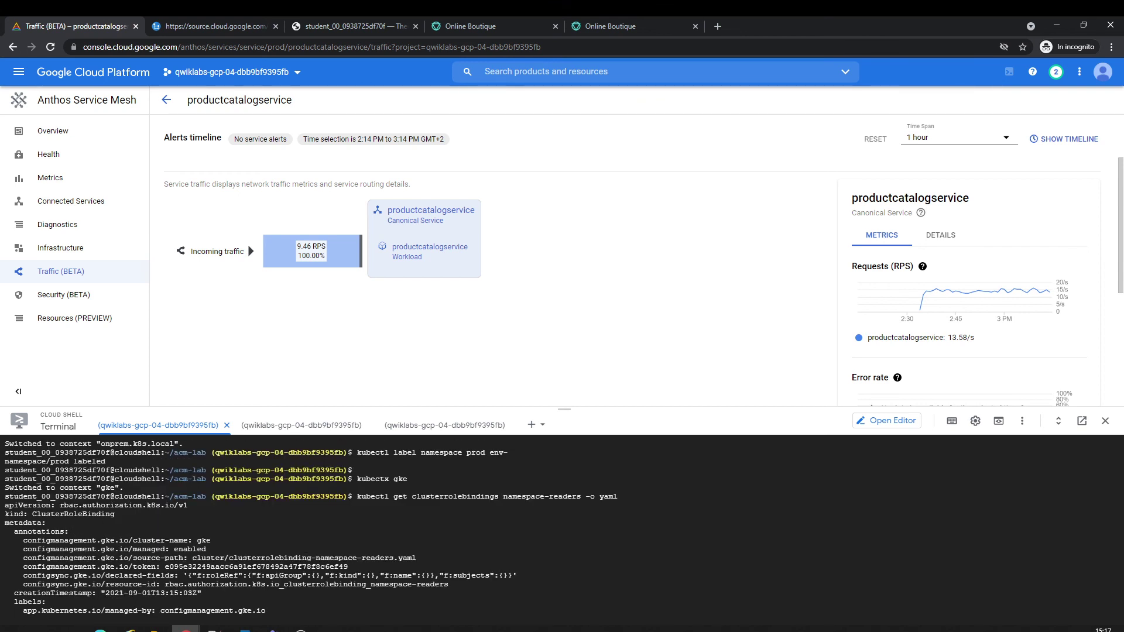
{"action": "scroll", "coordinate": [269, 549], "scroll_direction": "down", "scroll_amount": 4}
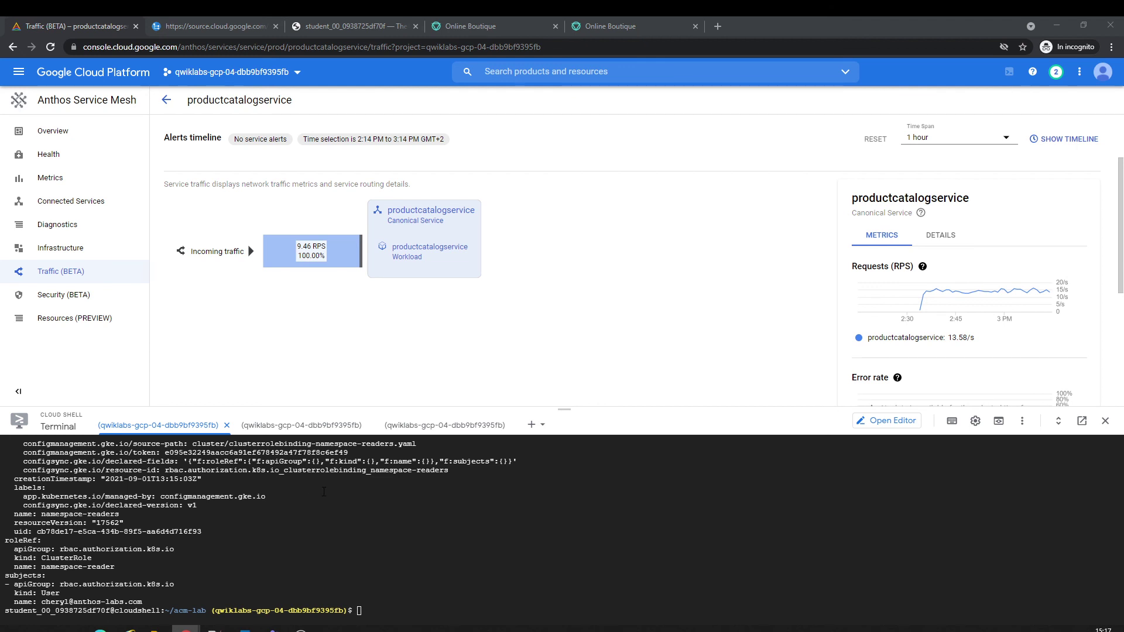
{"action": "left_click_drag", "start_coordinate": [324, 492], "coordinate": [266, 497]}
{"action": "key", "text": "ctrl+v"}
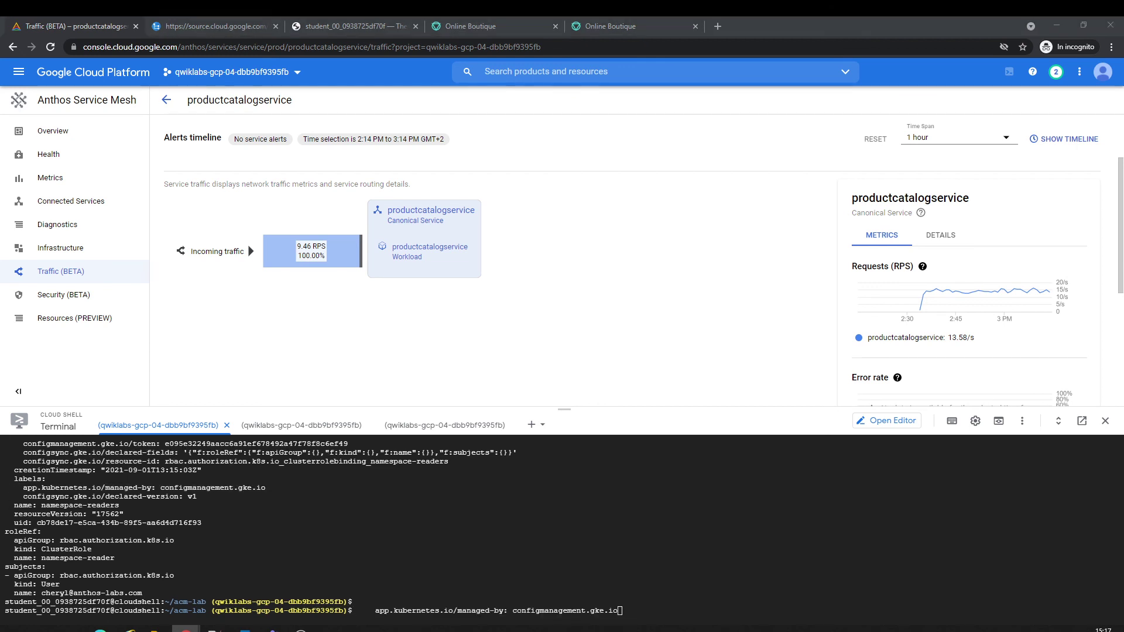
{"action": "left_click", "coordinate": [468, 550]}
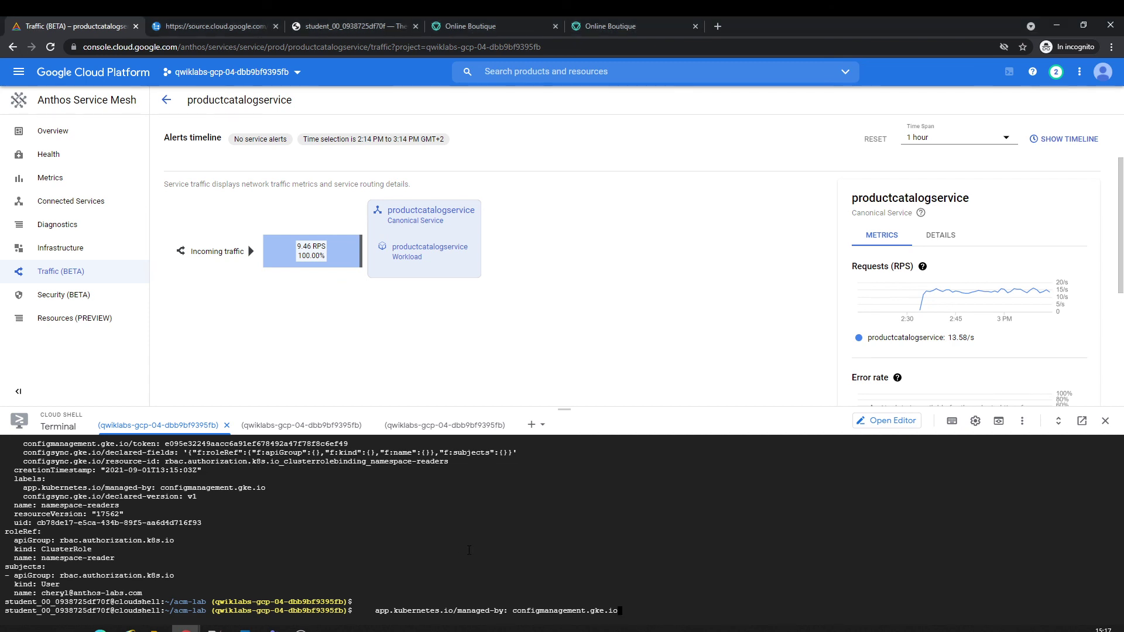
{"action": "key", "text": "ctrl+c"}
{"action": "key", "text": "ctrl+c"}
{"action": "key", "text": "ctrl+c"}
Step: Clear the terminal, watch the namespace-readers clusterrolebinding's .subjects in the gke context with --watch-only, and stop the watch
{"action": "key", "text": "ctrl+l"}
{"action": "key", "text": "ctrl+v"}
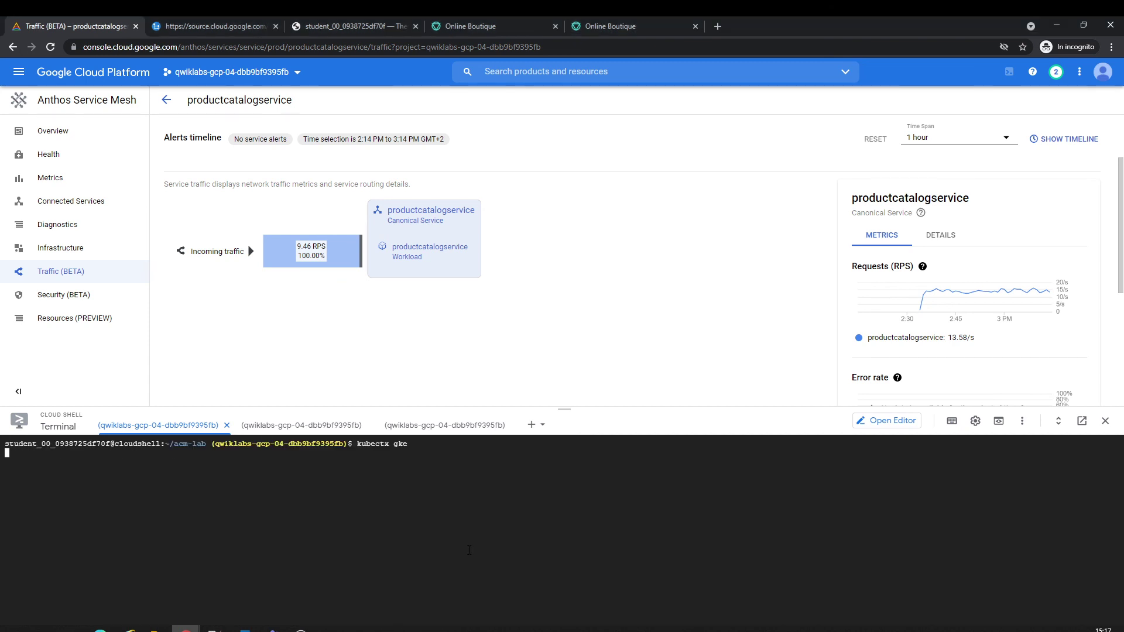
{"action": "key", "text": "Return"}
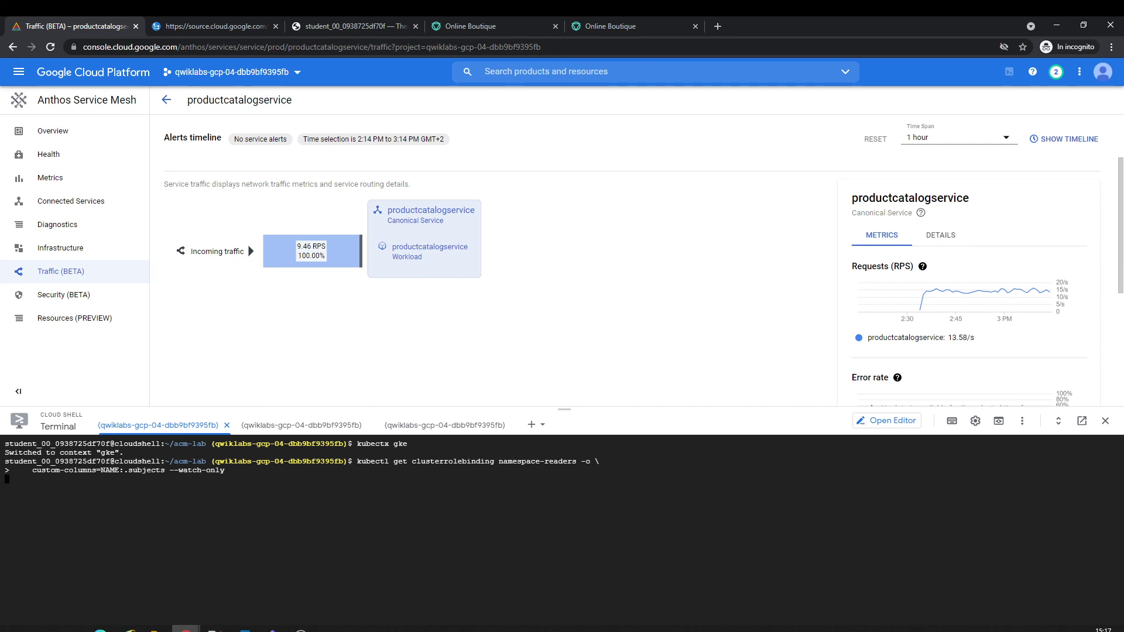
{"action": "key", "text": "ctrl+c"}
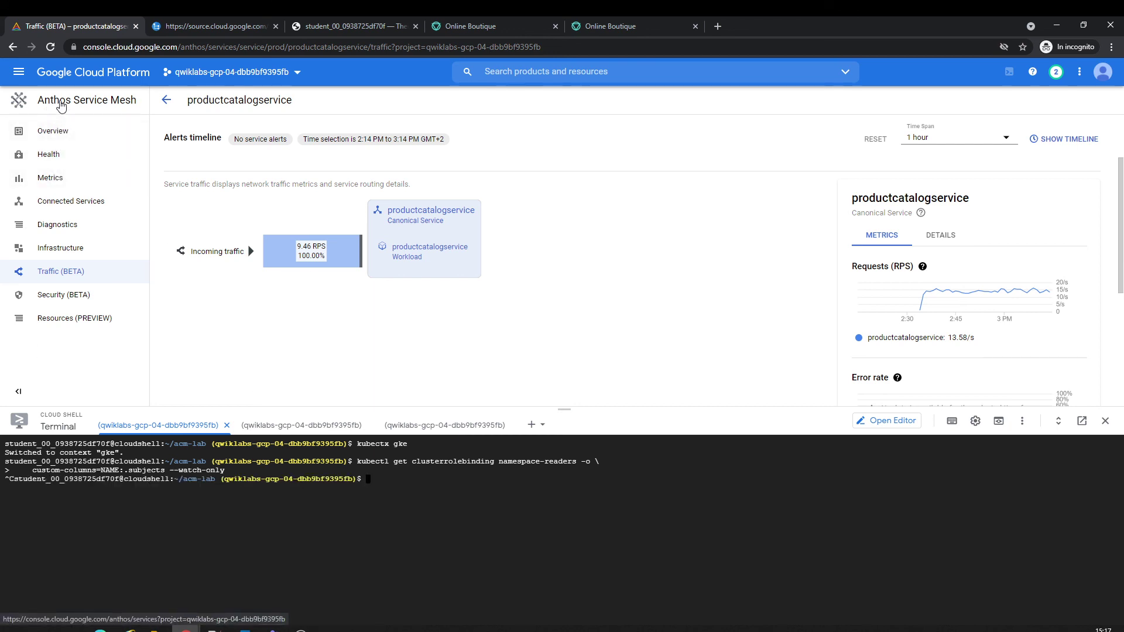
Step: Return to the Anthos Service Mesh overview and review the table of services and their request metrics
{"action": "left_click", "coordinate": [61, 106]}
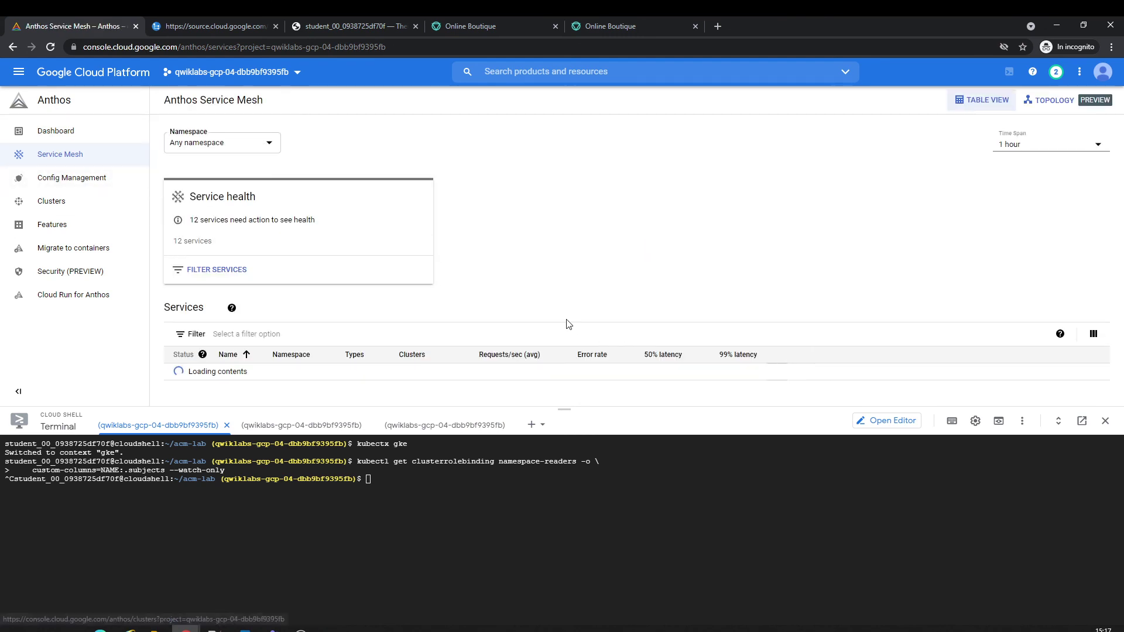
{"action": "scroll", "coordinate": [453, 295], "scroll_direction": "down", "scroll_amount": 3}
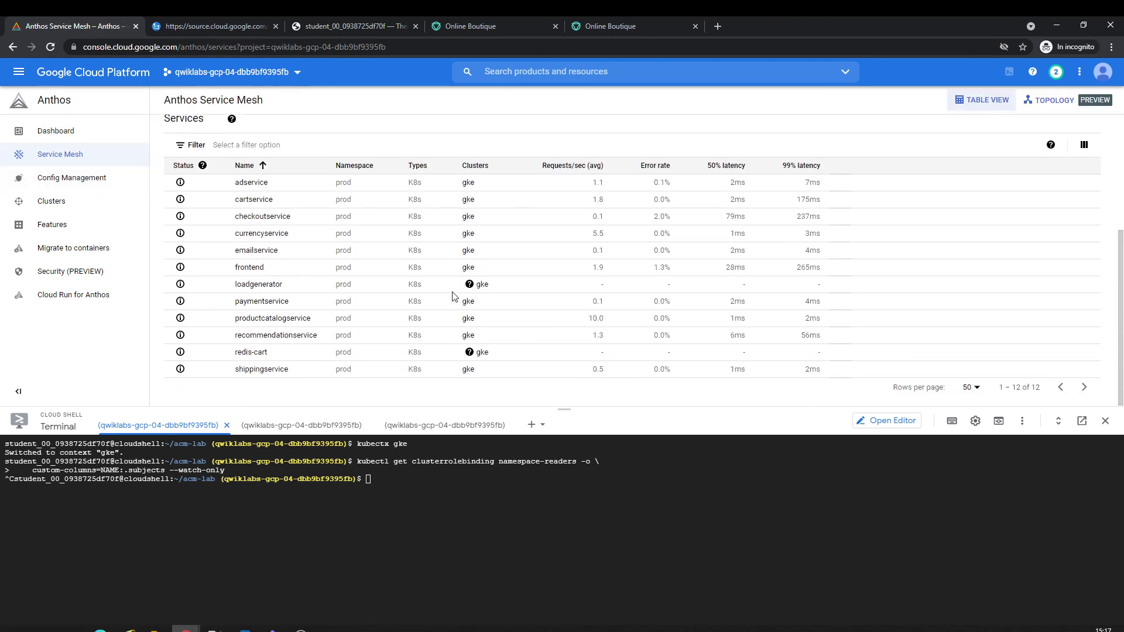
{"action": "scroll", "coordinate": [453, 295], "scroll_direction": "up", "scroll_amount": 3}
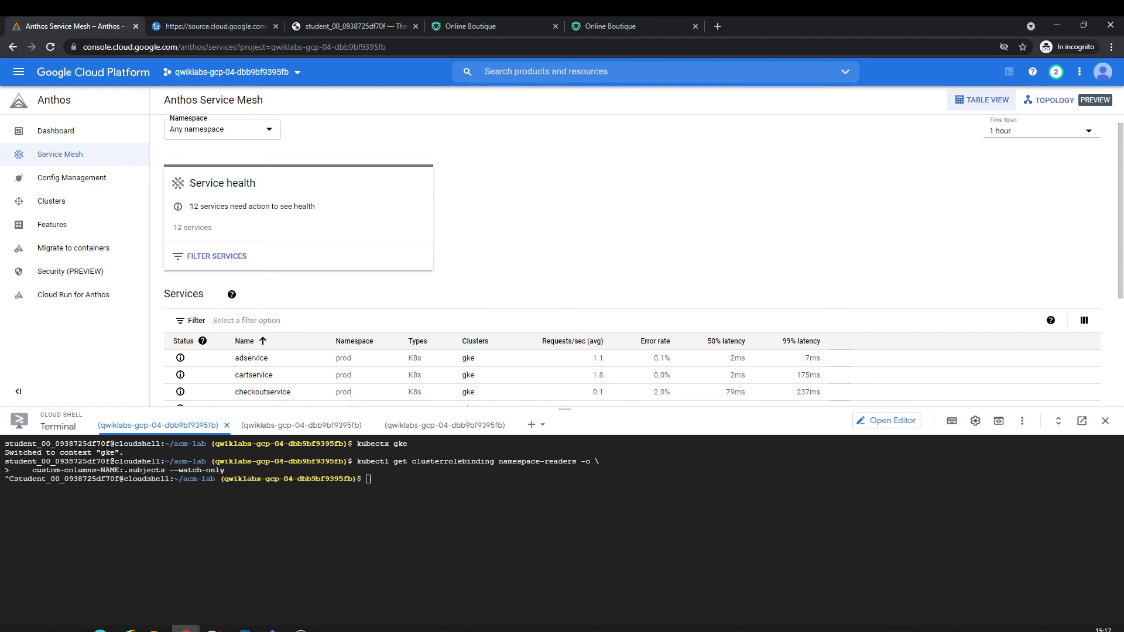
{"action": "key", "text": "alt+Tab"}
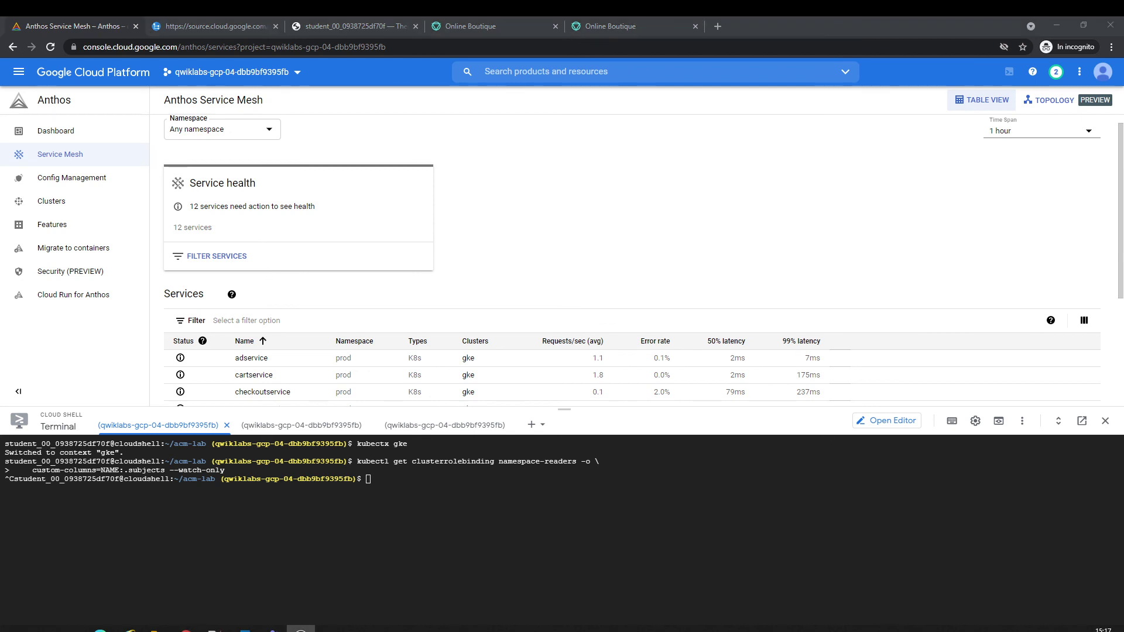